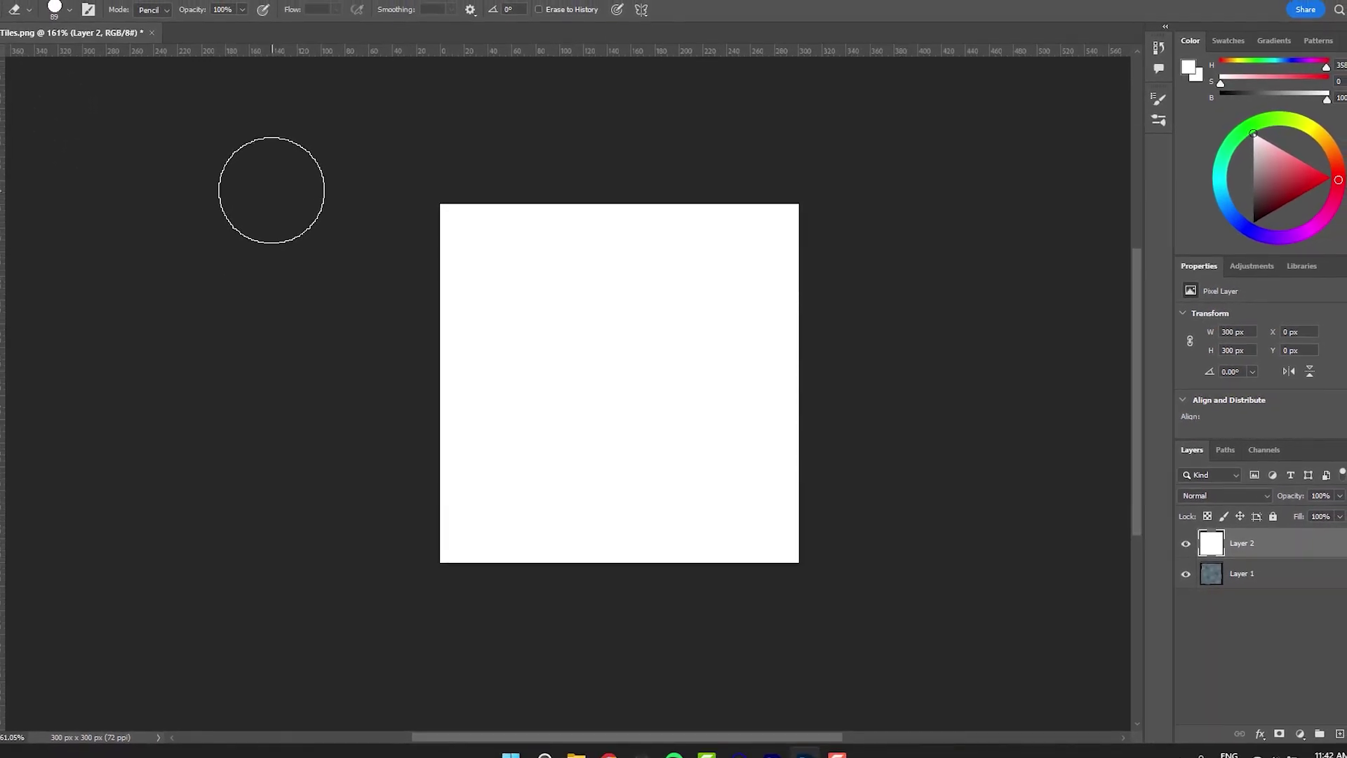
Erase a stroke across the white Layer 2 covering the tile texture on Layer 1.
{"action": "mouse_move", "coordinate": [271, 190]}
{"action": "left_mouse_down"}
{"action": "mouse_move", "coordinate": [650, 421]}
{"action": "mouse_move", "coordinate": [294, 457]}
{"action": "mouse_move", "coordinate": [388, 439]}
{"action": "mouse_move", "coordinate": [584, 362]}
{"action": "mouse_move", "coordinate": [962, 364]}
{"action": "left_mouse_up"}
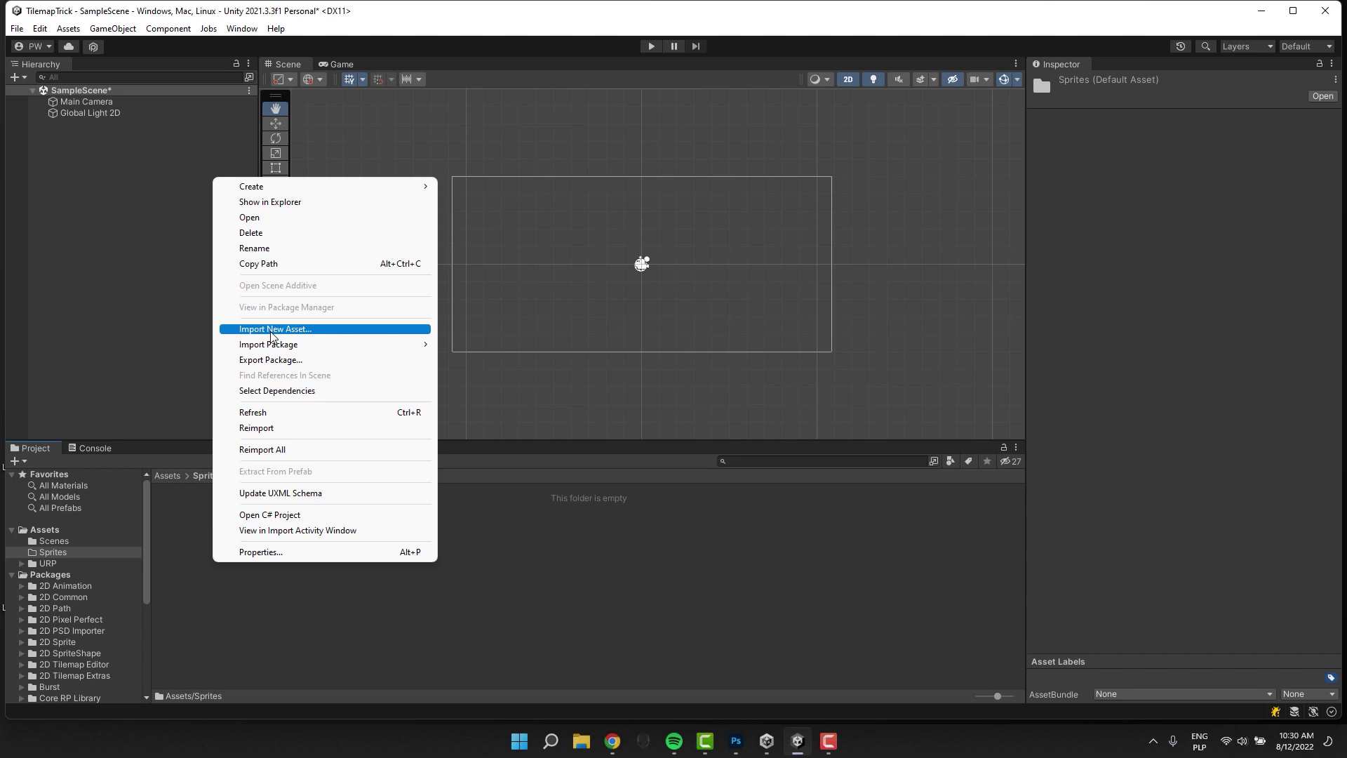
Import the Tiles image into the Sprites folder and set its sprite mode to Multiple.
{"action": "left_click", "coordinate": [288, 328]}
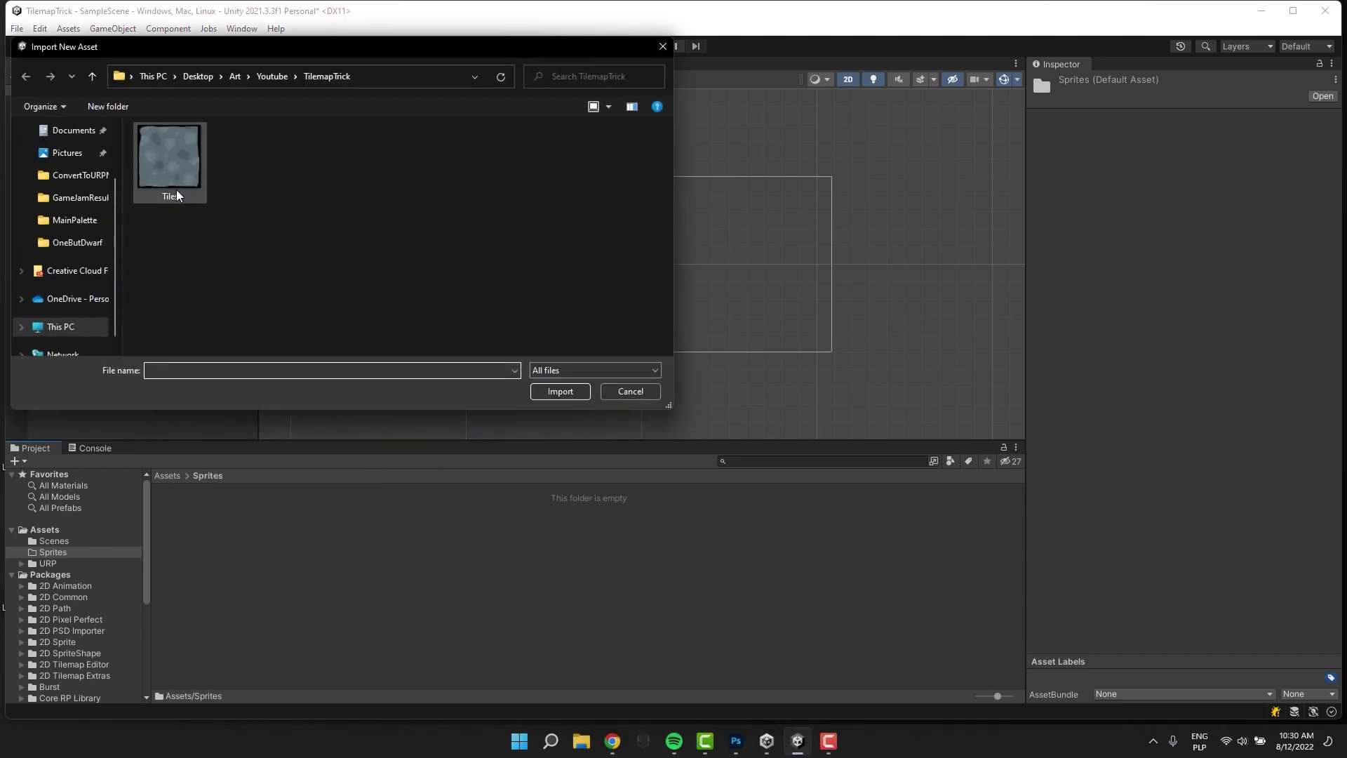
{"action": "double_click", "coordinate": [172, 186]}
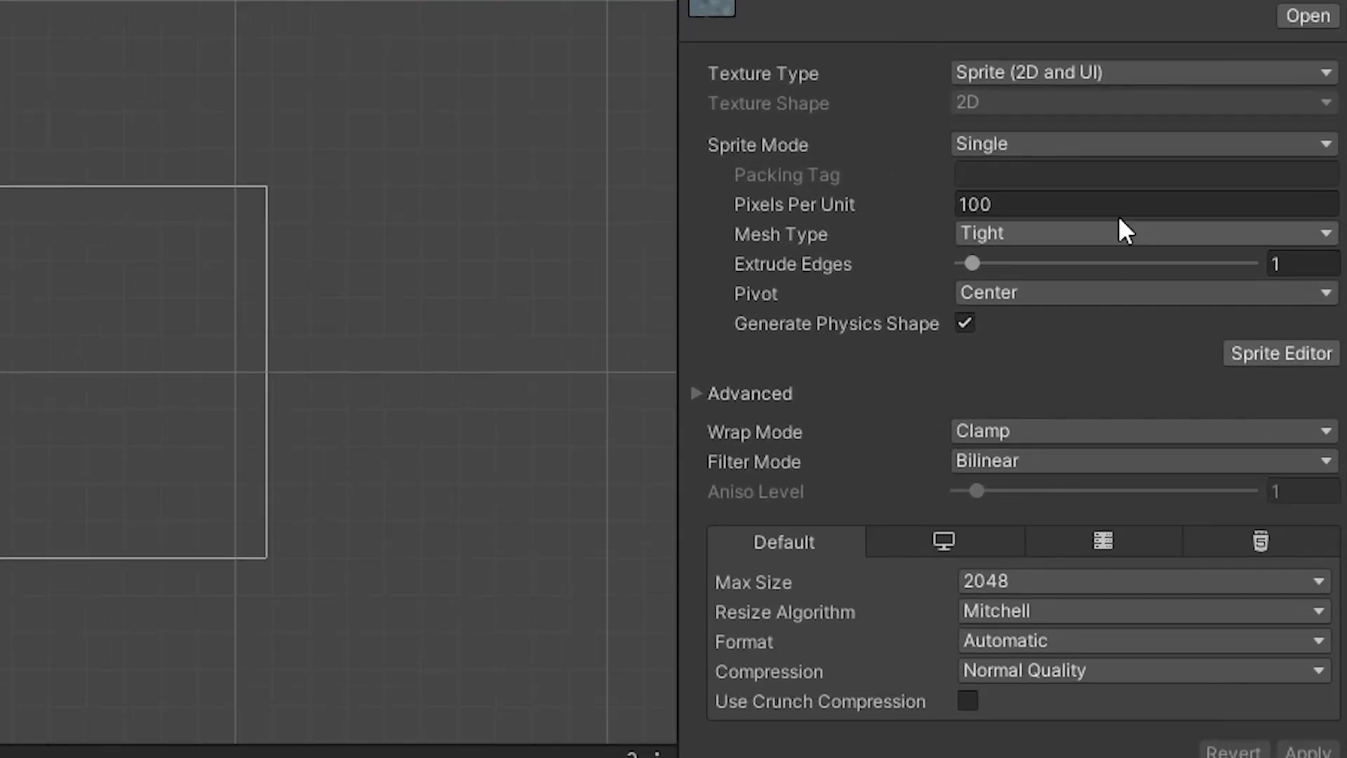
{"action": "left_click", "coordinate": [1121, 144]}
{"action": "left_click", "coordinate": [1122, 210]}
Apply the import settings and slice the Tiles texture in the Sprite Editor by cell count into 3 columns and 3 rows.
{"action": "left_click", "coordinate": [1253, 326]}
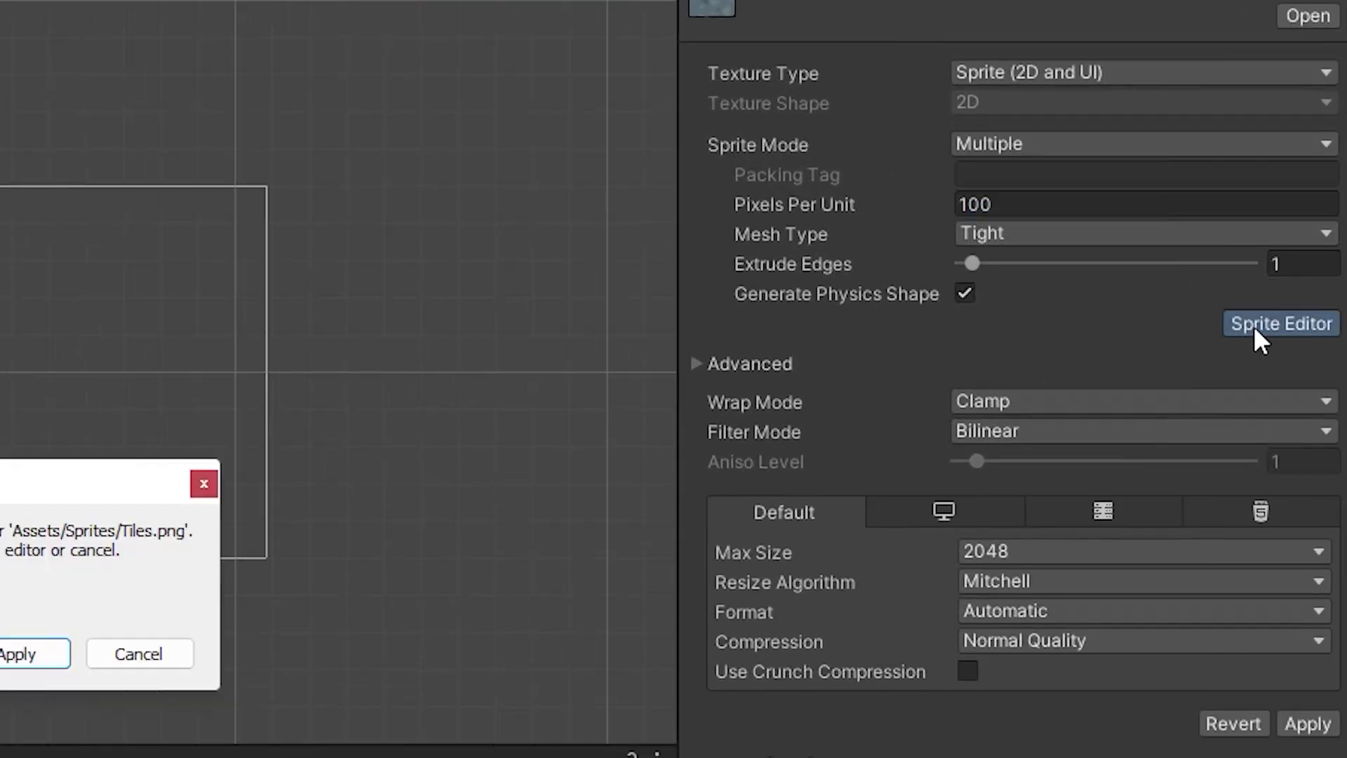
{"action": "left_click", "coordinate": [14, 654]}
{"action": "left_click", "coordinate": [71, 22]}
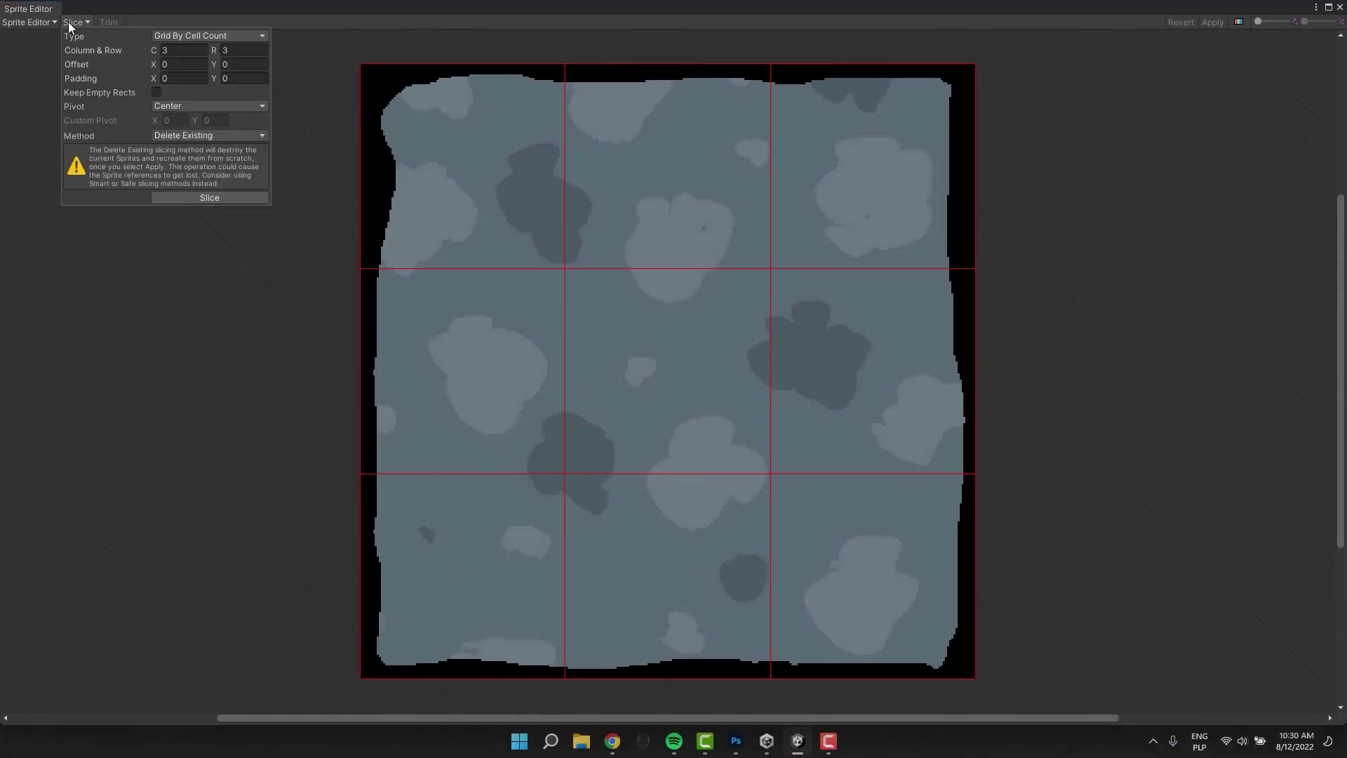
{"action": "left_click", "coordinate": [246, 197]}
{"action": "left_click", "coordinate": [334, 183]}
{"action": "left_click", "coordinate": [1212, 22]}
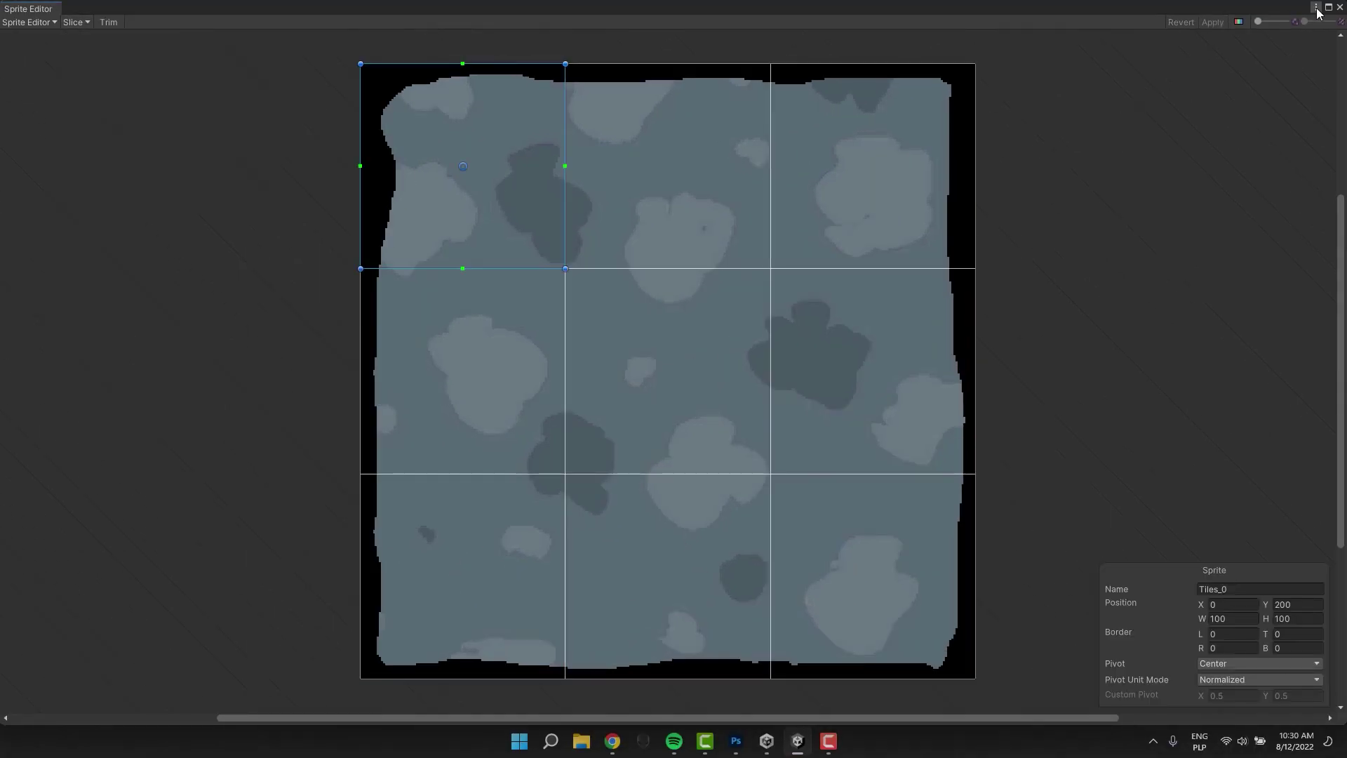
{"action": "left_click", "coordinate": [1339, 7]}
Add a rectangular 2D tilemap to the scene, keeping the name Tilemap.
{"action": "right_click", "coordinate": [79, 144]}
{"action": "mouse_move", "coordinate": [147, 328]}
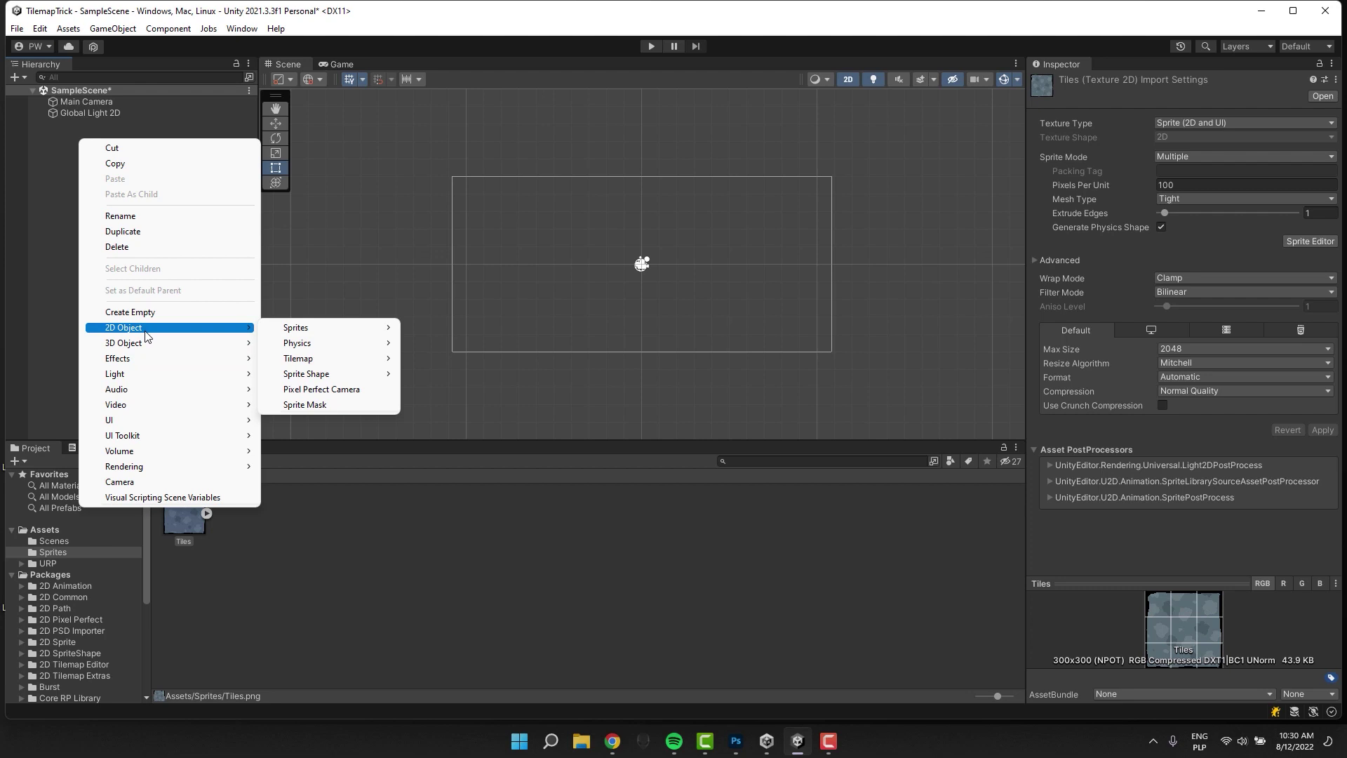
{"action": "mouse_move", "coordinate": [298, 359]}
{"action": "left_click", "coordinate": [442, 359]}
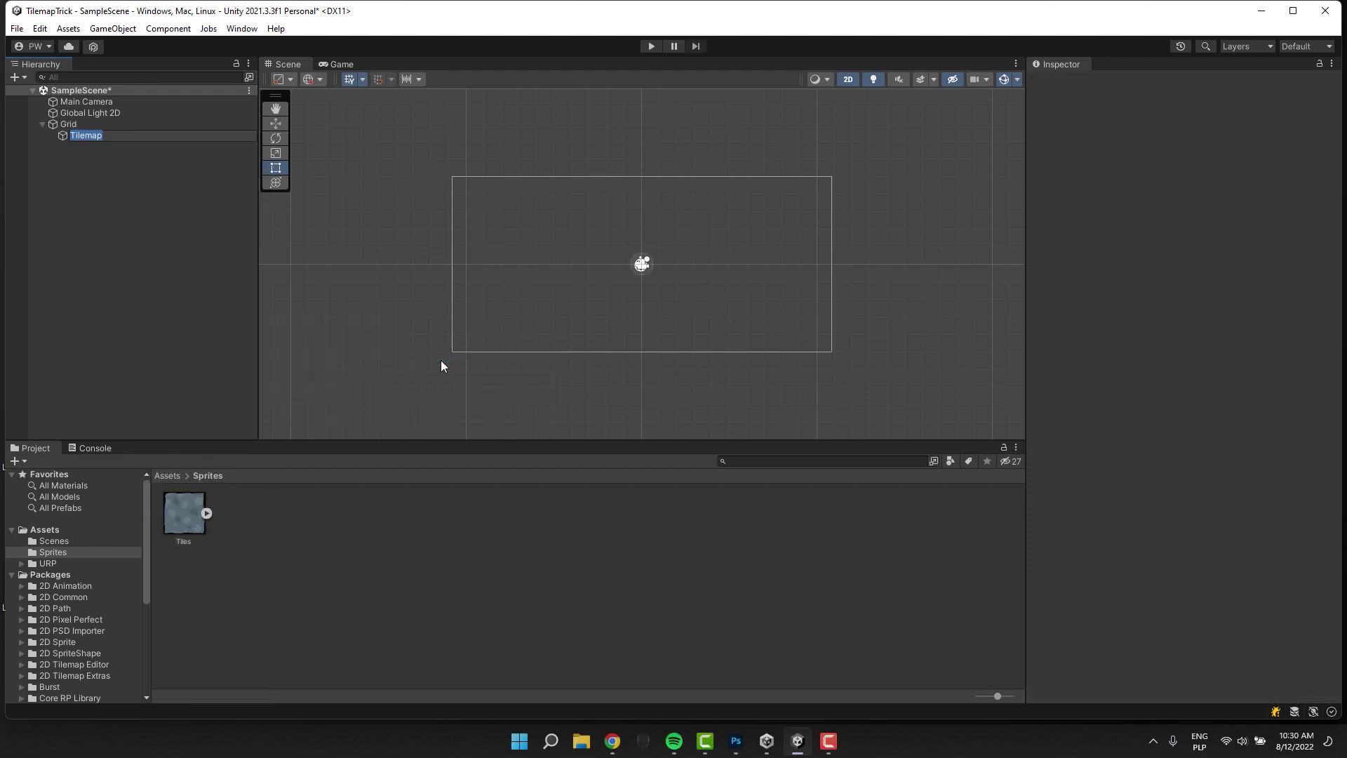
{"action": "left_click", "coordinate": [157, 189]}
Create a tile palette named Palette for the Tilemap, with a Rectangle grid and Automatic cell size, and choose its storage folder.
{"action": "left_click", "coordinate": [85, 139]}
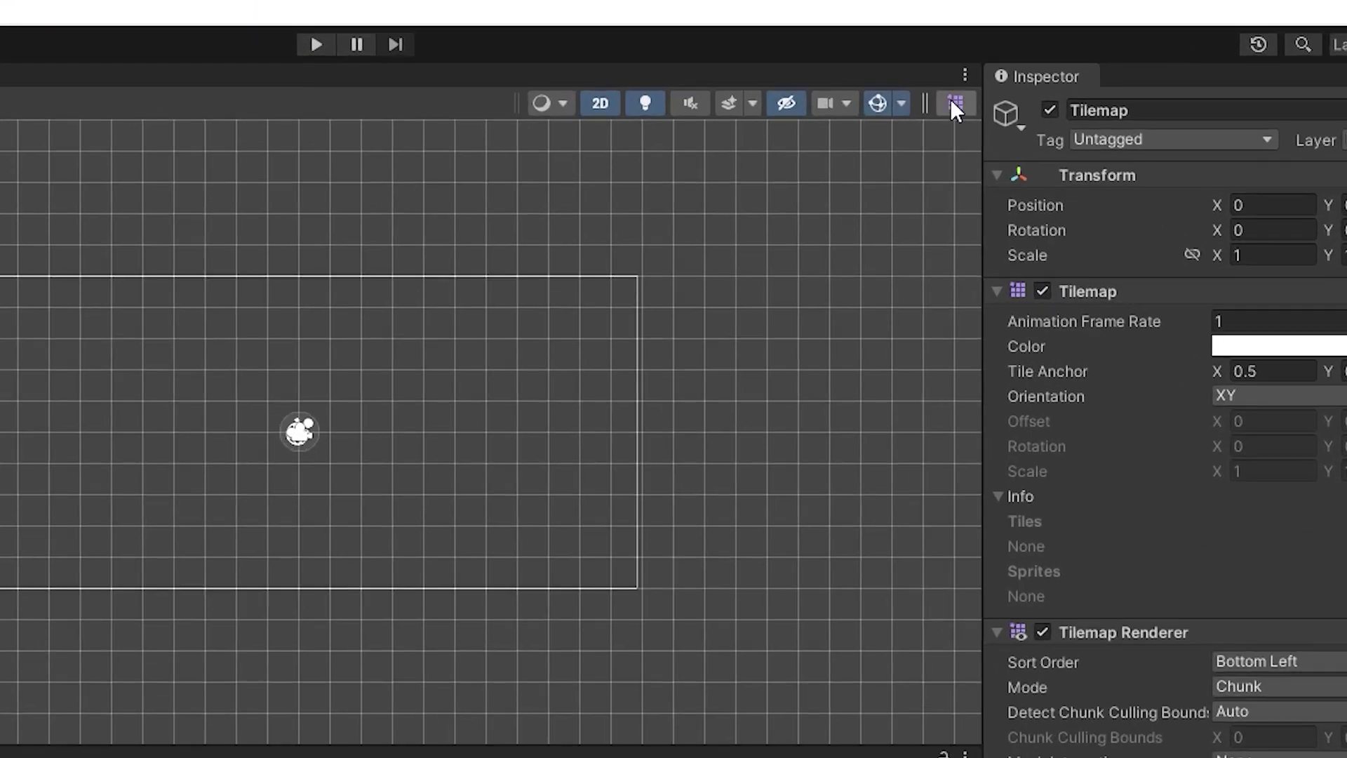
{"action": "left_click", "coordinate": [1005, 78]}
{"action": "left_click", "coordinate": [870, 401]}
{"action": "left_click", "coordinate": [839, 426]}
{"action": "type", "text": "Palette"}
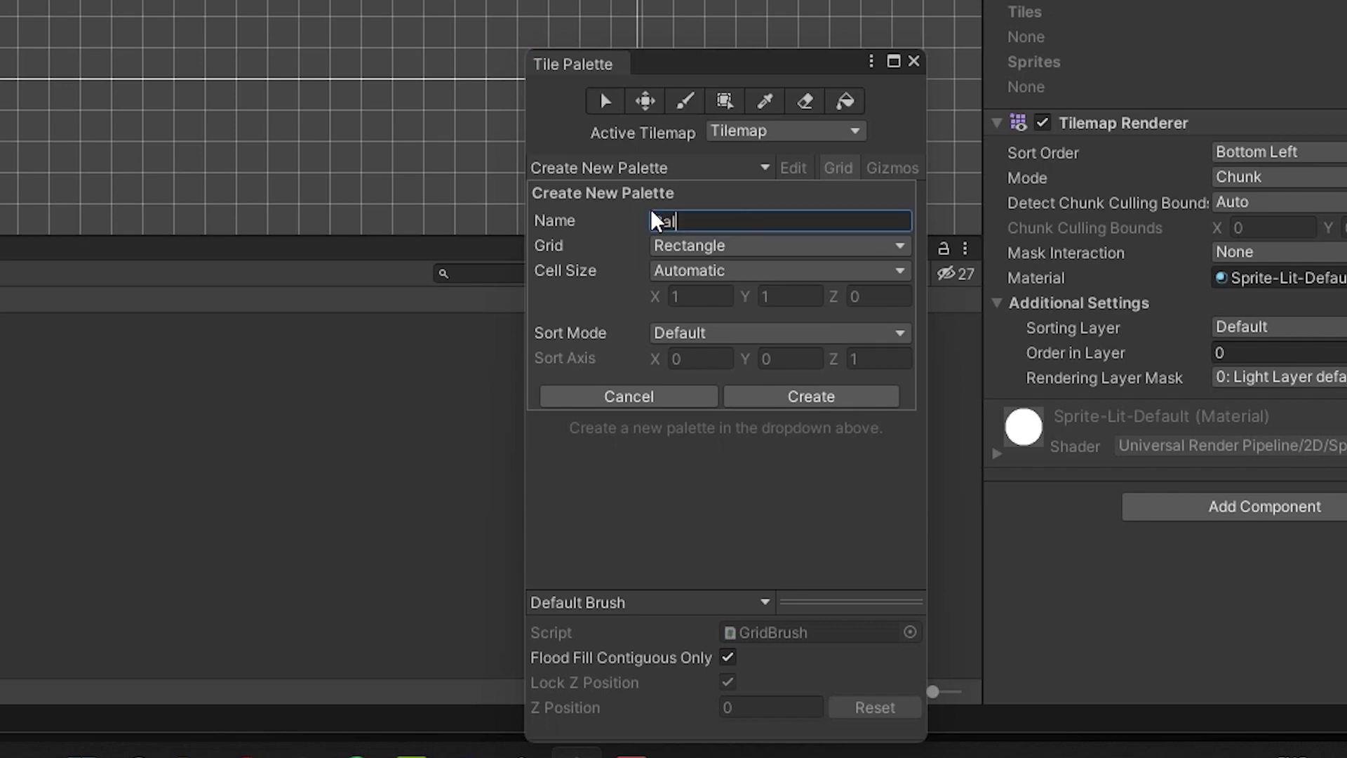
{"action": "left_click", "coordinate": [792, 398]}
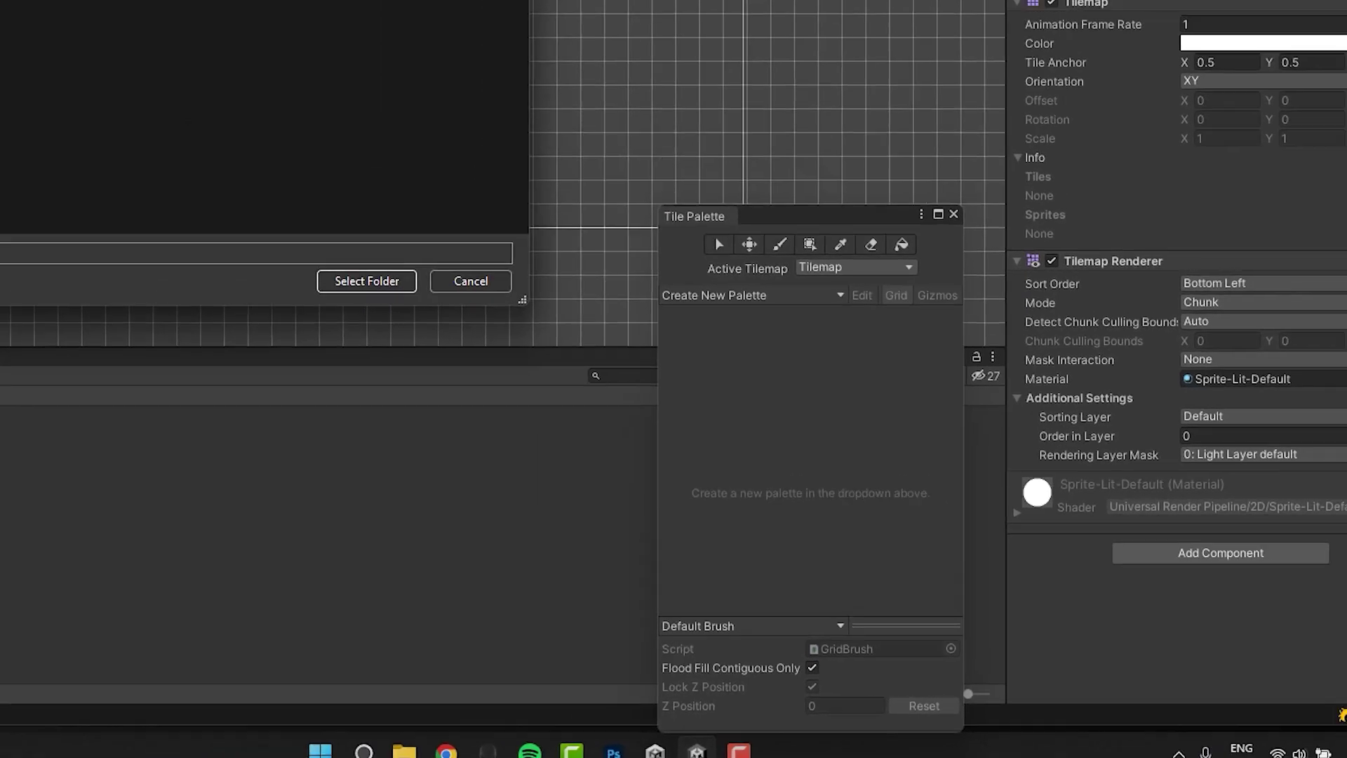
{"action": "left_click", "coordinate": [364, 280]}
Add the nine sliced sprites, Tiles_0 to Tiles_8, to the tile palette and choose the folder for the generated tiles.
{"action": "left_click", "coordinate": [206, 513]}
{"action": "left_click", "coordinate": [240, 523]}
{"action": "left_click", "coordinate": [665, 514], "text": "shift"}
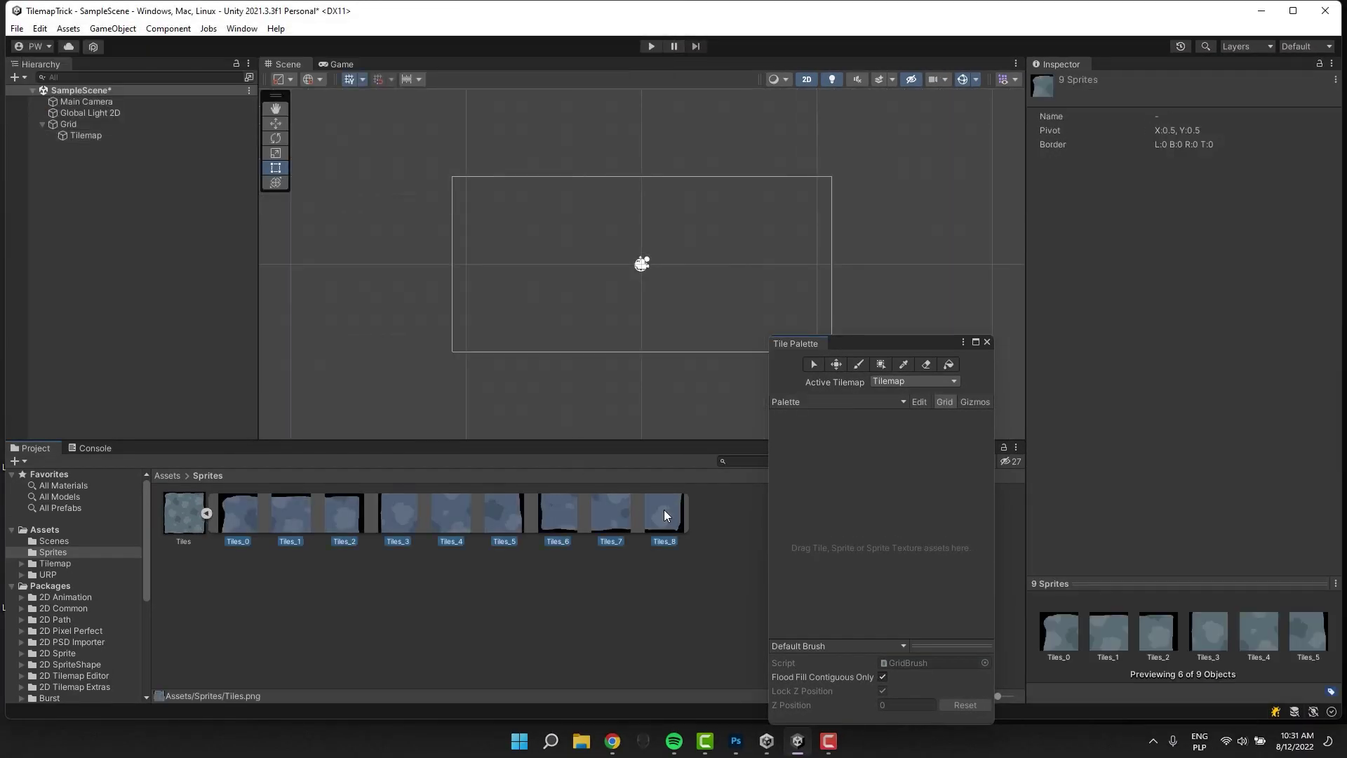
{"action": "left_click_drag", "start_coordinate": [665, 514], "coordinate": [845, 519]}
{"action": "left_click", "coordinate": [151, 155]}
{"action": "left_click", "coordinate": [553, 392]}
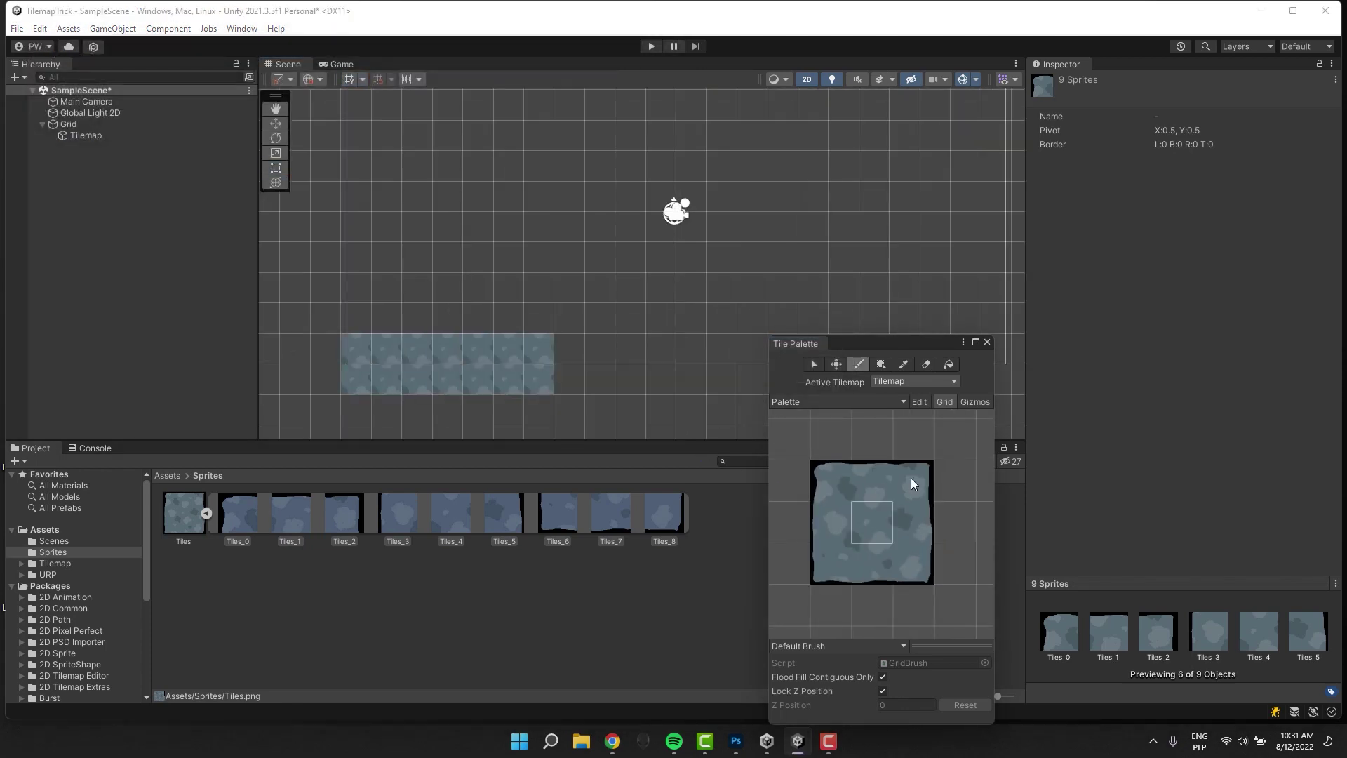
Paint the room's border walls, the stepped upper-right corner and the ground with the matching edge and centre tiles.
{"action": "left_click_drag", "start_coordinate": [562, 365], "coordinate": [351, 246]}
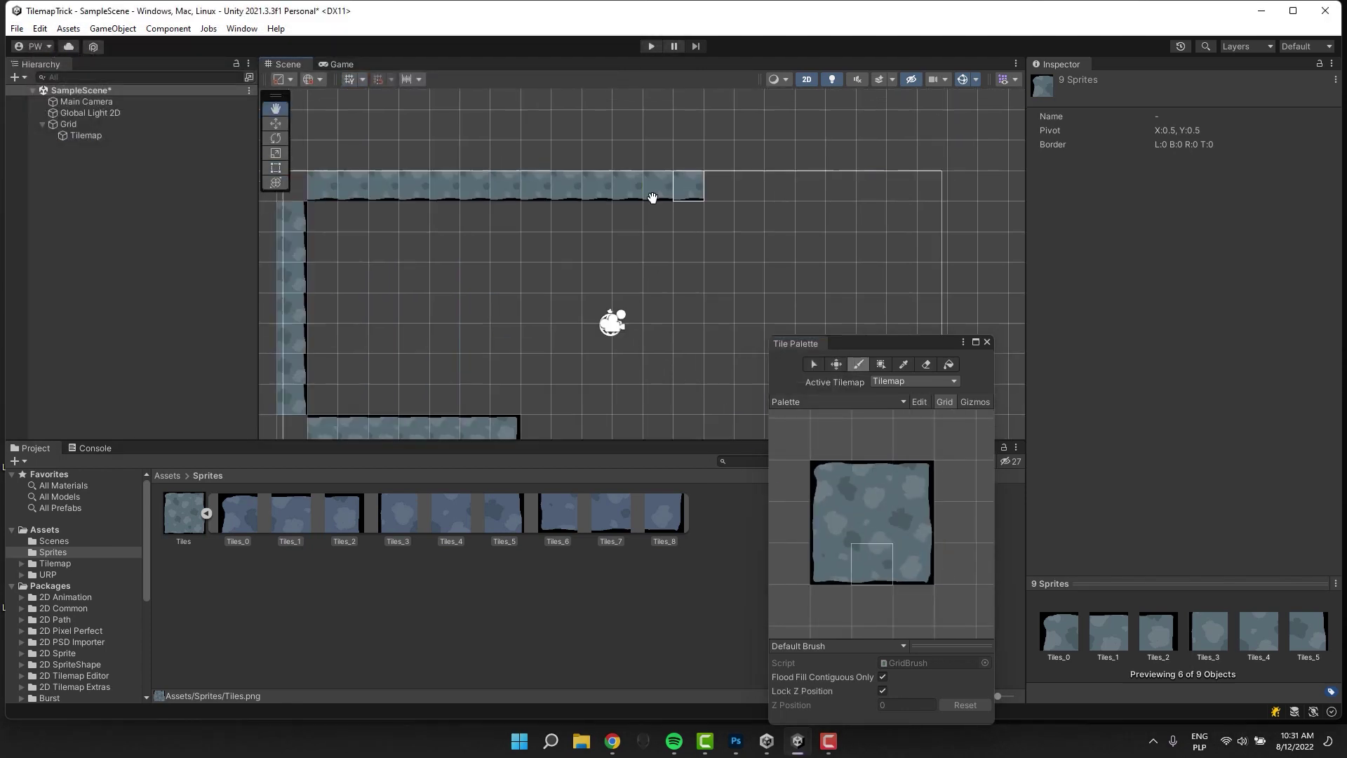
{"action": "middle_click_drag", "start_coordinate": [652, 198], "coordinate": [435, 122]}
{"action": "mouse_move", "coordinate": [561, 201]}
{"action": "left_mouse_down"}
{"action": "mouse_move", "coordinate": [688, 201]}
{"action": "mouse_move", "coordinate": [716, 330]}
{"action": "left_mouse_up"}
{"action": "left_click", "coordinate": [872, 480]}
{"action": "left_click_drag", "start_coordinate": [656, 386], "coordinate": [512, 379]}
Paint a floating platform in the upper middle of the room, using the top-edge tiles and a lower-left corner tile.
{"action": "left_click", "coordinate": [872, 523]}
{"action": "mouse_move", "coordinate": [407, 148]}
{"action": "middle_mouse_down"}
{"action": "mouse_move", "coordinate": [652, 188]}
{"action": "mouse_move", "coordinate": [467, 170]}
{"action": "middle_mouse_up"}
{"action": "left_click", "coordinate": [871, 481]}
{"action": "left_click_drag", "start_coordinate": [514, 215], "coordinate": [571, 216]}
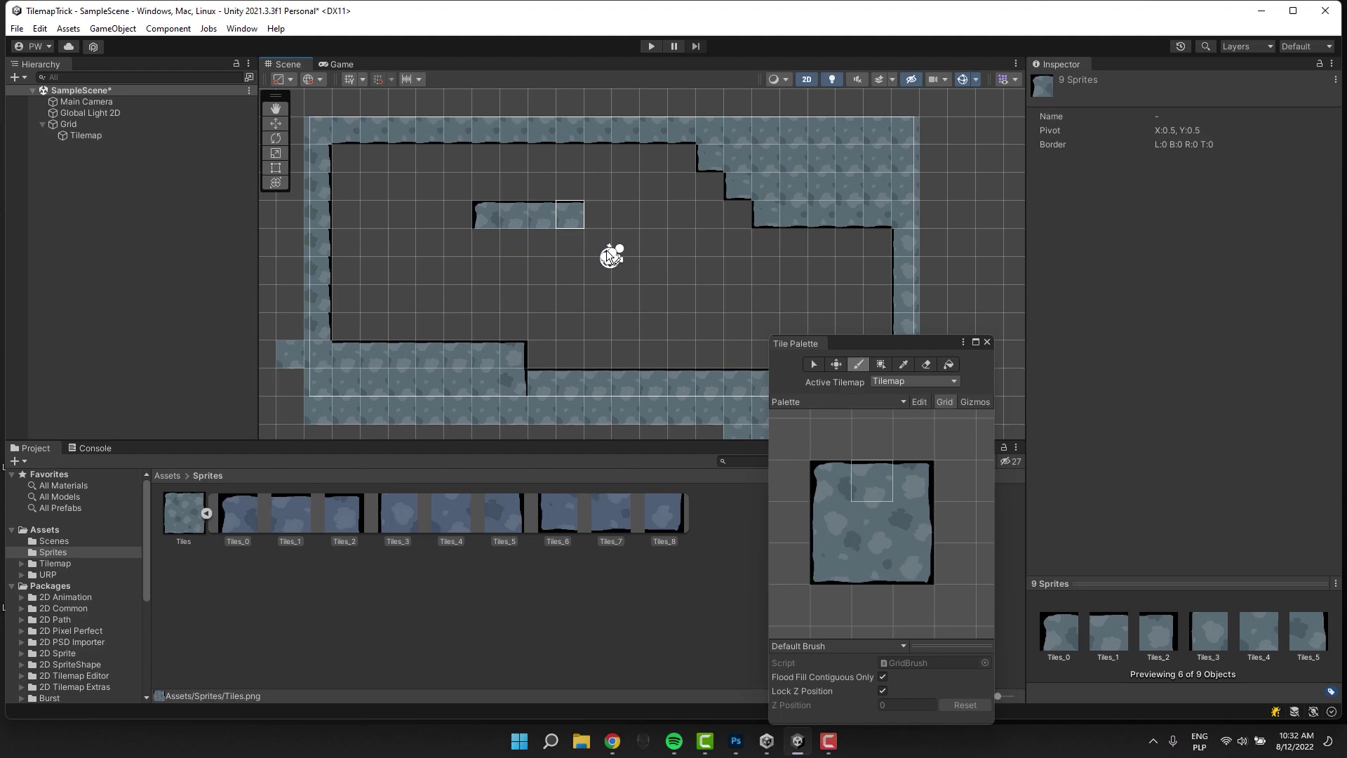
{"action": "left_click", "coordinate": [830, 564]}
{"action": "left_click", "coordinate": [486, 242]}
Check the painted level in the Game view with the tile palette moved aside, and return to the Scene view.
{"action": "left_click", "coordinate": [336, 64]}
{"action": "left_click_drag", "start_coordinate": [882, 340], "coordinate": [1191, 223]}
{"action": "left_click", "coordinate": [287, 64]}
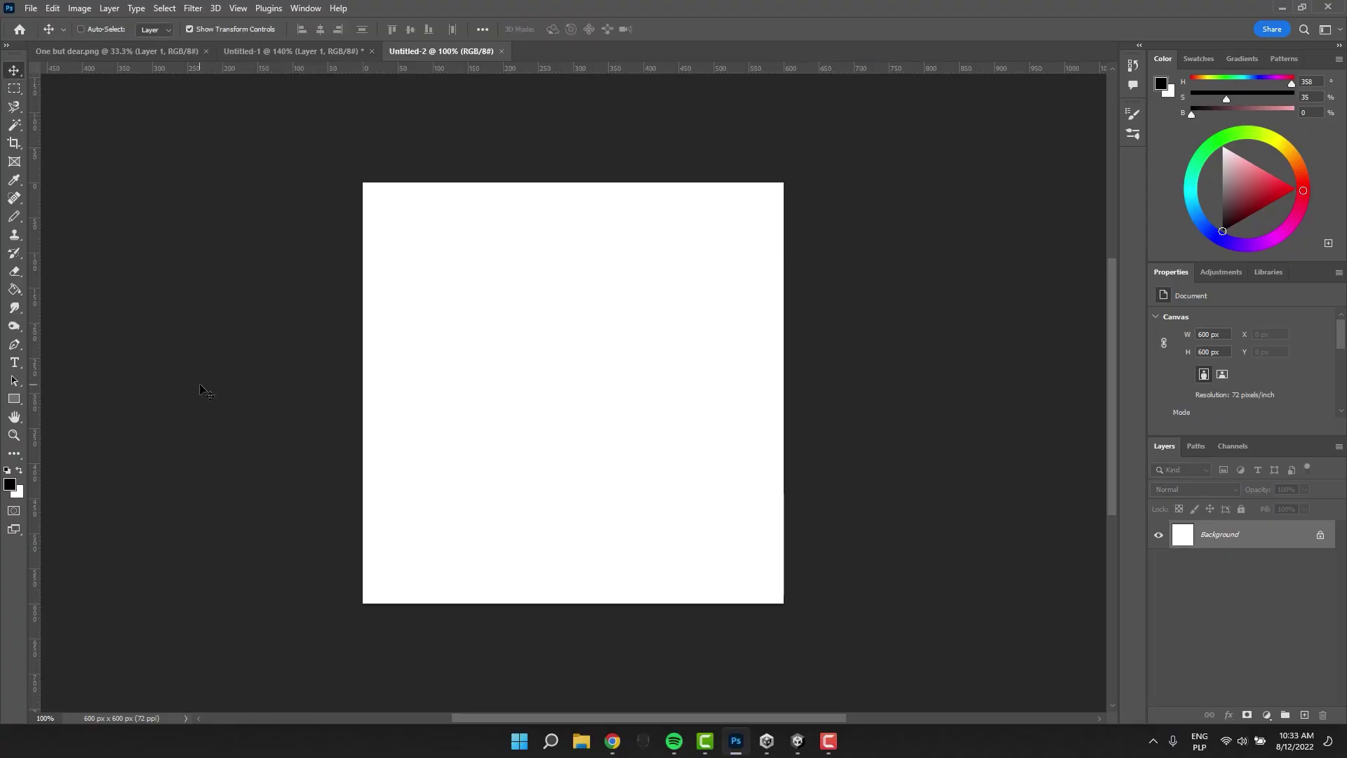
Paste the rock texture blob onto the 600 px canvas and cover the upper corners with two copies, rotating the upper-left one about 45°.
{"action": "key", "text": "ctrl+v"}
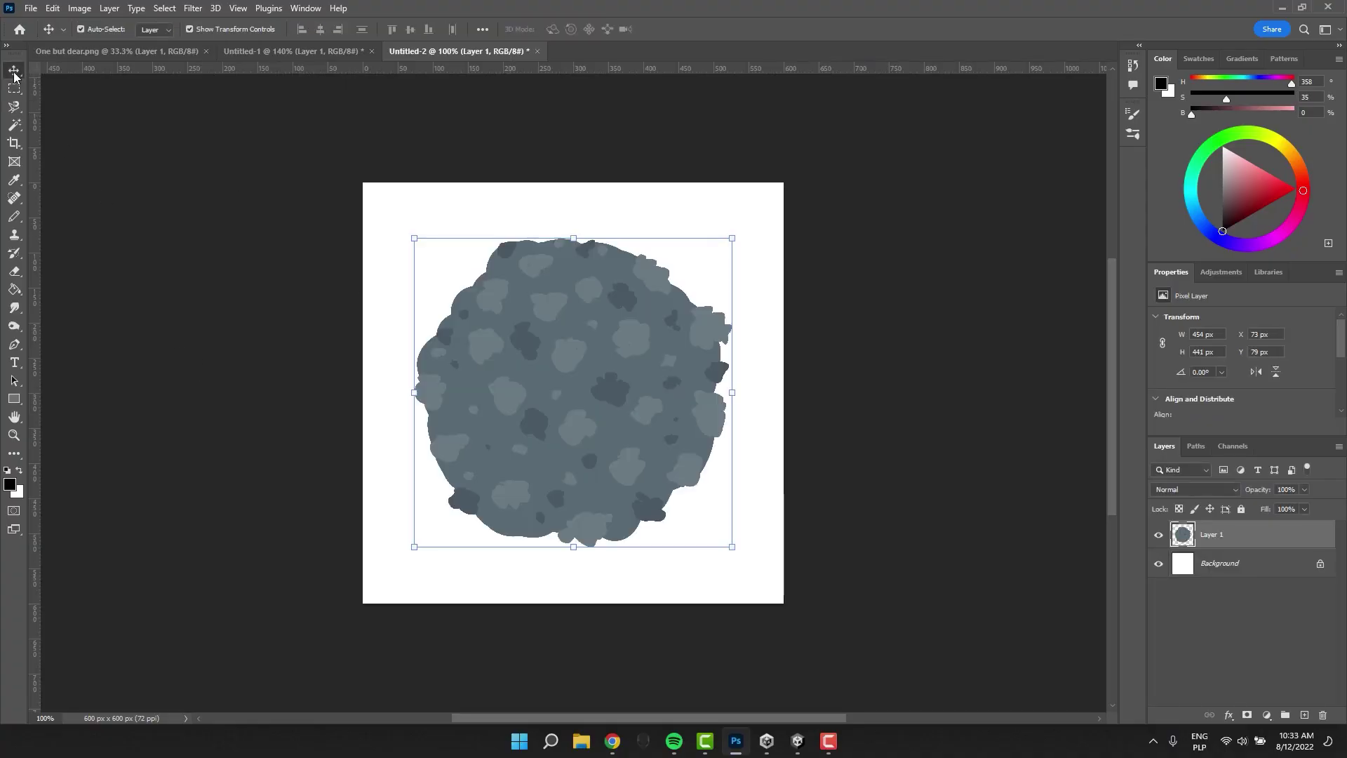
{"action": "left_click_drag", "start_coordinate": [590, 391], "coordinate": [730, 265], "text": "alt"}
{"action": "left_click_drag", "start_coordinate": [734, 265], "coordinate": [518, 260], "text": "alt"}
{"action": "left_click_drag", "start_coordinate": [665, 99], "coordinate": [732, 296]}
{"action": "left_click_drag", "start_coordinate": [632, 295], "coordinate": [572, 268]}
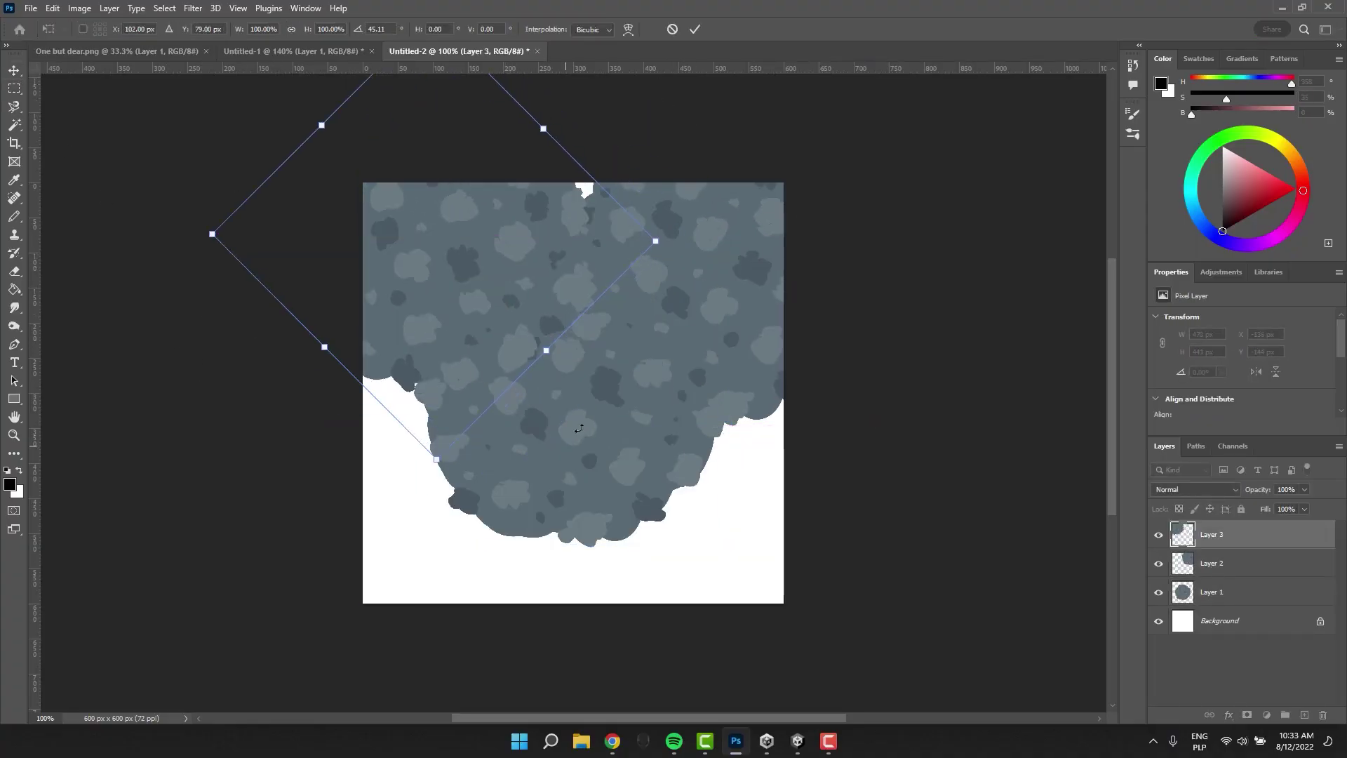
{"action": "key", "text": "Return"}
Paste two more texture copies and rotate them over the canvas's lower corners, turning the lower-left one about 29°.
{"action": "key", "text": "ctrl+v"}
{"action": "left_click_drag", "start_coordinate": [662, 323], "coordinate": [813, 451]}
{"action": "left_click_drag", "start_coordinate": [556, 359], "coordinate": [524, 483]}
{"action": "key", "text": "Return"}
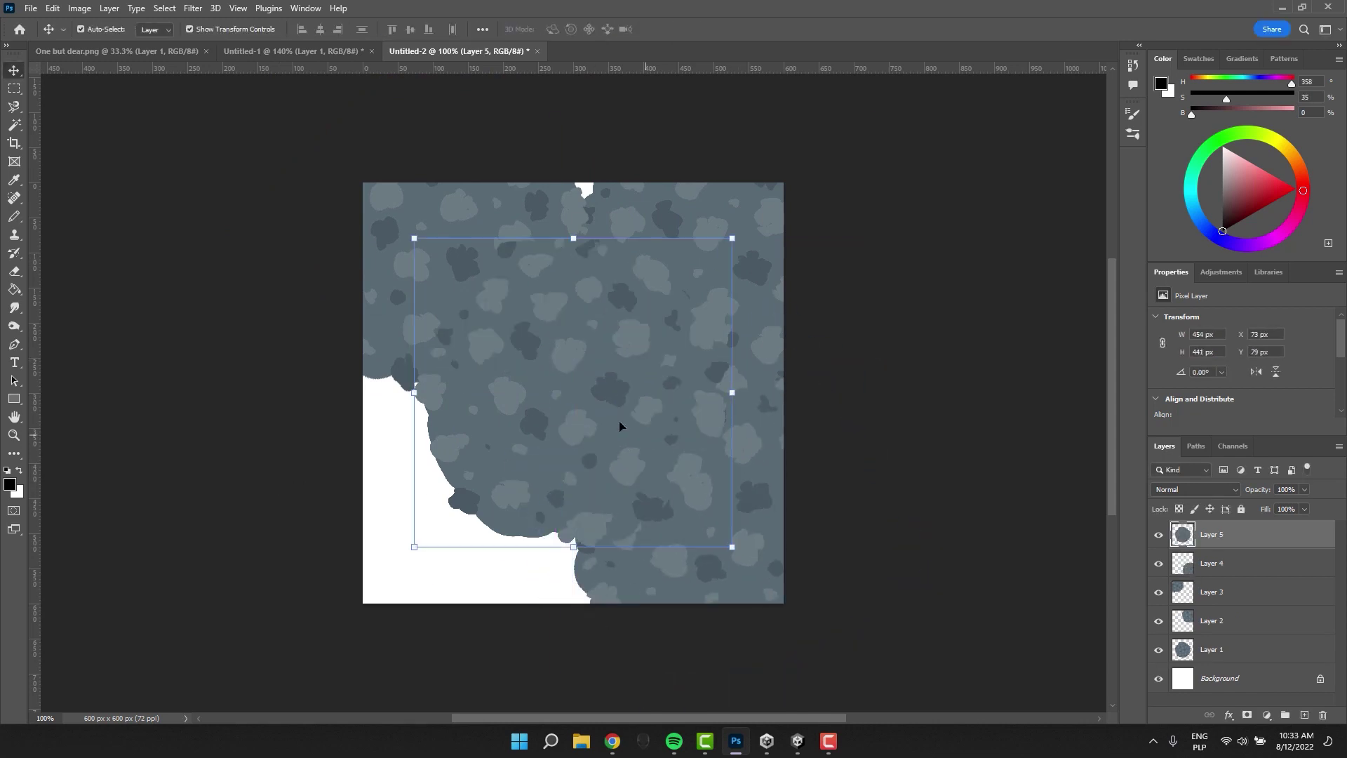
{"action": "left_click_drag", "start_coordinate": [620, 424], "coordinate": [551, 566], "text": "alt"}
{"action": "left_click_drag", "start_coordinate": [677, 355], "coordinate": [280, 462]}
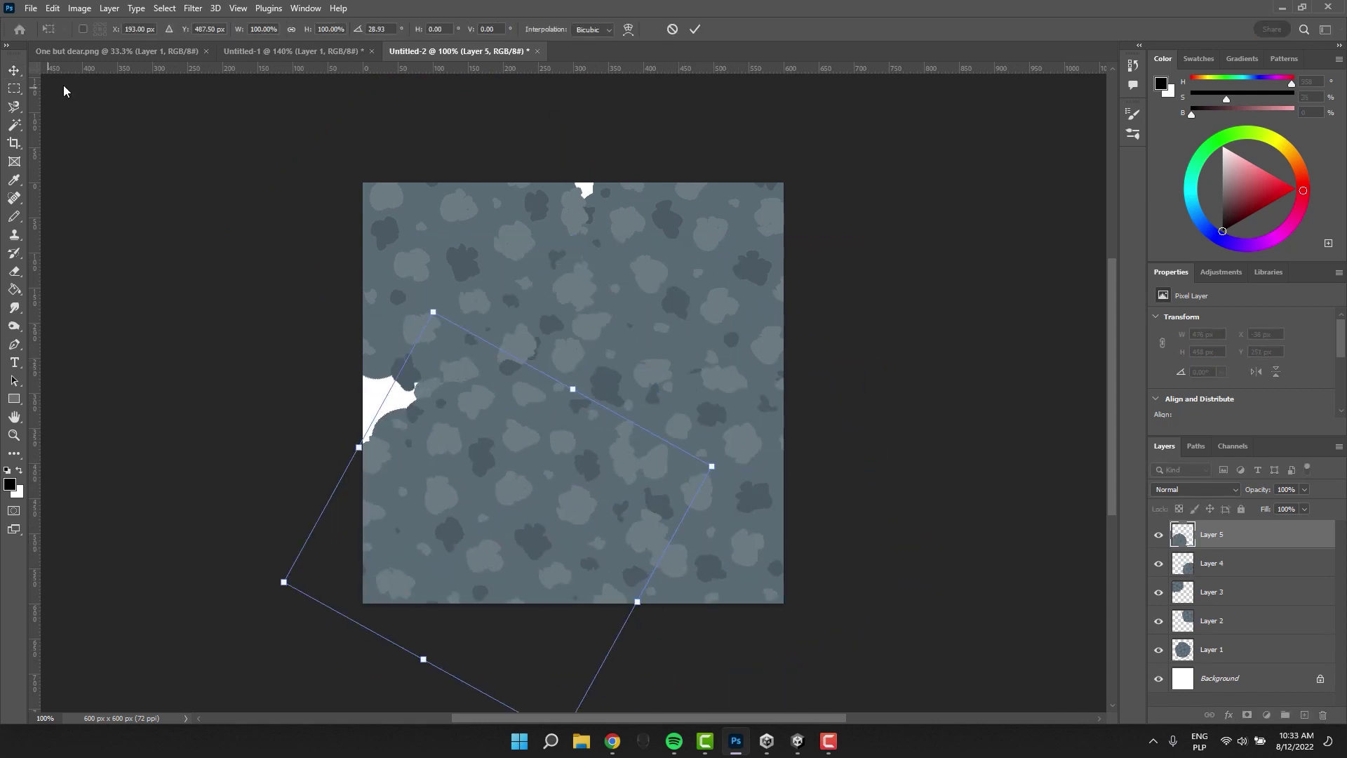
{"action": "left_click", "coordinate": [64, 91]}
Fill the remaining gaps at the canvas's left and top edges with pasted texture copies and place another copy over the lower-right area.
{"action": "key", "text": "ctrl+v"}
{"action": "left_click_drag", "start_coordinate": [607, 388], "coordinate": [424, 379]}
{"action": "left_click", "coordinate": [222, 238]}
{"action": "key", "text": "ctrl+v"}
{"action": "left_click_drag", "start_coordinate": [562, 379], "coordinate": [577, 214]}
{"action": "left_click", "coordinate": [827, 363]}
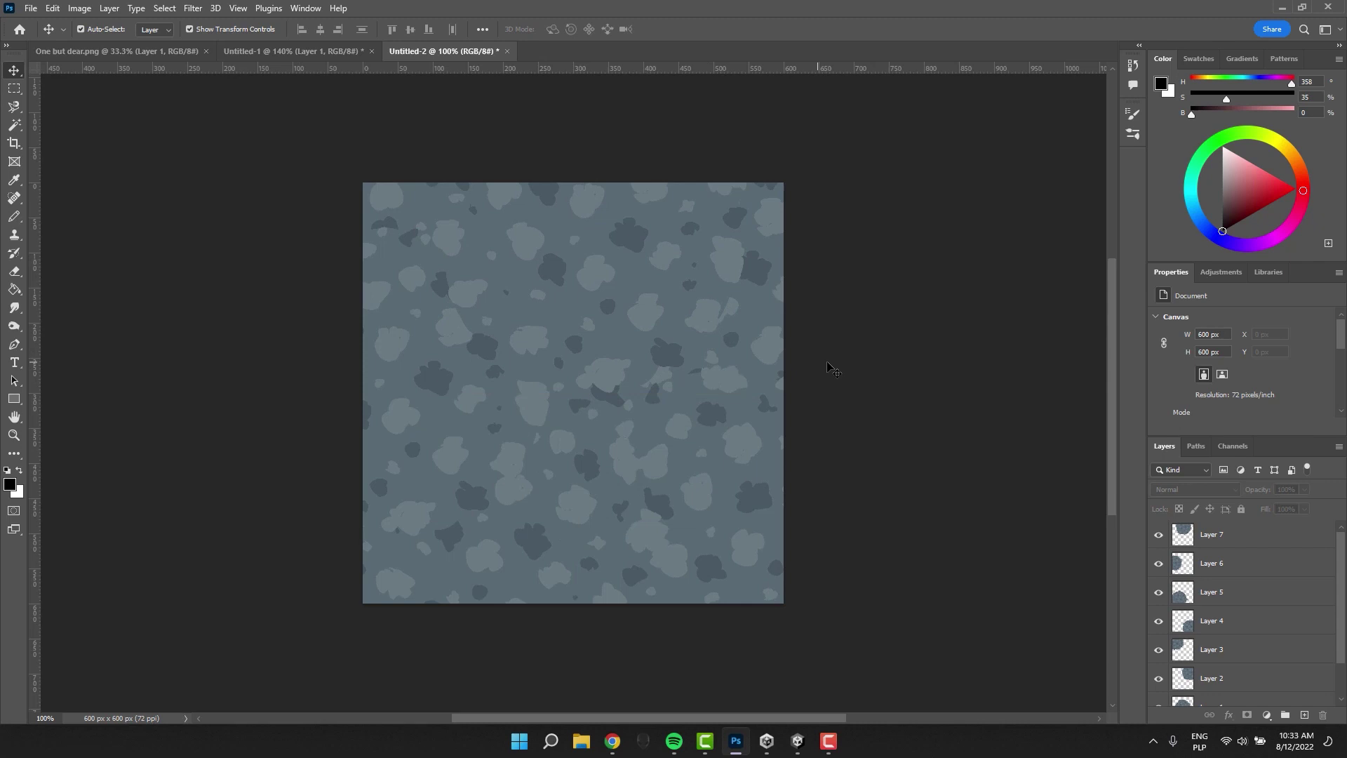
{"action": "left_click_drag", "start_coordinate": [670, 365], "coordinate": [711, 424], "text": "alt"}
{"action": "left_click", "coordinate": [849, 367]}
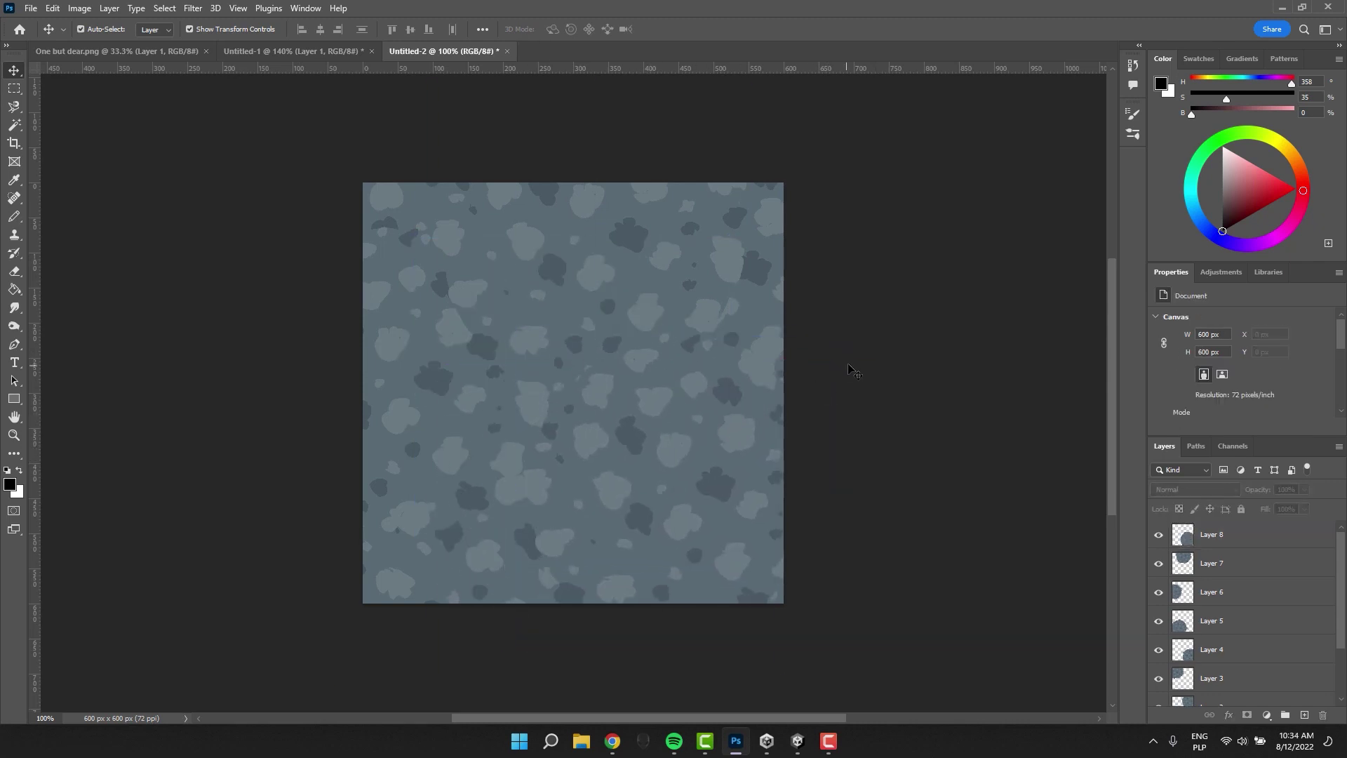
Merge all the texture layers above the Background into one layer.
{"action": "scroll", "coordinate": [914, 391], "scroll_direction": "down", "scroll_amount": 3, "text": "alt"}
{"action": "left_click", "coordinate": [1227, 544]}
{"action": "scroll", "coordinate": [1228, 576], "scroll_direction": "down", "scroll_amount": 3}
{"action": "left_click", "coordinate": [1219, 662], "text": "shift"}
{"action": "key", "text": "ctrl+e"}
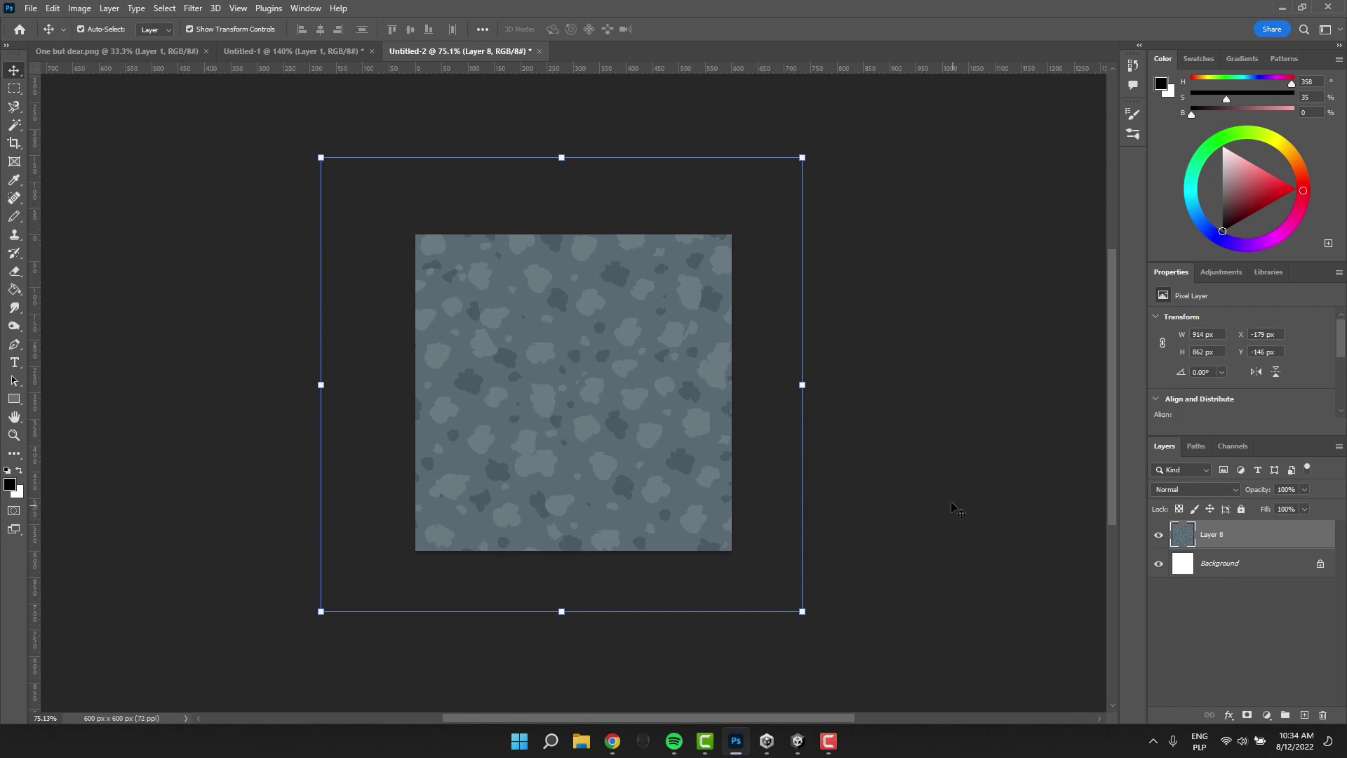
Trim the merged texture to the canvas by cutting the selected canvas area into a new layer and deleting the leftover layer.
{"action": "left_click", "coordinate": [901, 477]}
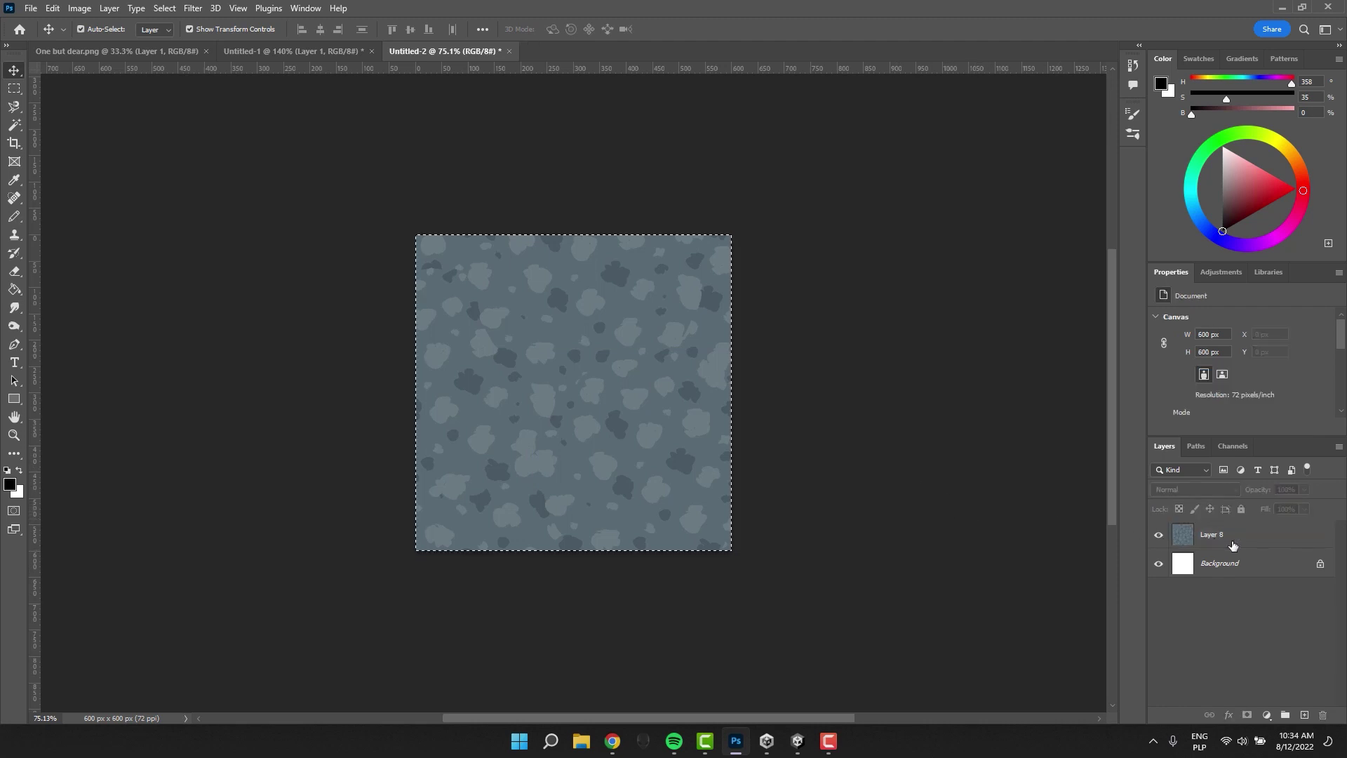
{"action": "left_click", "coordinate": [1228, 536]}
{"action": "key", "text": "ctrl+x"}
{"action": "key", "text": "ctrl+v"}
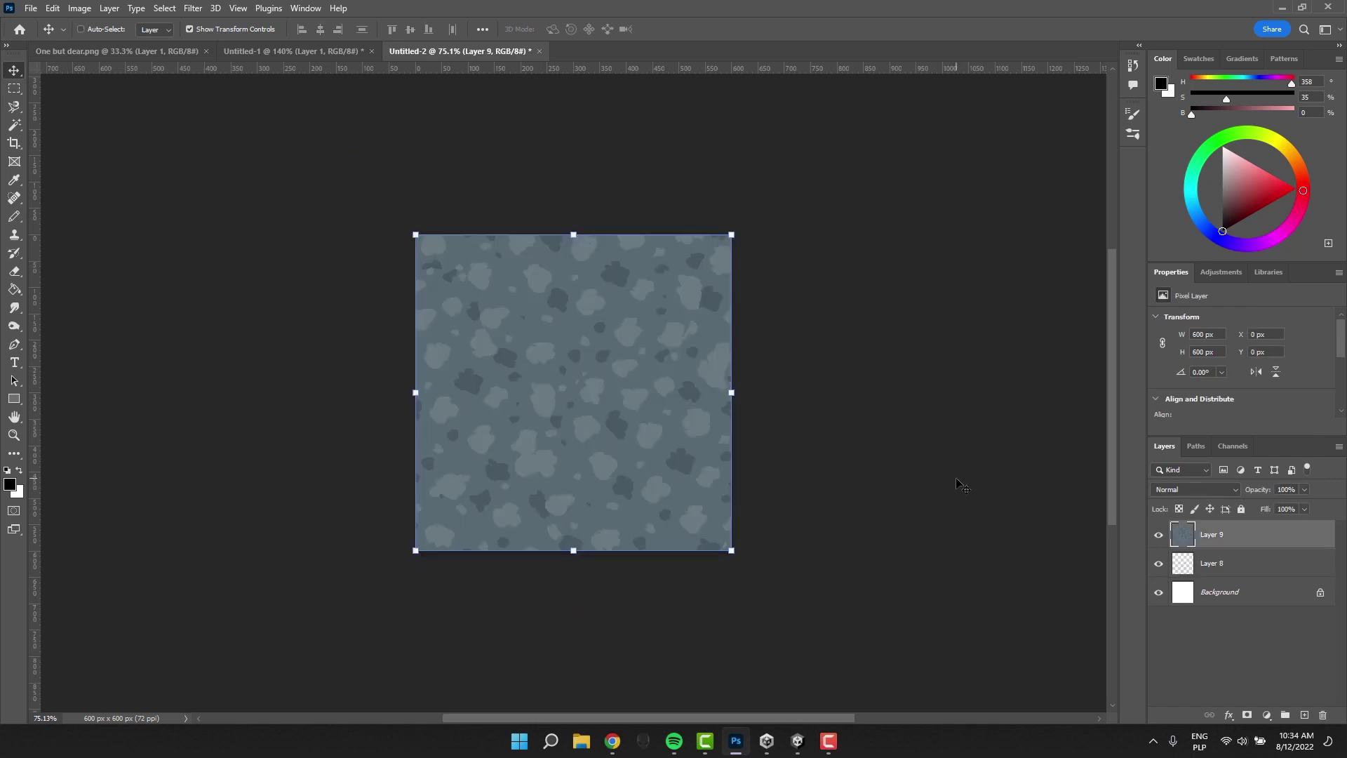
{"action": "left_click", "coordinate": [1213, 563]}
{"action": "key", "text": "Delete"}
{"action": "left_click", "coordinate": [1235, 537]}
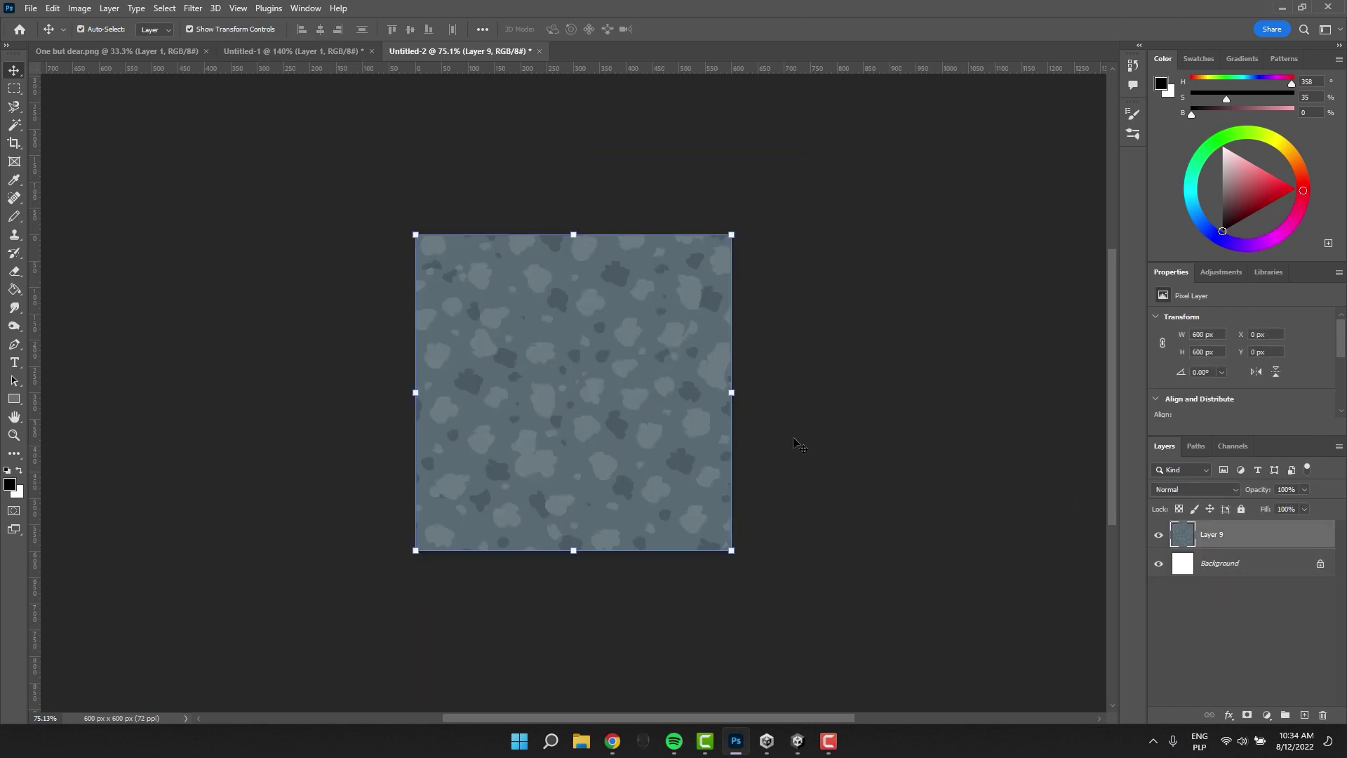
Apply an Offset filter to the texture layer with +300 px horizontal, +250 px vertical and Wrap Around.
{"action": "left_click", "coordinate": [193, 8]}
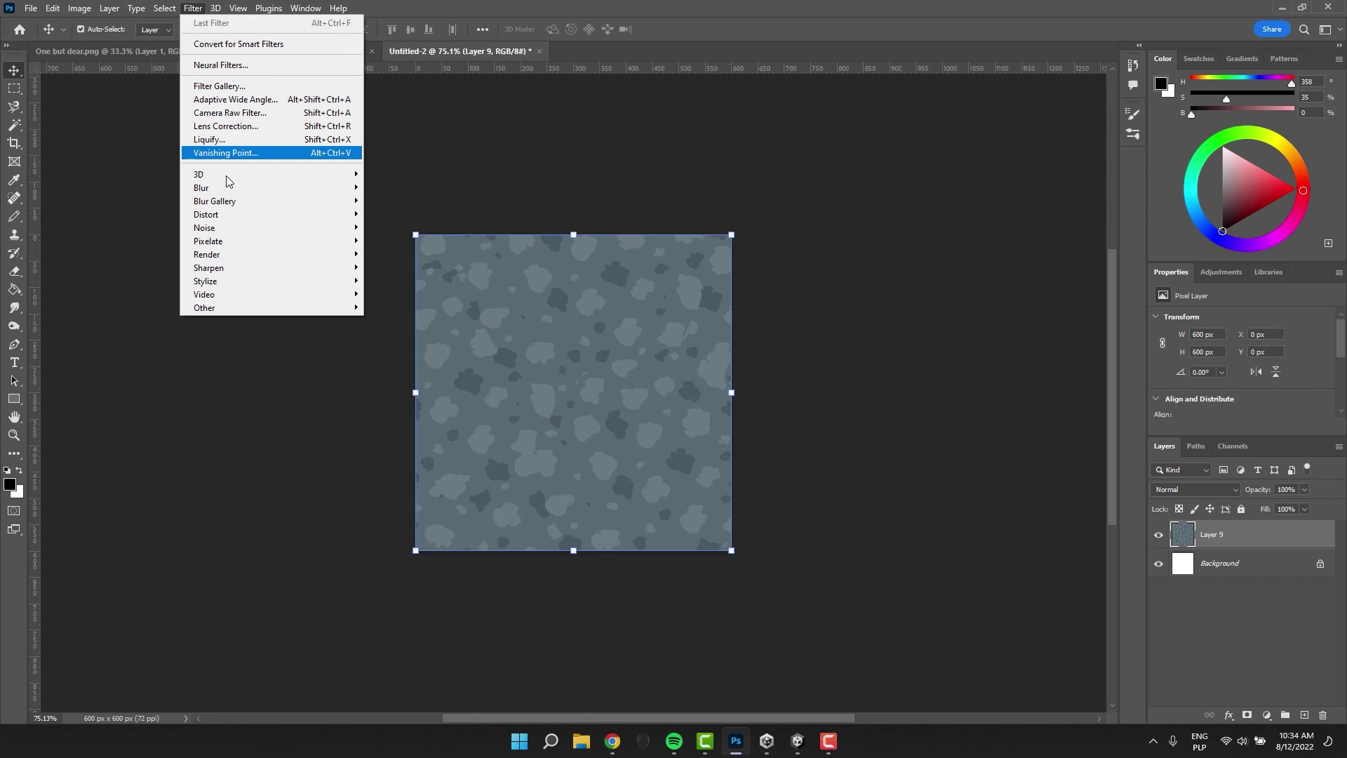
{"action": "mouse_move", "coordinate": [249, 309]}
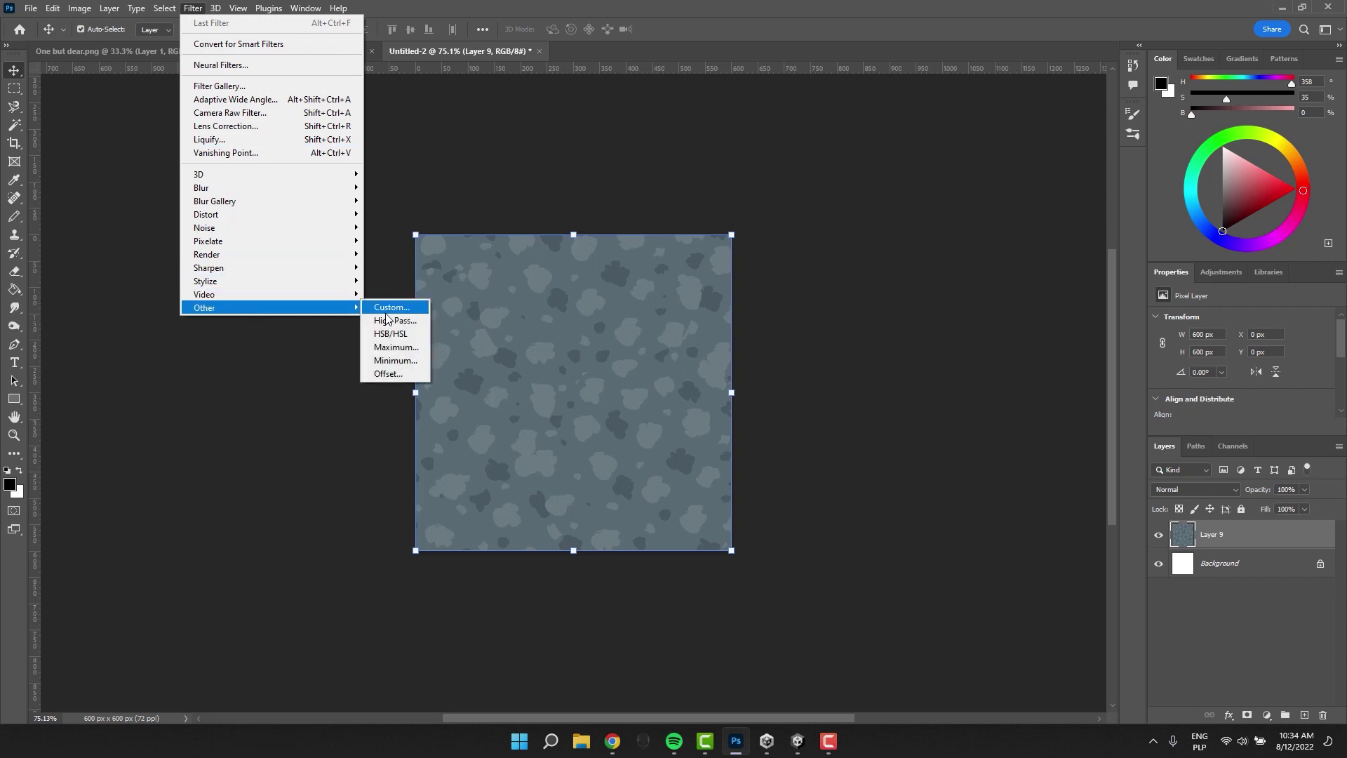
{"action": "left_click", "coordinate": [386, 374]}
{"action": "type", "text": "250"}
{"action": "key", "text": "Tab"}
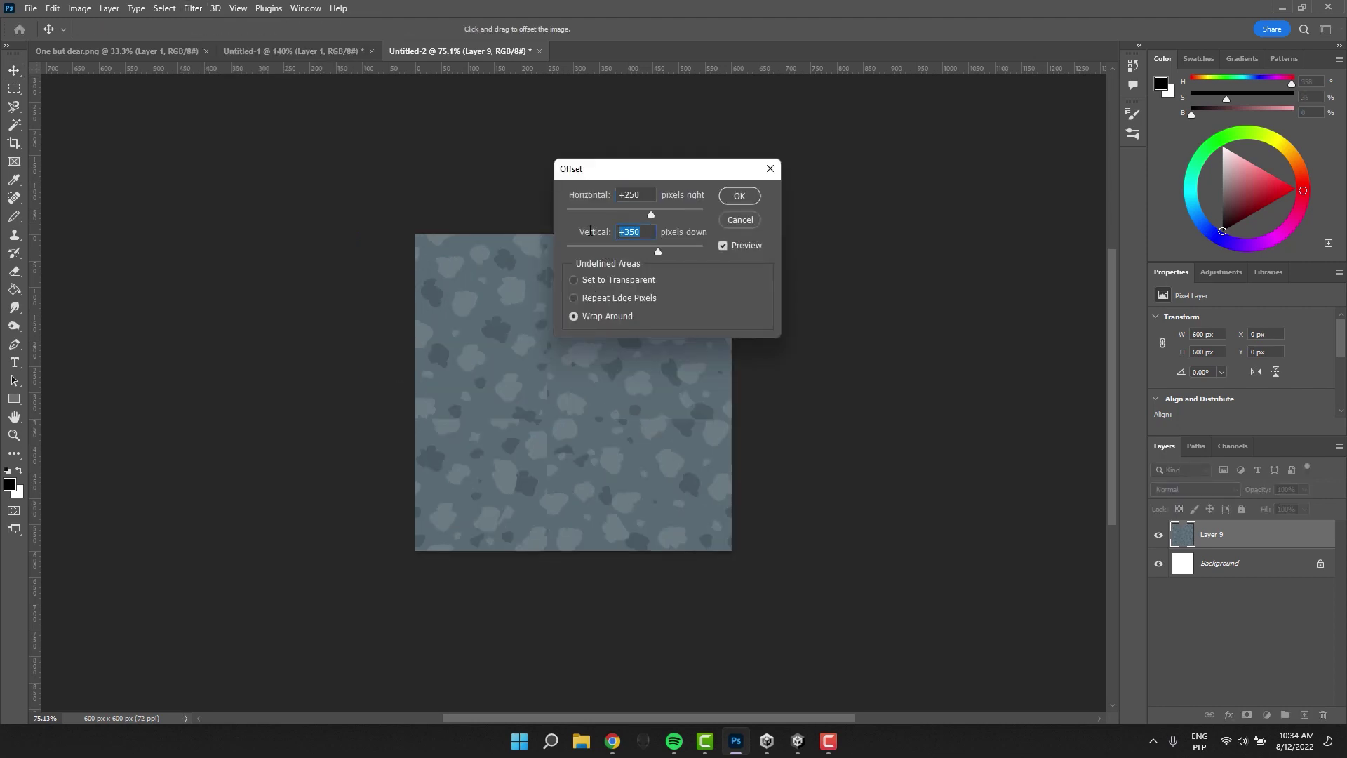
{"action": "type", "text": "250"}
{"action": "left_click_drag", "start_coordinate": [621, 178], "coordinate": [882, 178]}
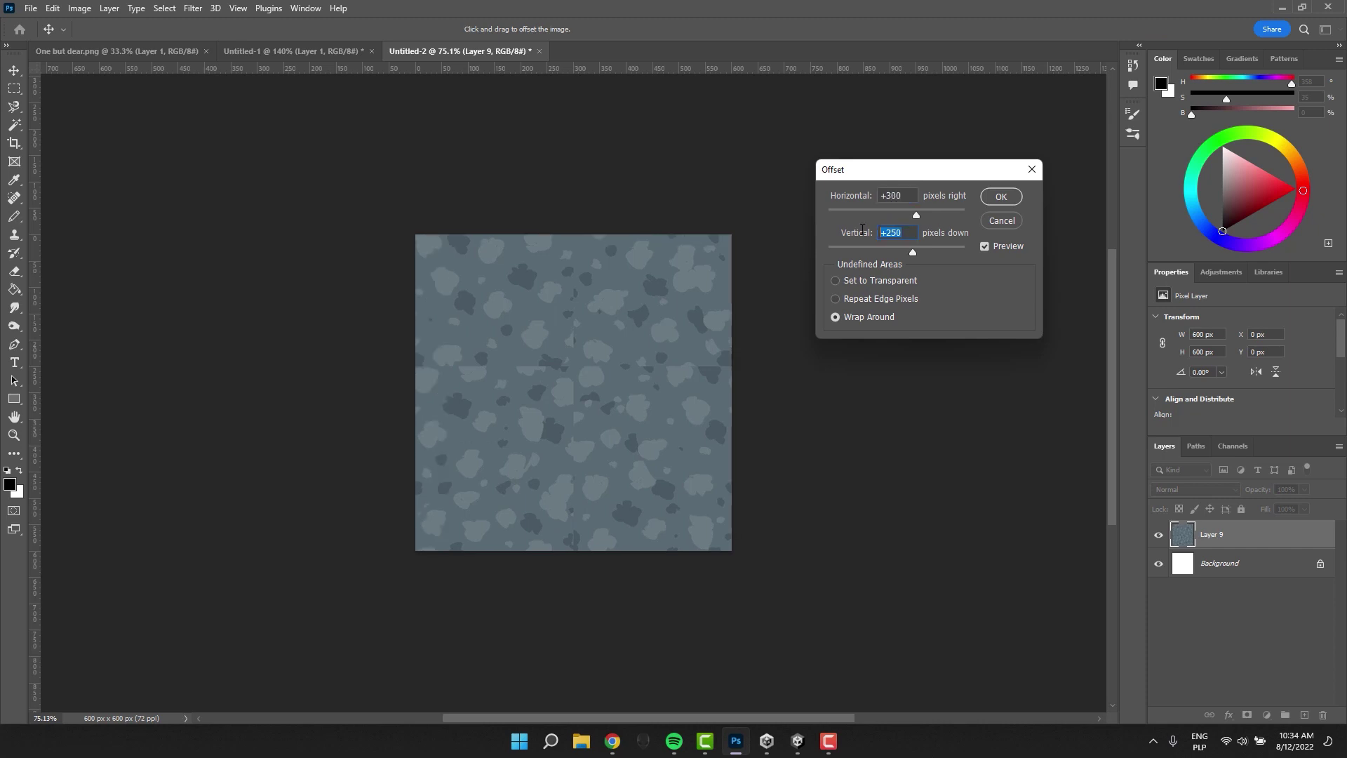
{"action": "left_click", "coordinate": [1001, 198]}
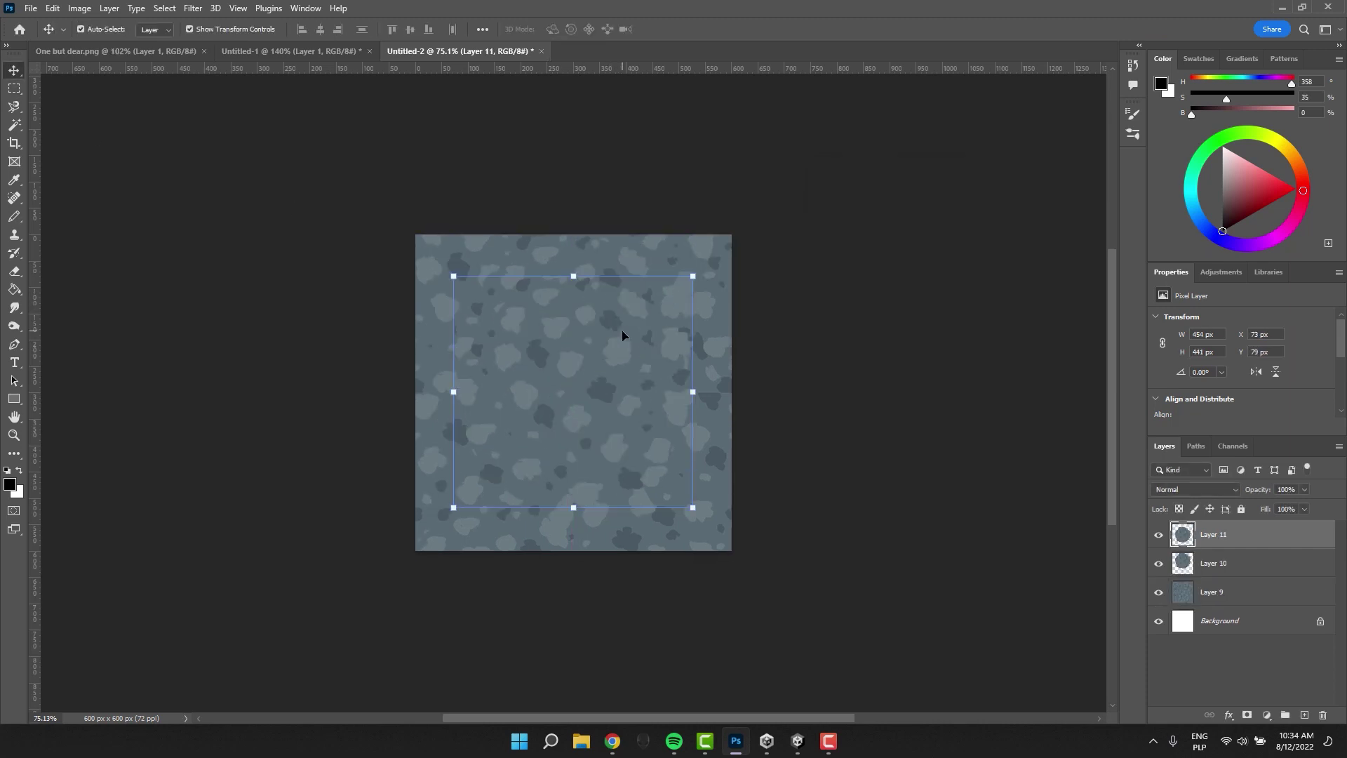
Cover the offset seams inside the canvas with moved and rotated copies of the rock texture blob.
{"action": "left_click_drag", "start_coordinate": [567, 365], "coordinate": [607, 406]}
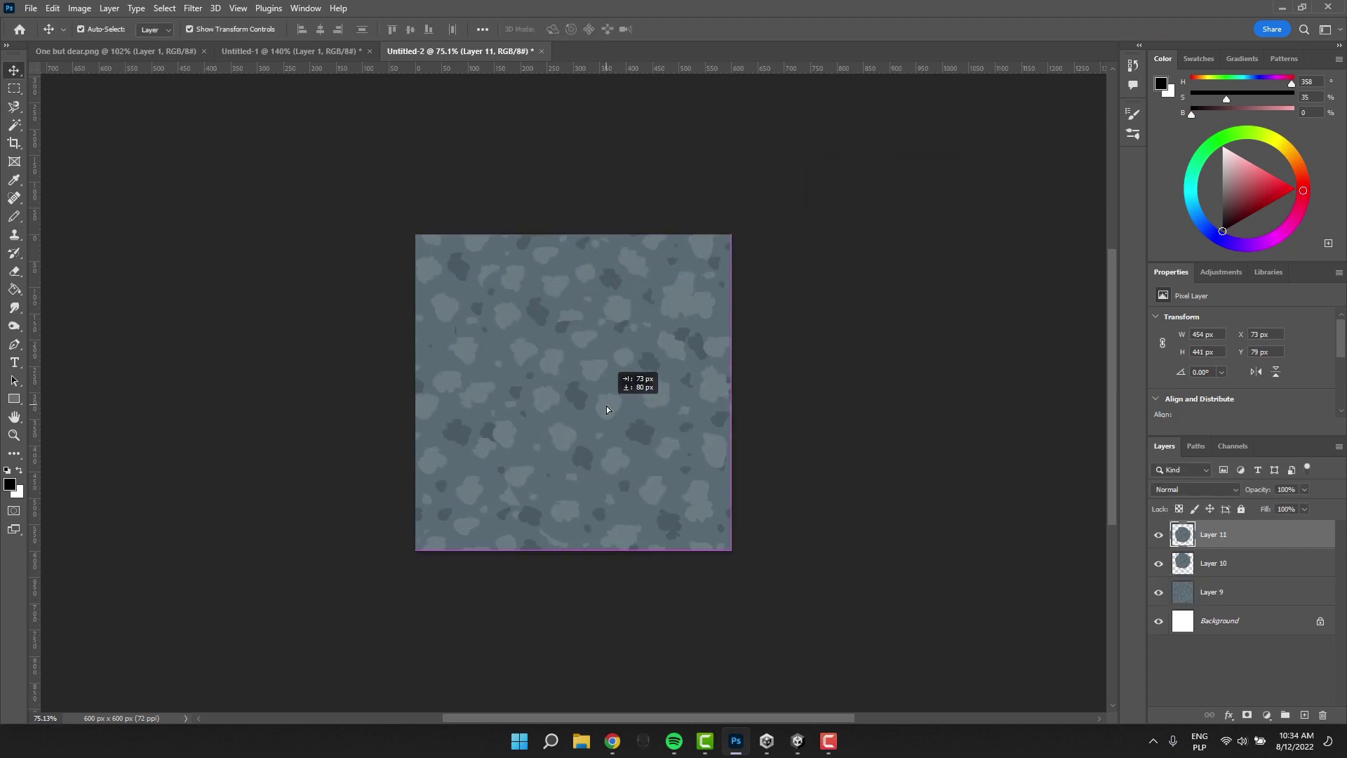
{"action": "left_click_drag", "start_coordinate": [474, 313], "coordinate": [519, 278]}
{"action": "key", "text": "Return"}
{"action": "key", "text": "ctrl+v"}
{"action": "left_click_drag", "start_coordinate": [630, 407], "coordinate": [592, 407]}
{"action": "left_click", "coordinate": [264, 463]}
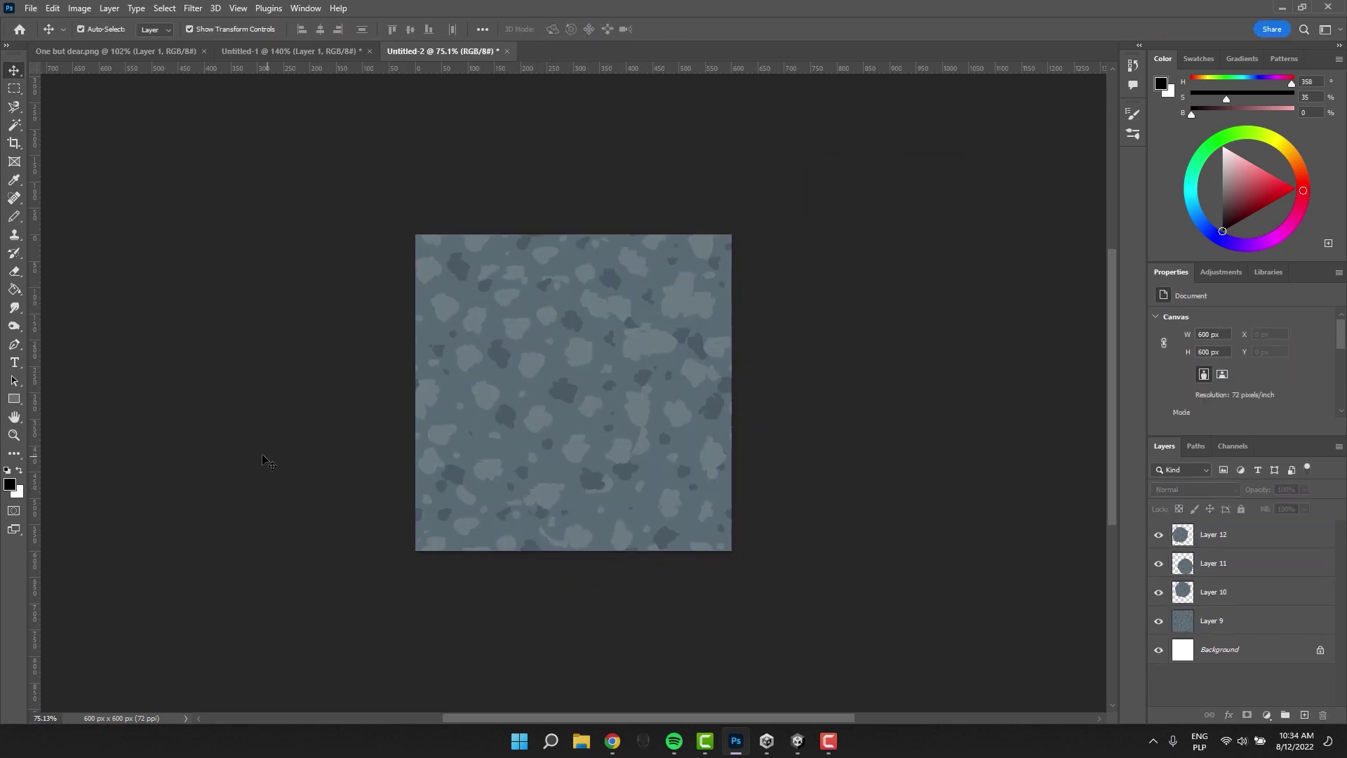
{"action": "scroll", "coordinate": [256, 430], "scroll_direction": "down", "scroll_amount": 2, "text": "alt"}
{"action": "scroll", "coordinate": [256, 429], "scroll_direction": "up", "scroll_amount": 5, "text": "alt"}
Merge the seam-covering copies with the offset texture, Layer 9 through Layer 12, into one layer.
{"action": "left_click", "coordinate": [1225, 535]}
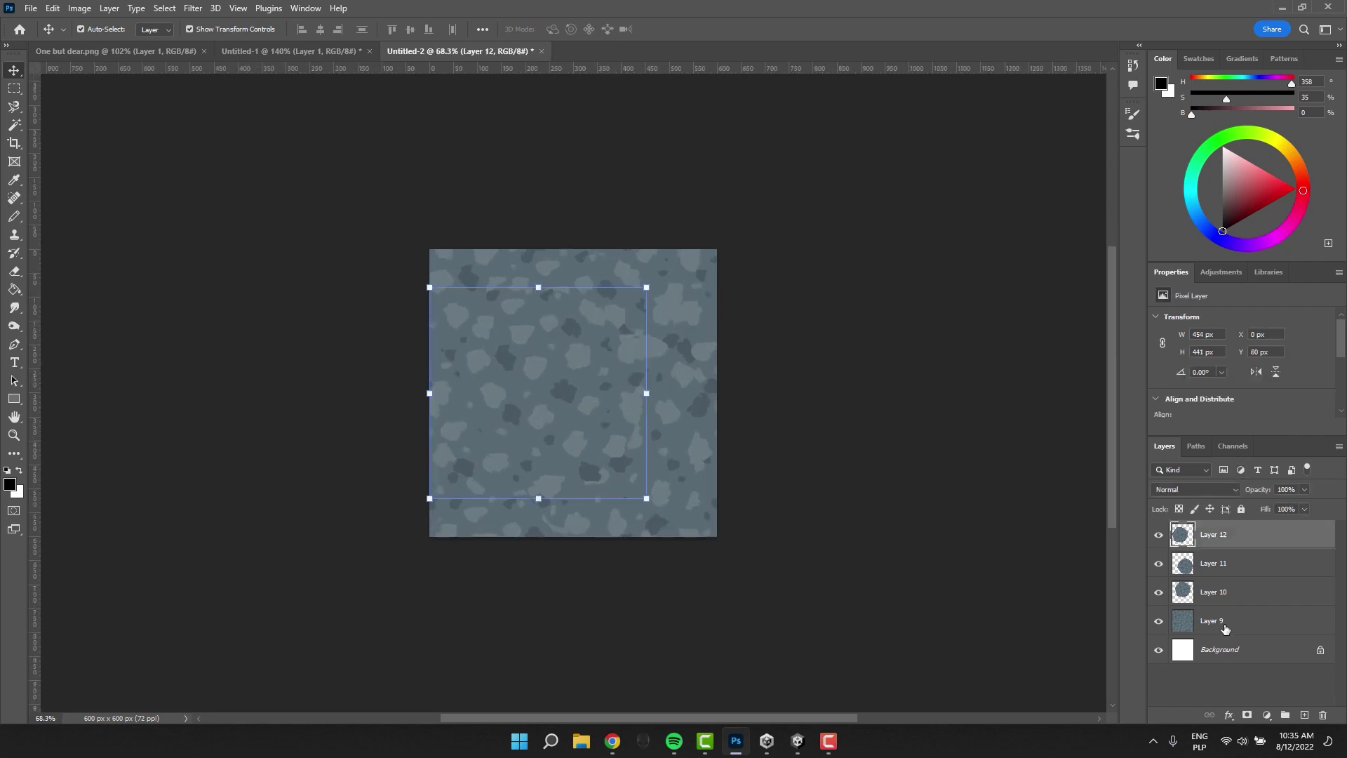
{"action": "left_click", "coordinate": [1224, 624], "text": "shift"}
{"action": "key", "text": "ctrl+e"}
Export the merged seamless texture as a PNG named Tilebase in the TilemapTrick folder.
{"action": "left_click", "coordinate": [31, 7]}
{"action": "mouse_move", "coordinate": [68, 226]}
{"action": "left_click", "coordinate": [238, 226]}
{"action": "type", "text": "Tileb"}
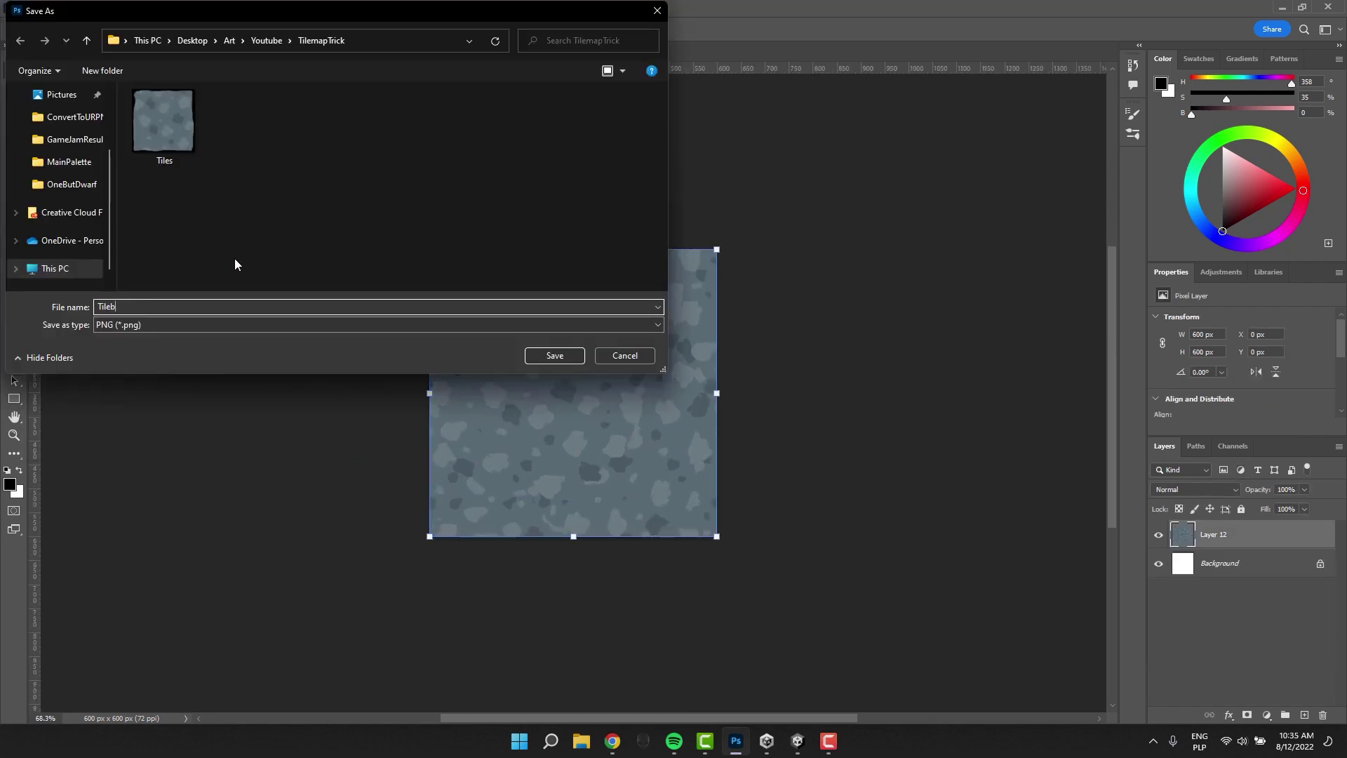
{"action": "key", "text": "Return"}
Switch to Unity and import the exported Tilebase image into the Sprites folder.
{"action": "left_click", "coordinate": [798, 741]}
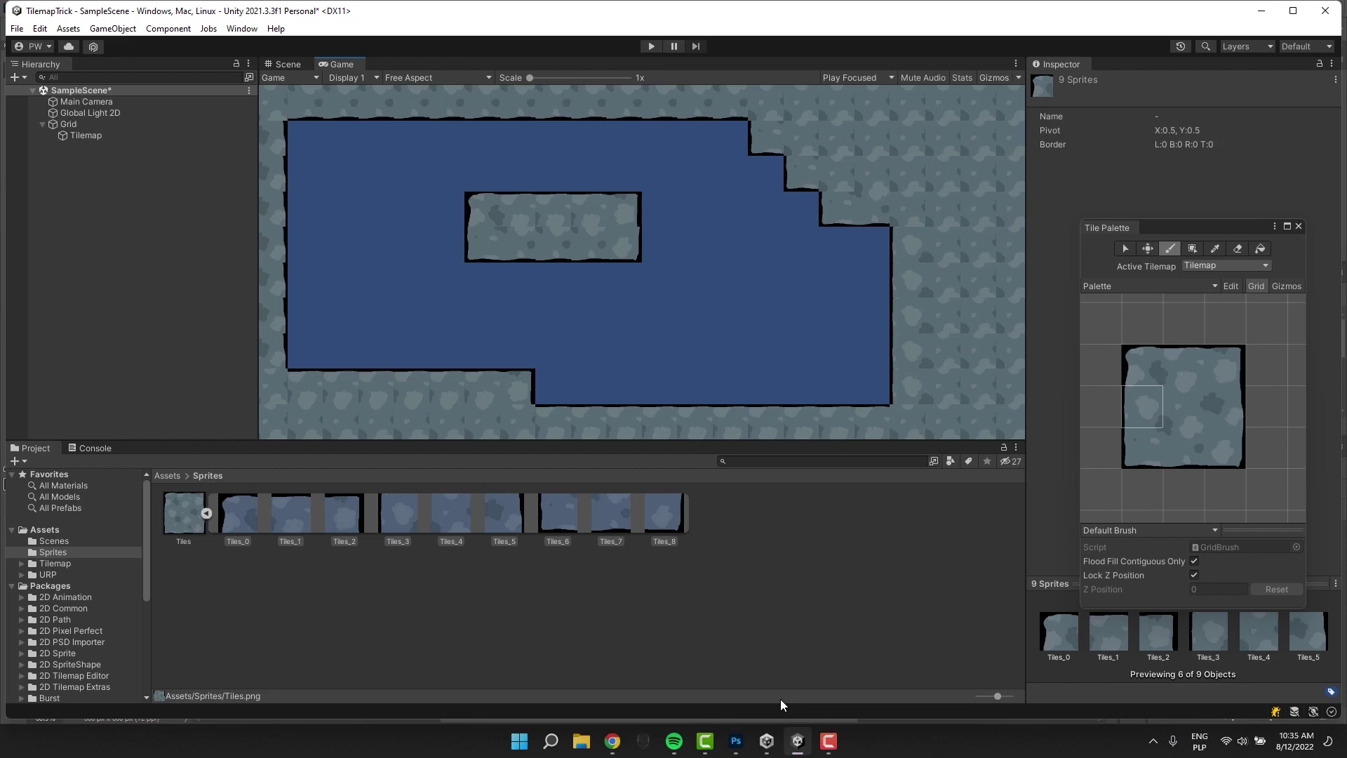
{"action": "right_click", "coordinate": [230, 614]}
{"action": "left_click", "coordinate": [265, 385]}
{"action": "double_click", "coordinate": [183, 160]}
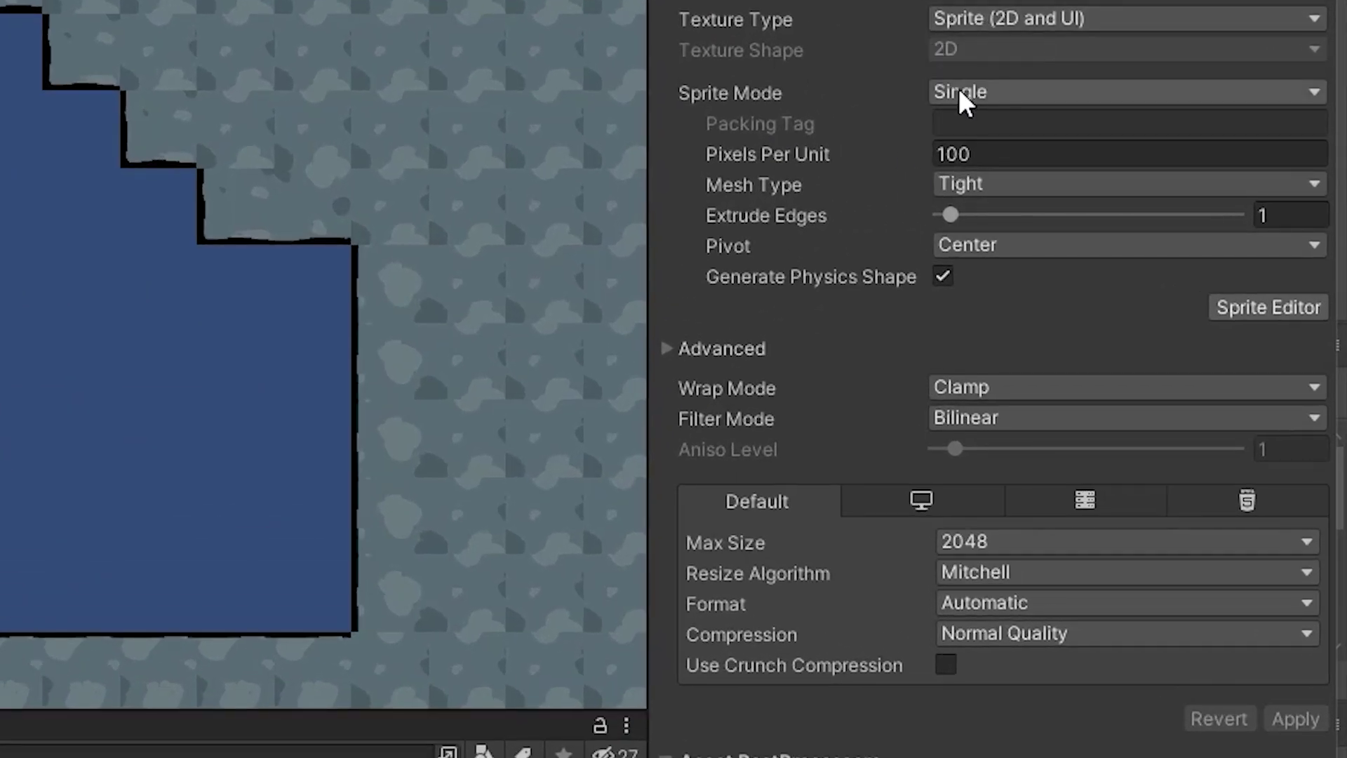
Set the Tilebase texture's Wrap Mode to Repeat and apply the import settings.
{"action": "left_click", "coordinate": [1123, 388]}
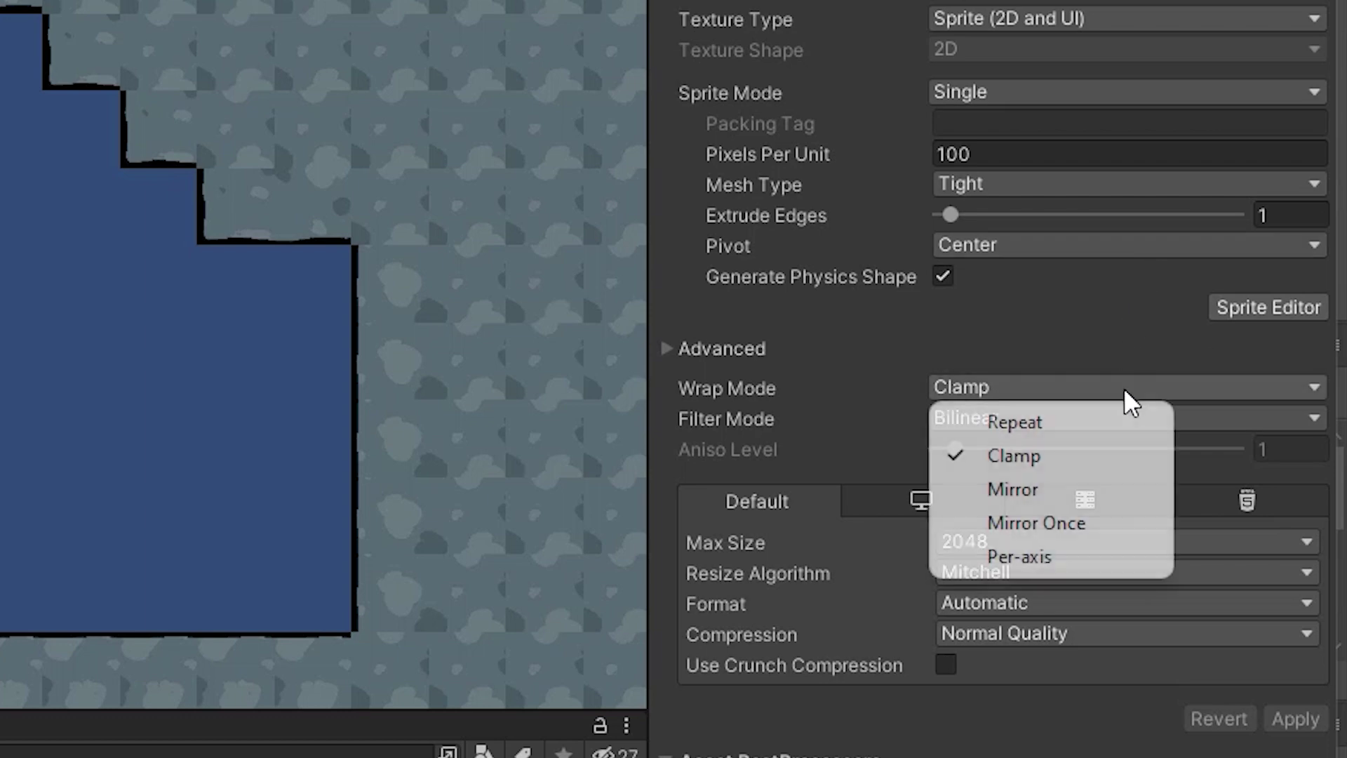
{"action": "left_click", "coordinate": [1054, 421]}
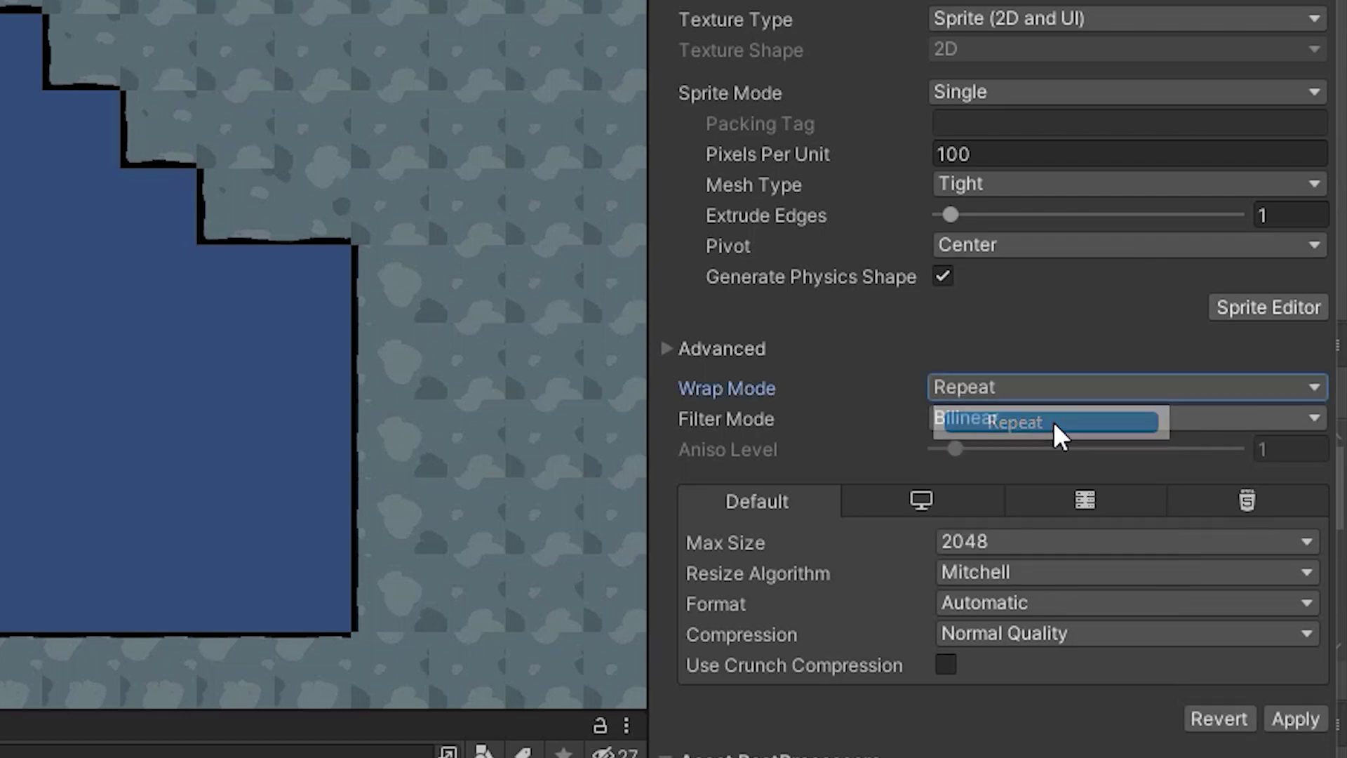
{"action": "left_click", "coordinate": [1291, 717]}
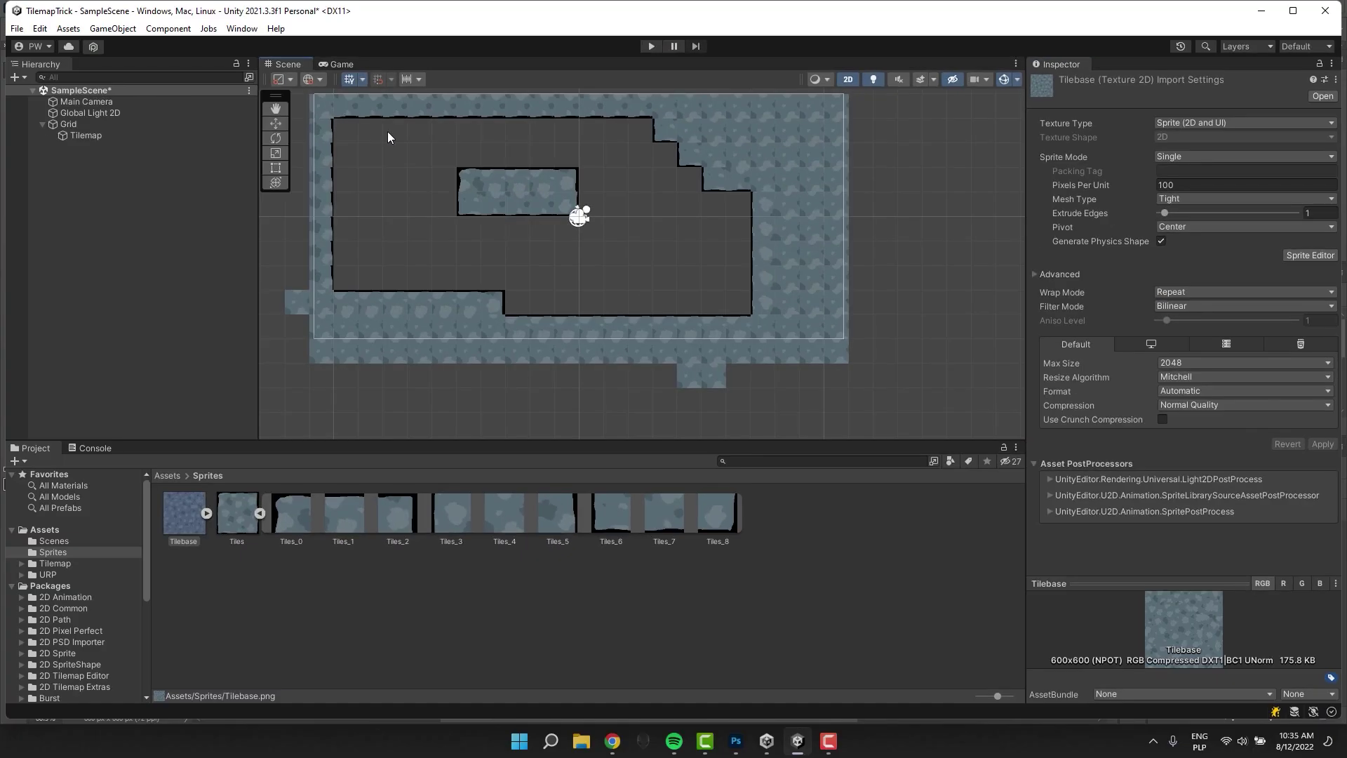
Create a URP Sprite Lit Shader Graph named TilemapBase in the Assets folder.
{"action": "middle_click_drag", "start_coordinate": [390, 137], "coordinate": [442, 169]}
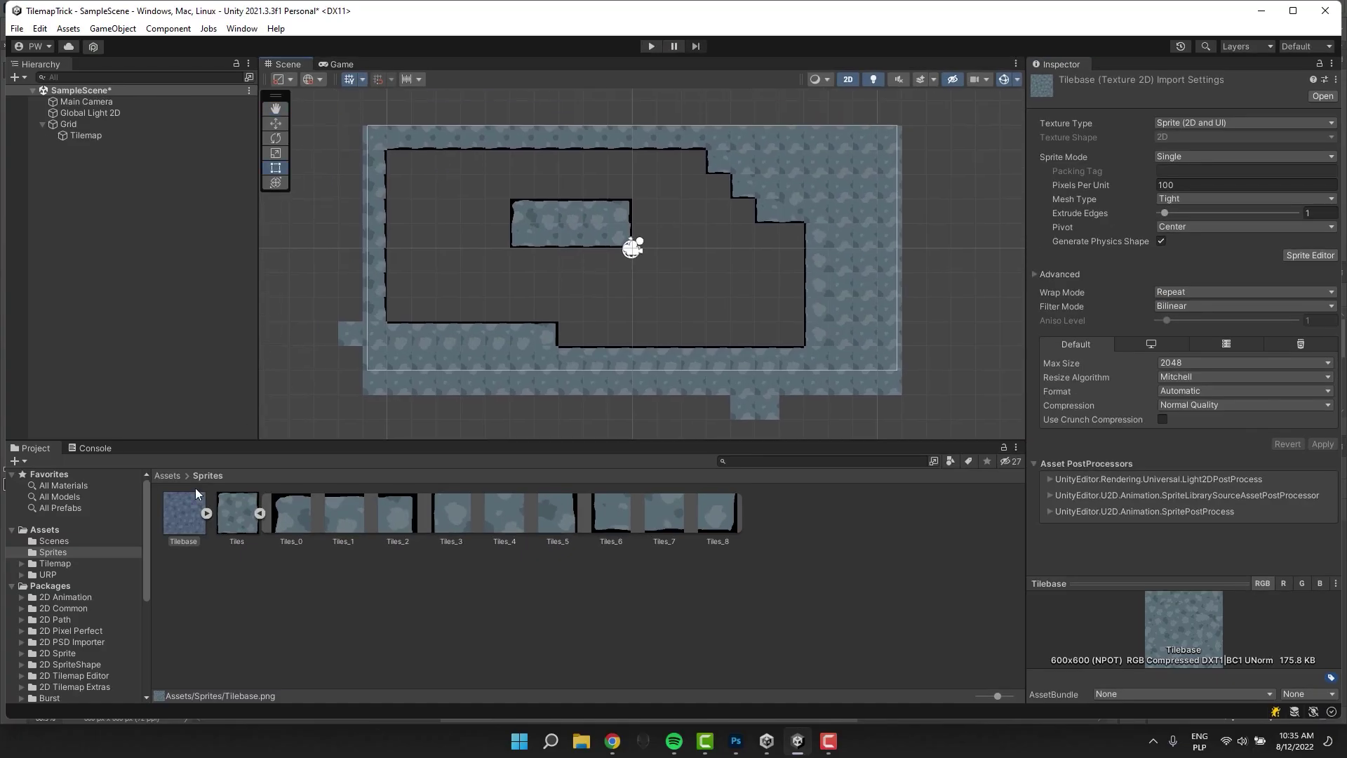
{"action": "left_click", "coordinate": [167, 475]}
{"action": "right_click", "coordinate": [422, 560]}
{"action": "mouse_move", "coordinate": [463, 194]}
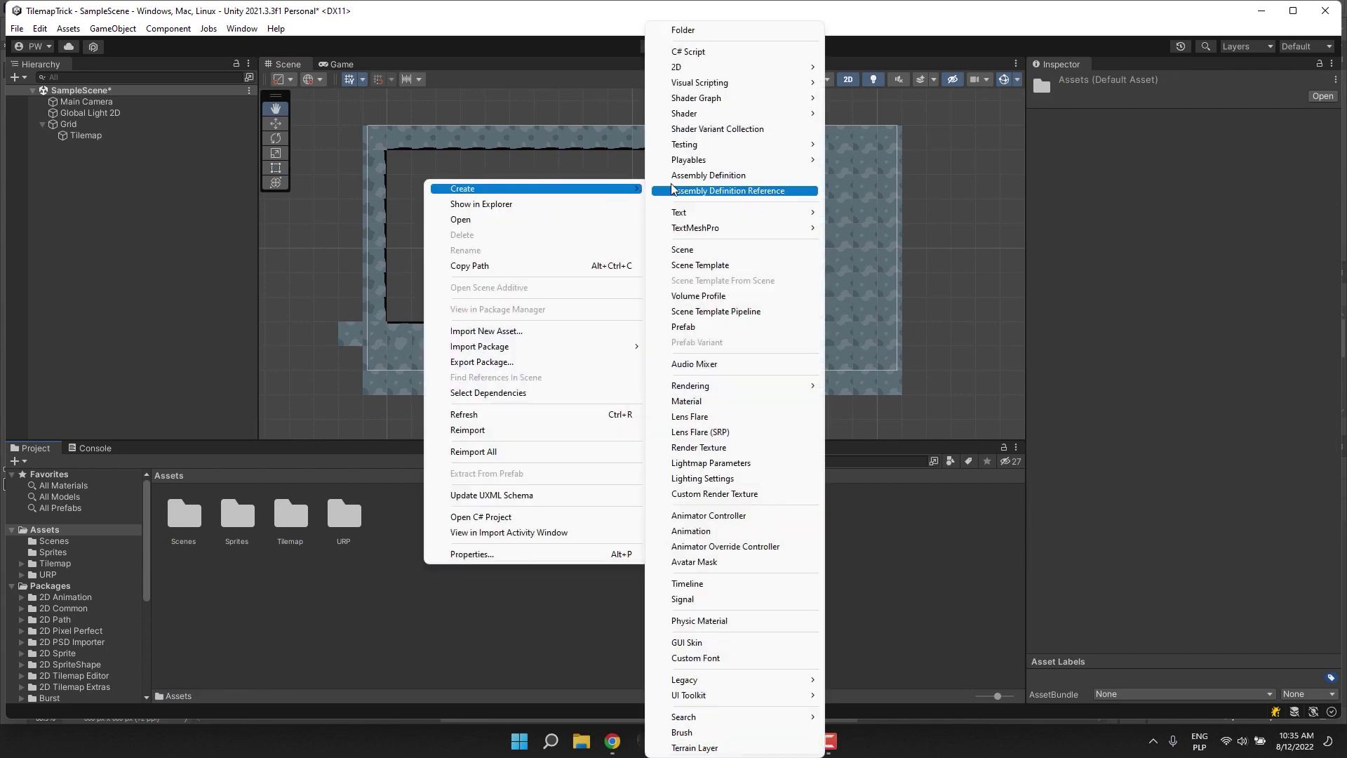
{"action": "mouse_move", "coordinate": [702, 99]}
{"action": "mouse_move", "coordinate": [906, 103]}
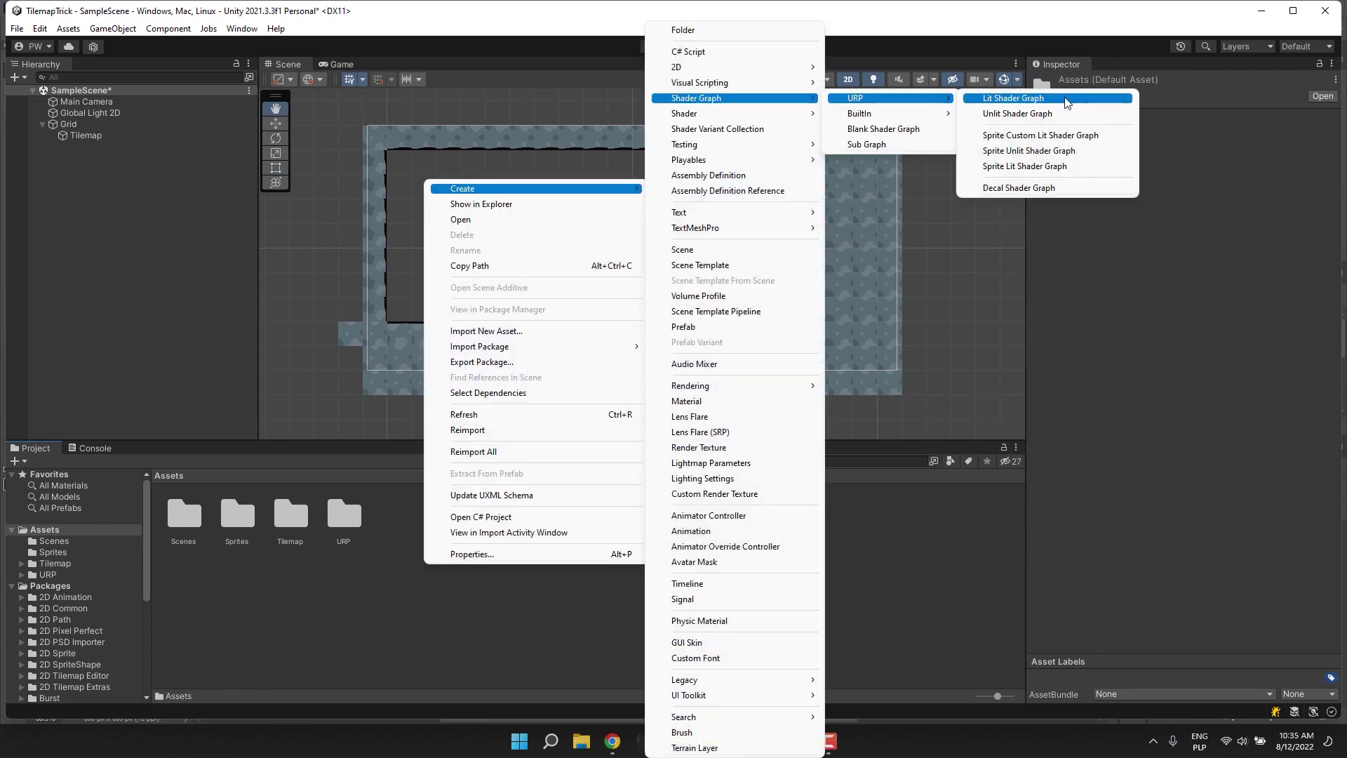
{"action": "left_click", "coordinate": [1077, 168]}
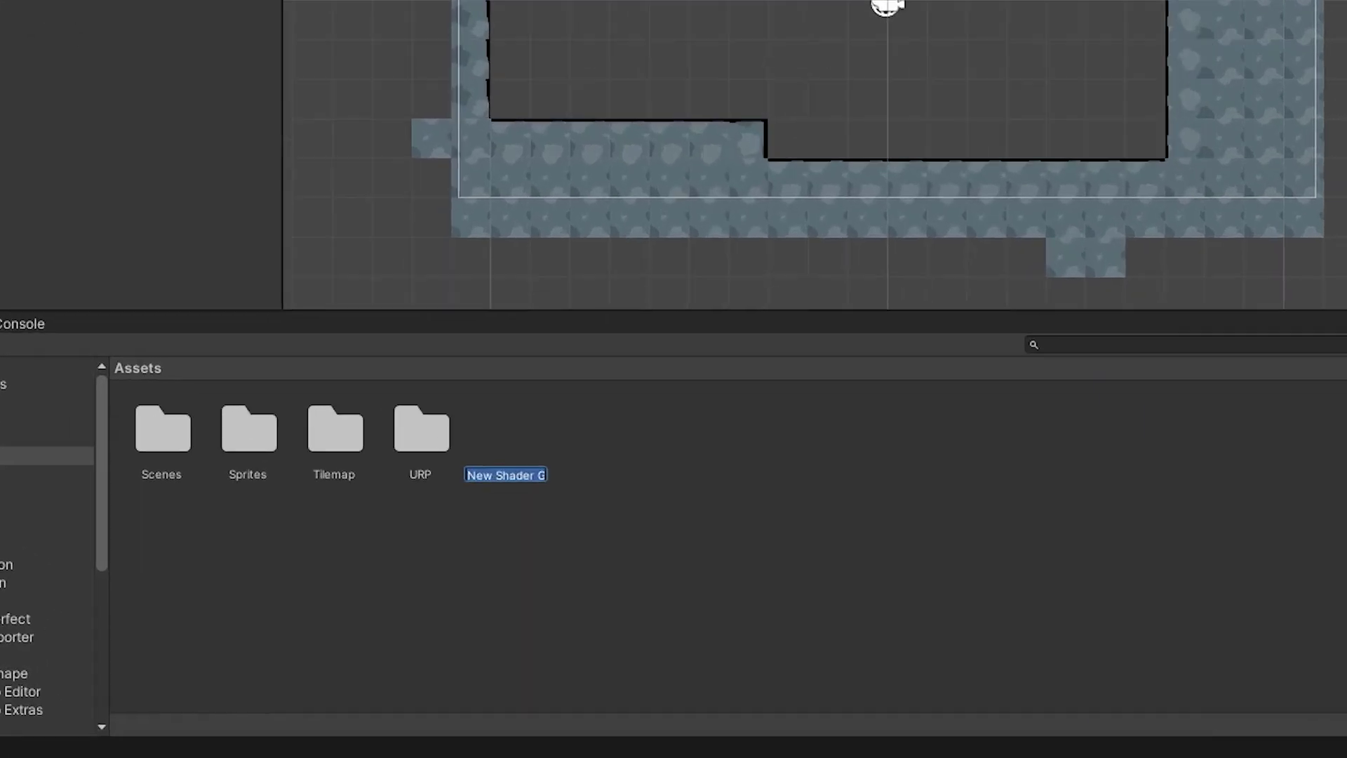
{"action": "type", "text": "TilemapB"}
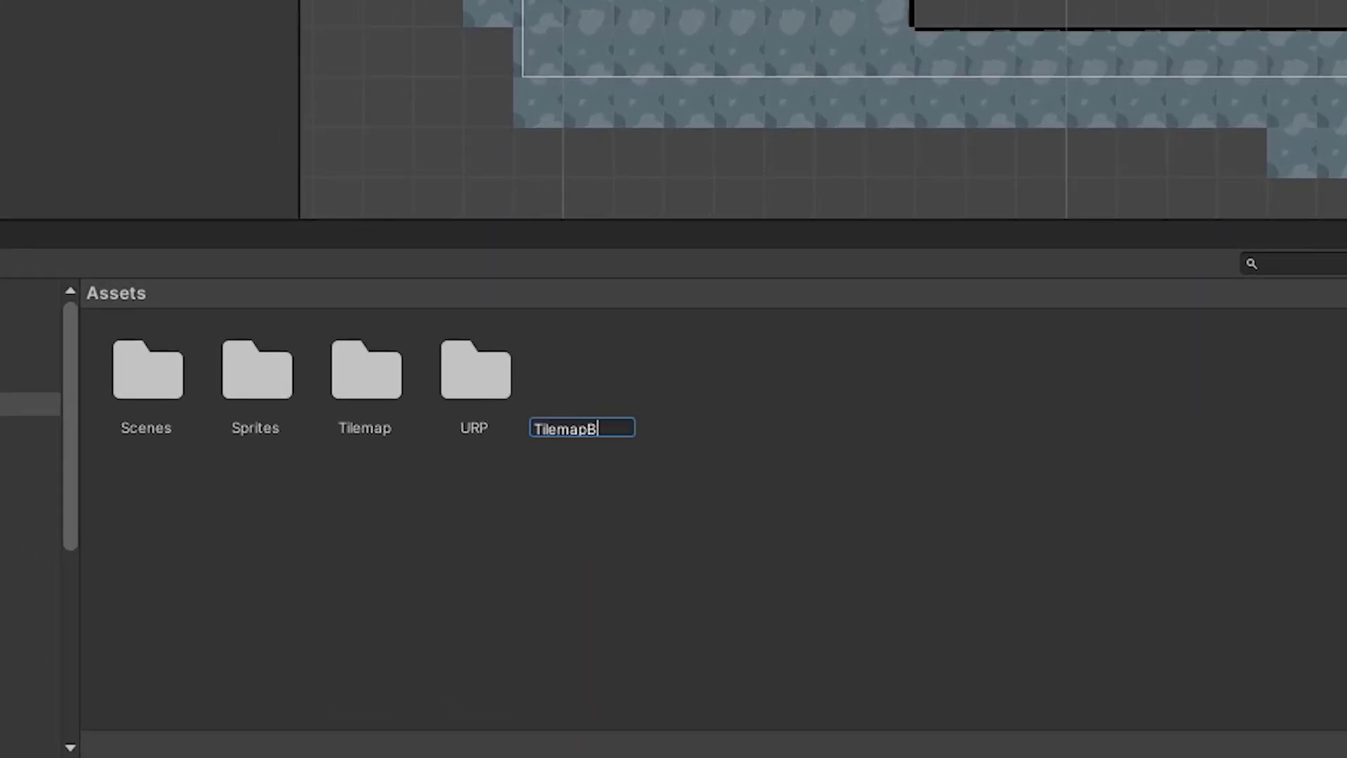
{"action": "type", "text": "ase"}
{"action": "key", "text": "Return"}
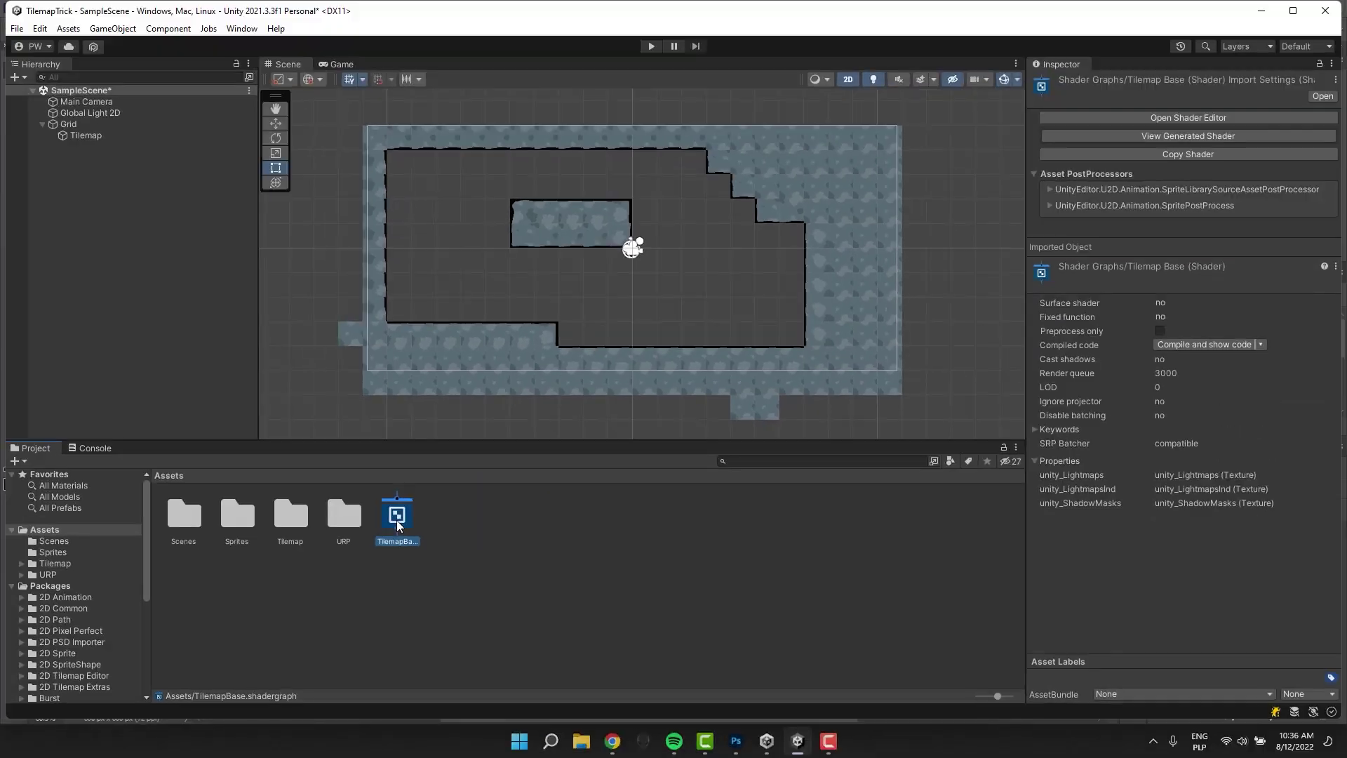
Open the TilemapBase shader graph and add a Texture 2D property named BaseTexture.
{"action": "double_click", "coordinate": [397, 520]}
{"action": "left_click", "coordinate": [128, 66]}
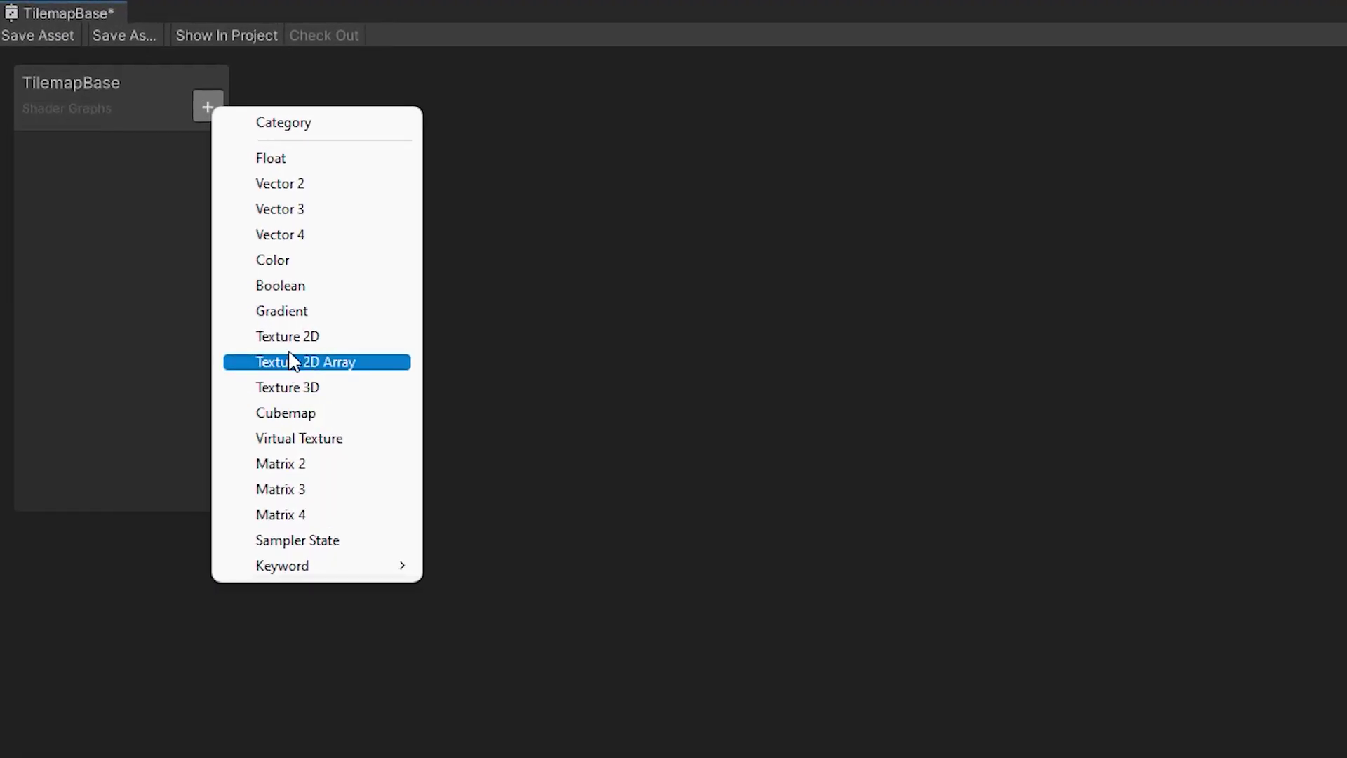
{"action": "left_click", "coordinate": [186, 206]}
{"action": "type", "text": "BaseTexture"}
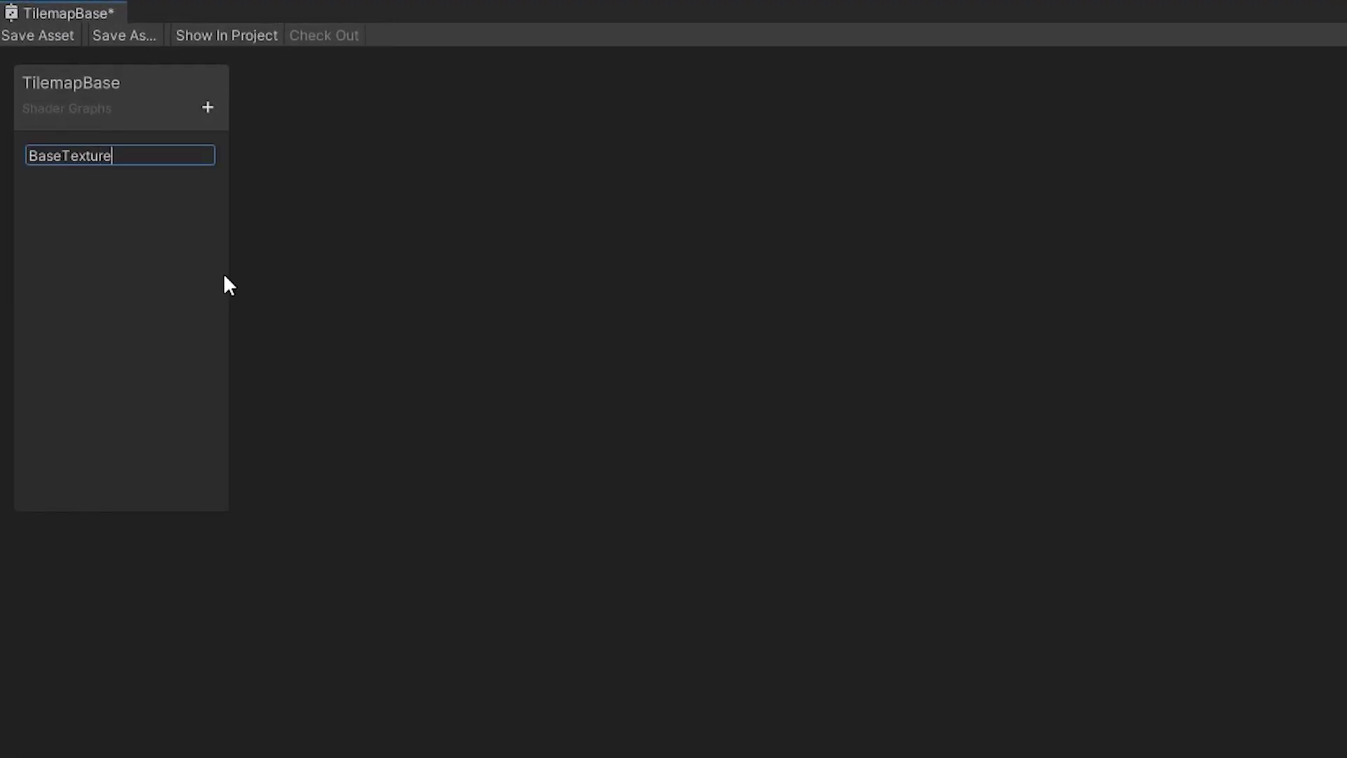
{"action": "key", "text": "Return"}
Add a Sample Texture 2D node and feed the BaseTexture property into its Texture input.
{"action": "key", "text": "space"}
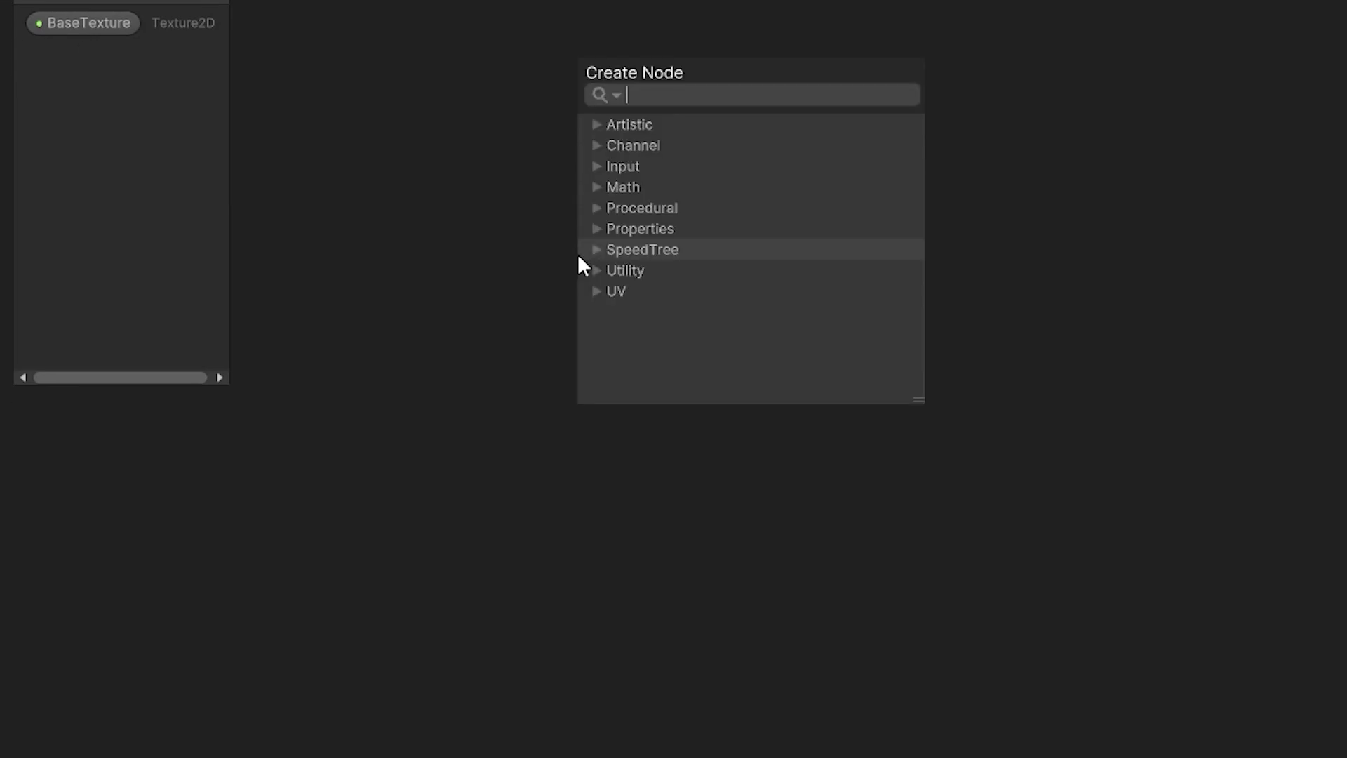
{"action": "type", "text": "Texture"}
{"action": "left_click", "coordinate": [666, 217]}
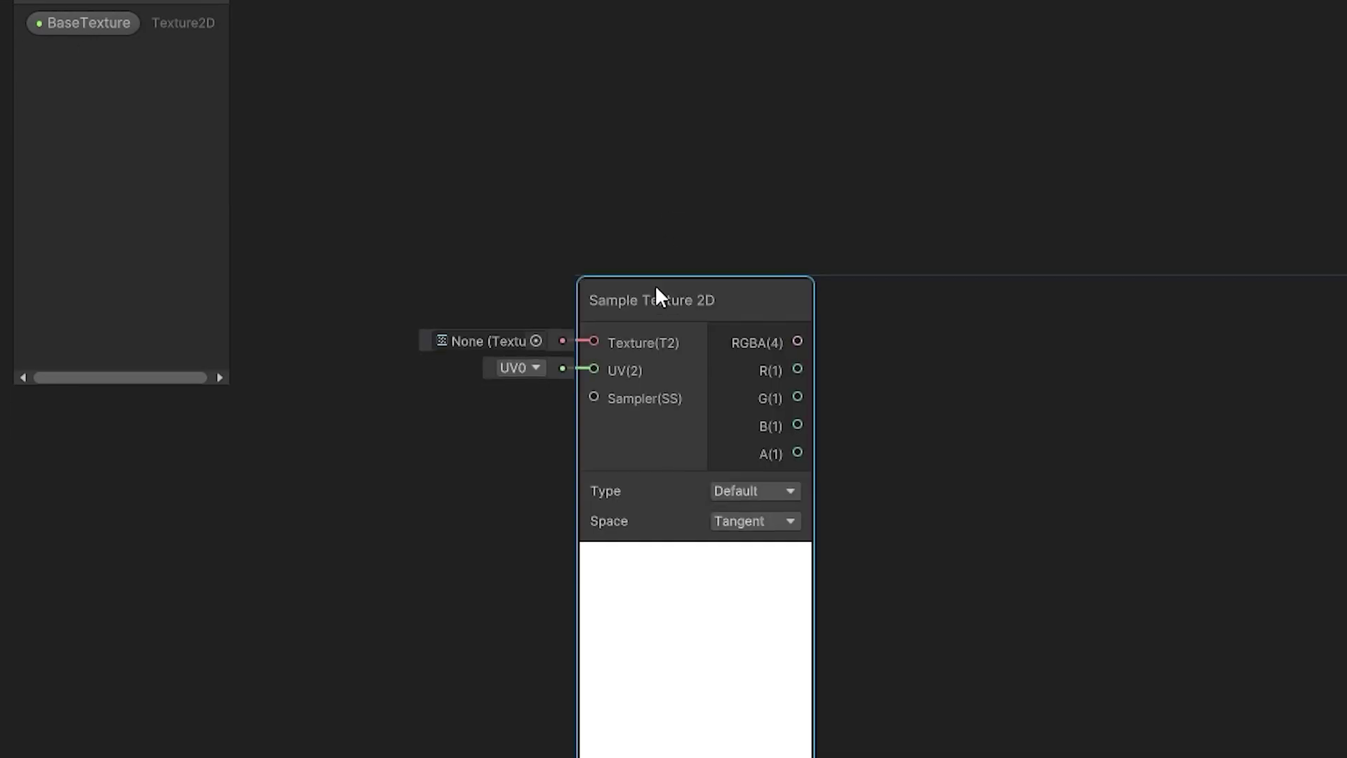
{"action": "left_click_drag", "start_coordinate": [79, 25], "coordinate": [456, 270]}
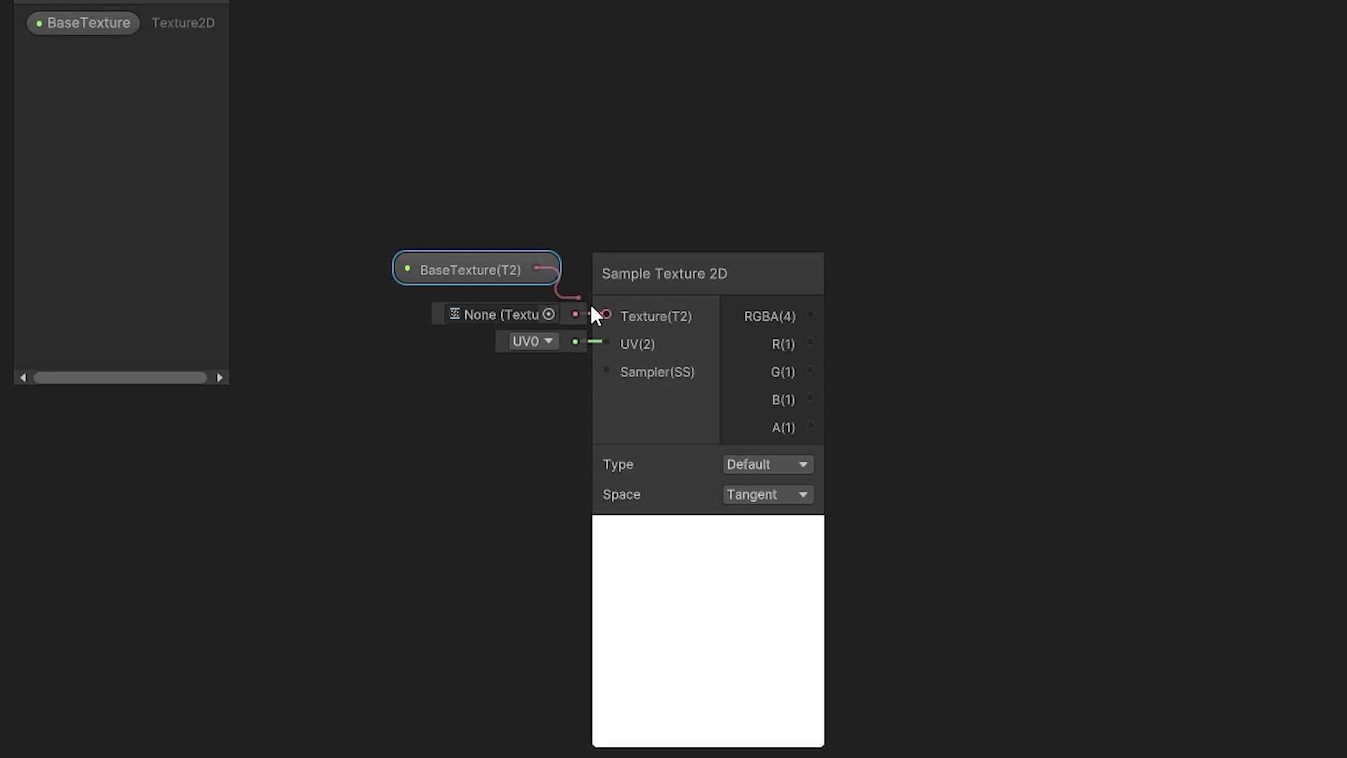
{"action": "left_click_drag", "start_coordinate": [590, 306], "coordinate": [604, 315]}
Set the BaseTexture property's default texture to Tilebase.
{"action": "left_click", "coordinate": [100, 17]}
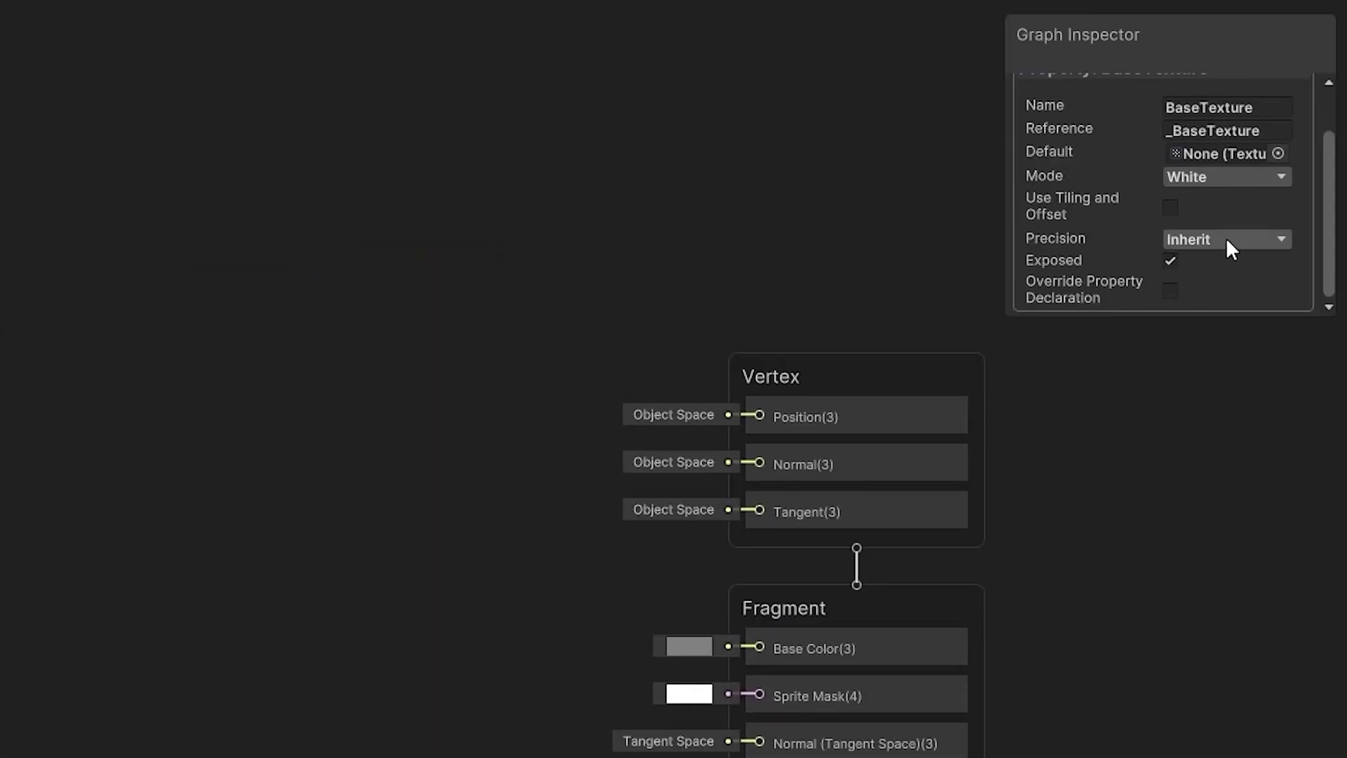
{"action": "left_click", "coordinate": [1278, 154]}
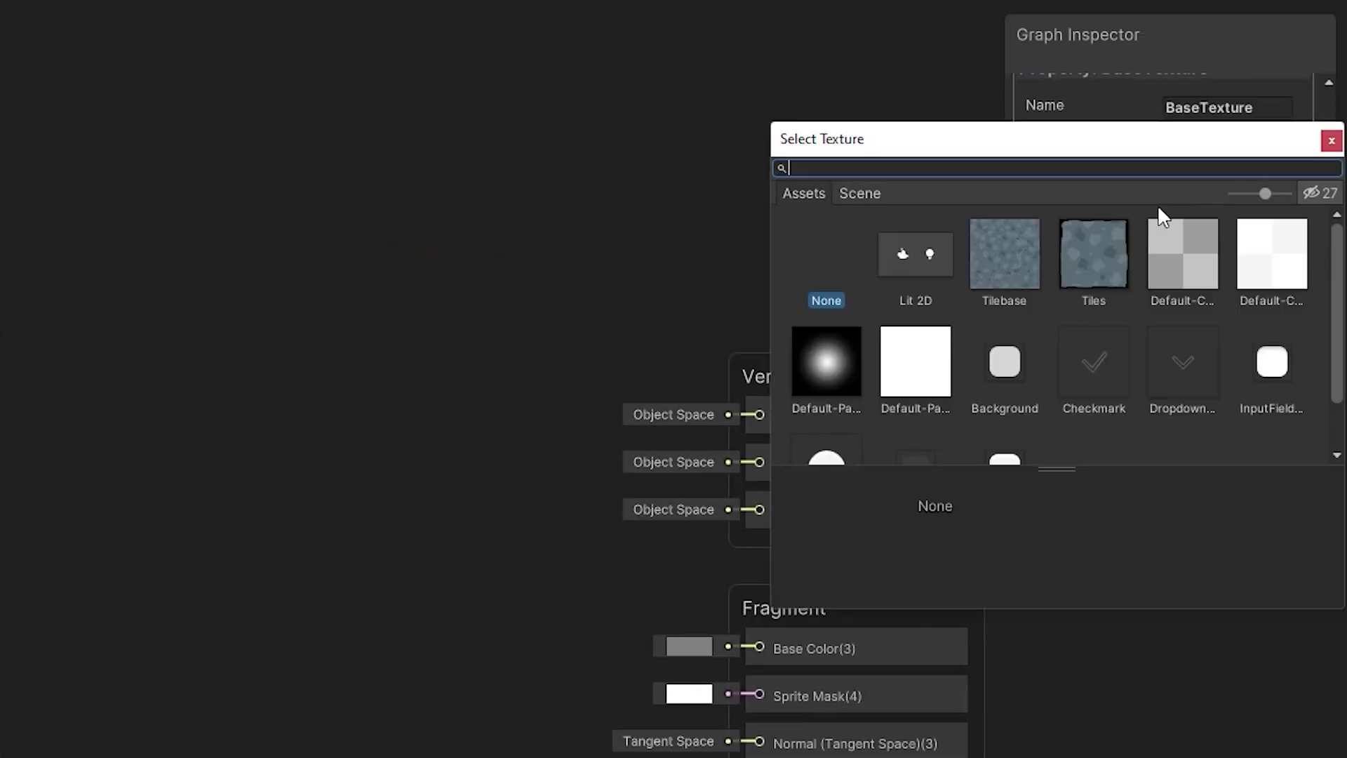
{"action": "double_click", "coordinate": [1007, 258]}
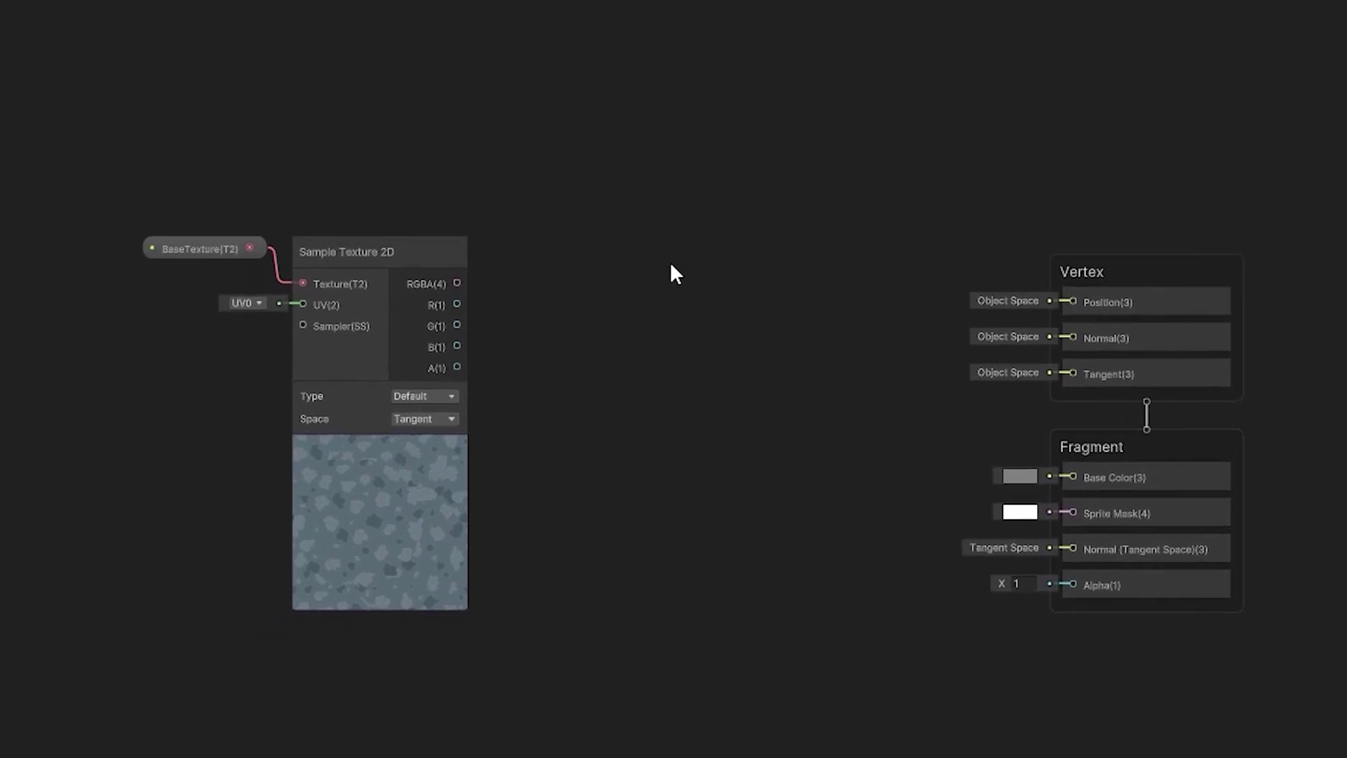
Shift the texture nodes toward the Vertex and Fragment blocks and place a World-space Position node ahead of them.
{"action": "scroll", "coordinate": [660, 223], "scroll_direction": "up", "scroll_amount": 1}
{"action": "middle_click_drag", "start_coordinate": [661, 223], "coordinate": [896, 220]}
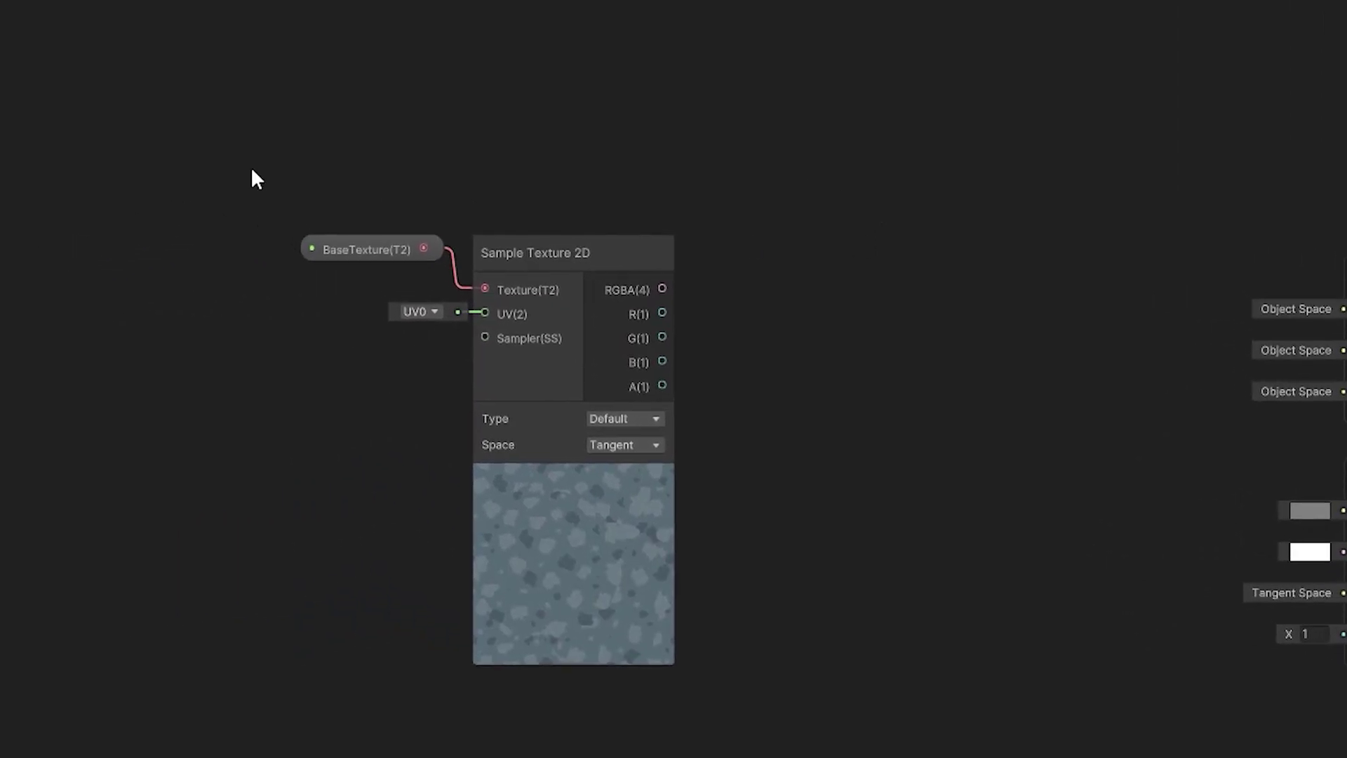
{"action": "left_click_drag", "start_coordinate": [252, 171], "coordinate": [855, 286]}
{"action": "left_click", "coordinate": [794, 106]}
{"action": "key", "text": "space"}
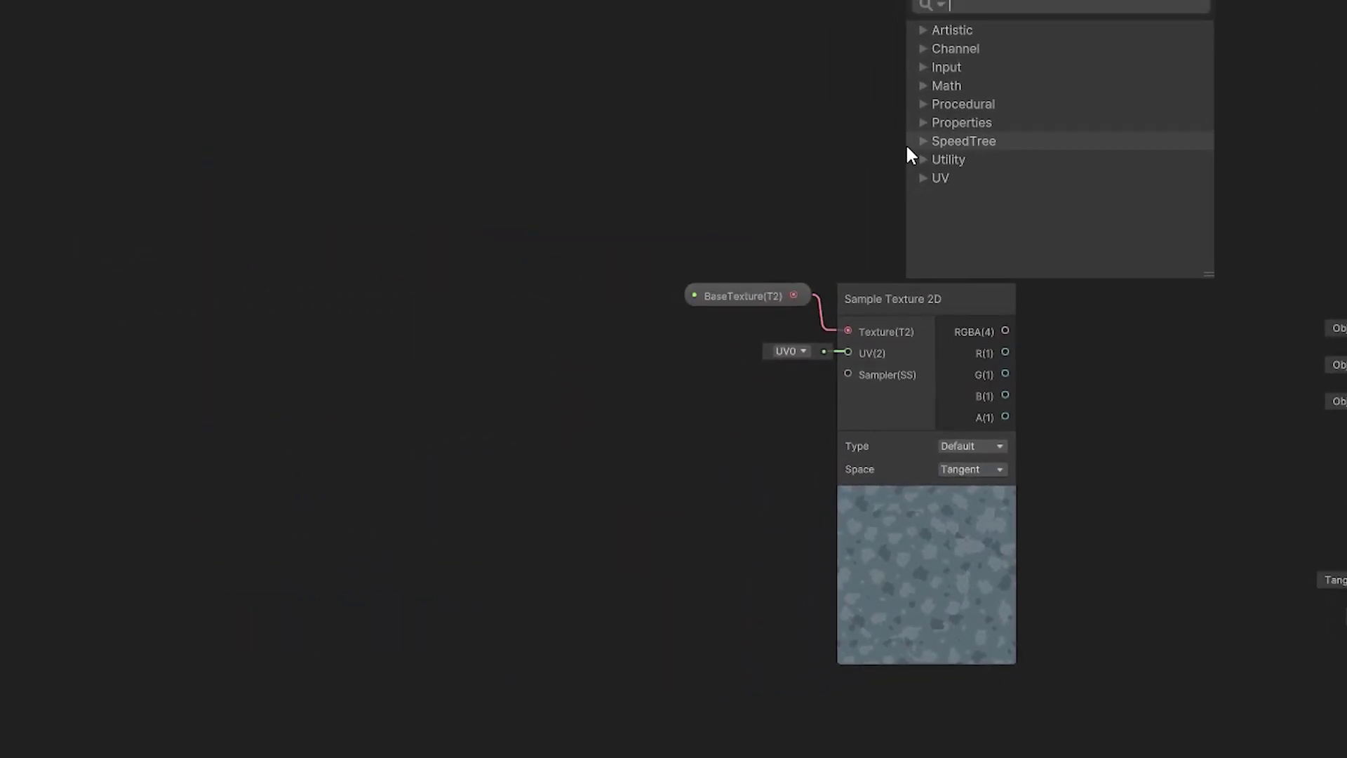
{"action": "type", "text": "posi"}
{"action": "double_click", "coordinate": [1081, 112]}
{"action": "left_click_drag", "start_coordinate": [1069, 215], "coordinate": [429, 439]}
Add a Tiling And Offset node between the Position and Sample Texture 2D nodes.
{"action": "key", "text": "space"}
{"action": "type", "text": "Til"}
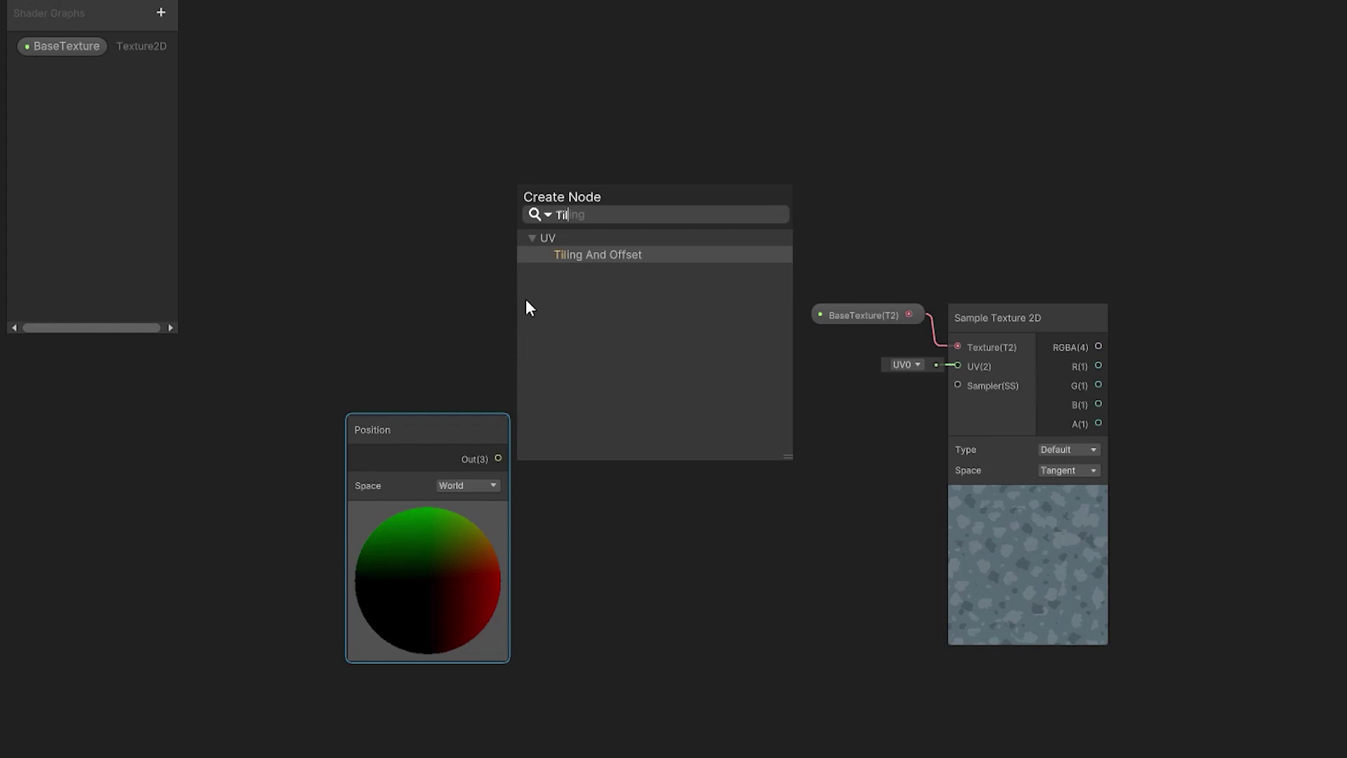
{"action": "left_click", "coordinate": [565, 256]}
{"action": "left_click_drag", "start_coordinate": [641, 383], "coordinate": [794, 383]}
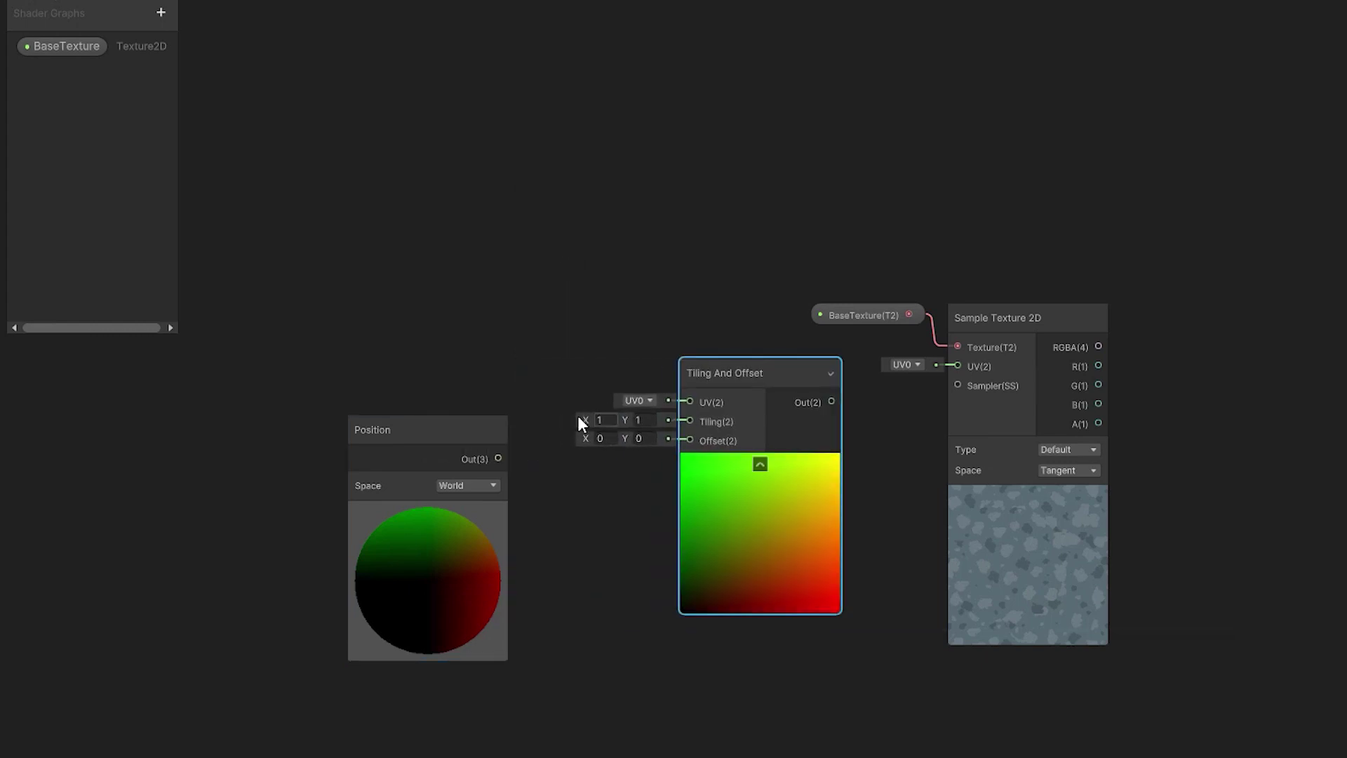
Connect the Position output to Tiling And Offset's UV, and that node's output to Sample Texture 2D's UV.
{"action": "left_click_drag", "start_coordinate": [436, 442], "coordinate": [688, 401]}
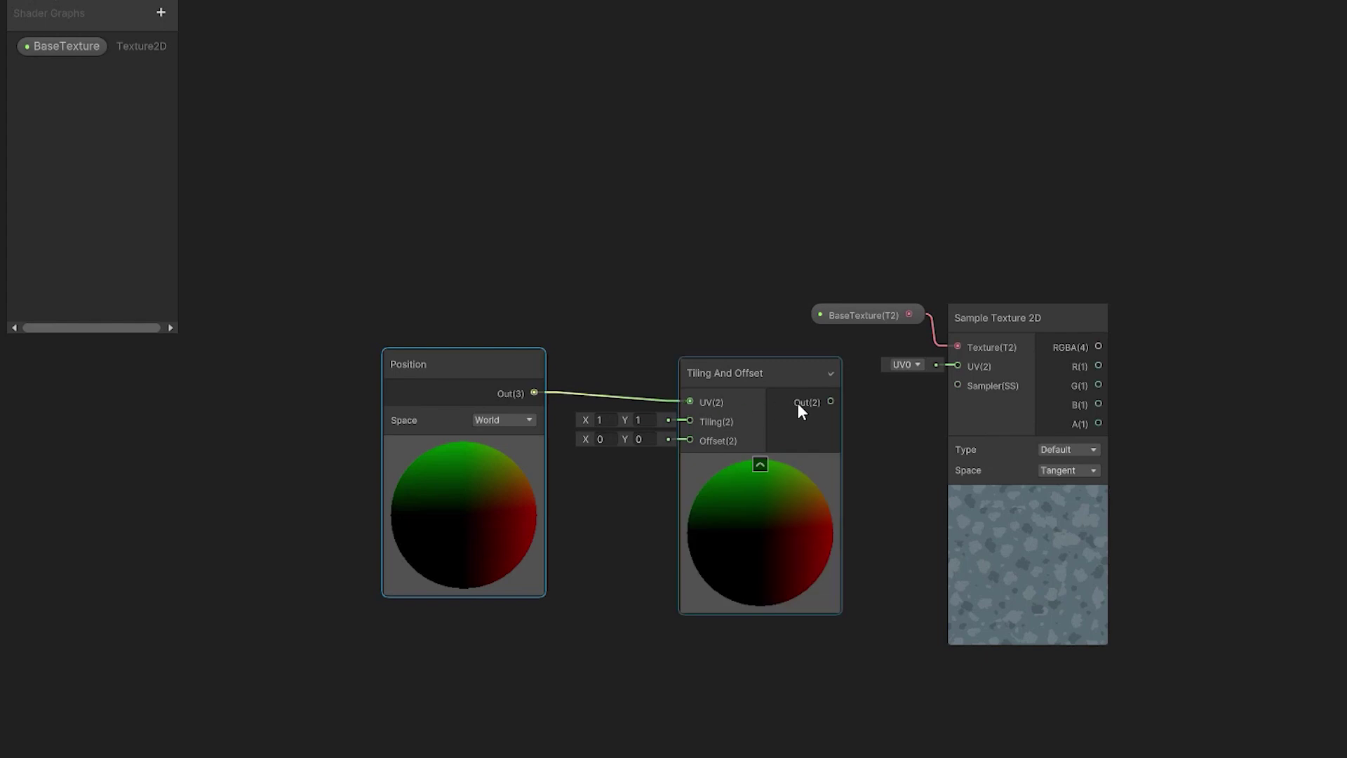
{"action": "left_click_drag", "start_coordinate": [832, 402], "coordinate": [866, 397]}
{"action": "left_click_drag", "start_coordinate": [957, 369], "coordinate": [958, 366]}
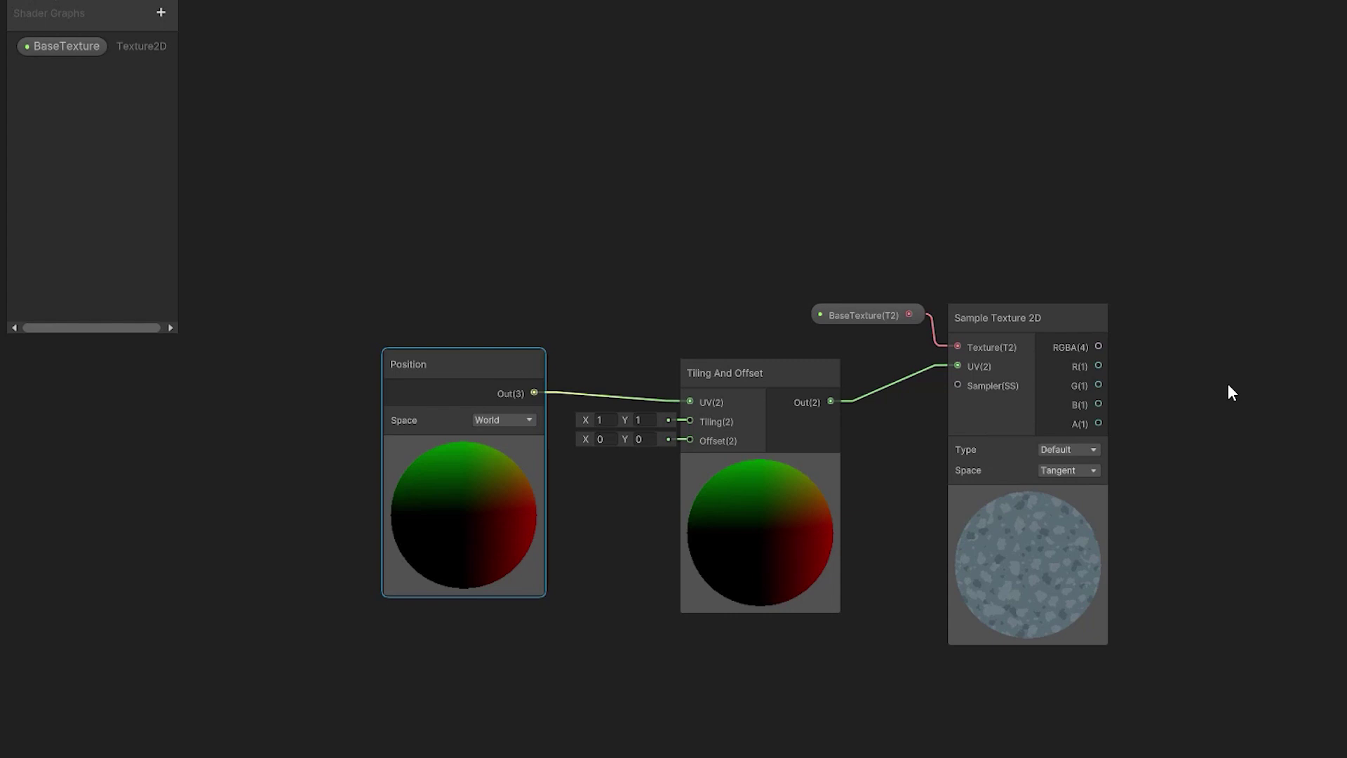
Connect Sample Texture 2D's RGBA output to the Fragment's Base Color, and save and close the TilemapBase graph.
{"action": "middle_click_drag", "start_coordinate": [1240, 382], "coordinate": [1010, 371]}
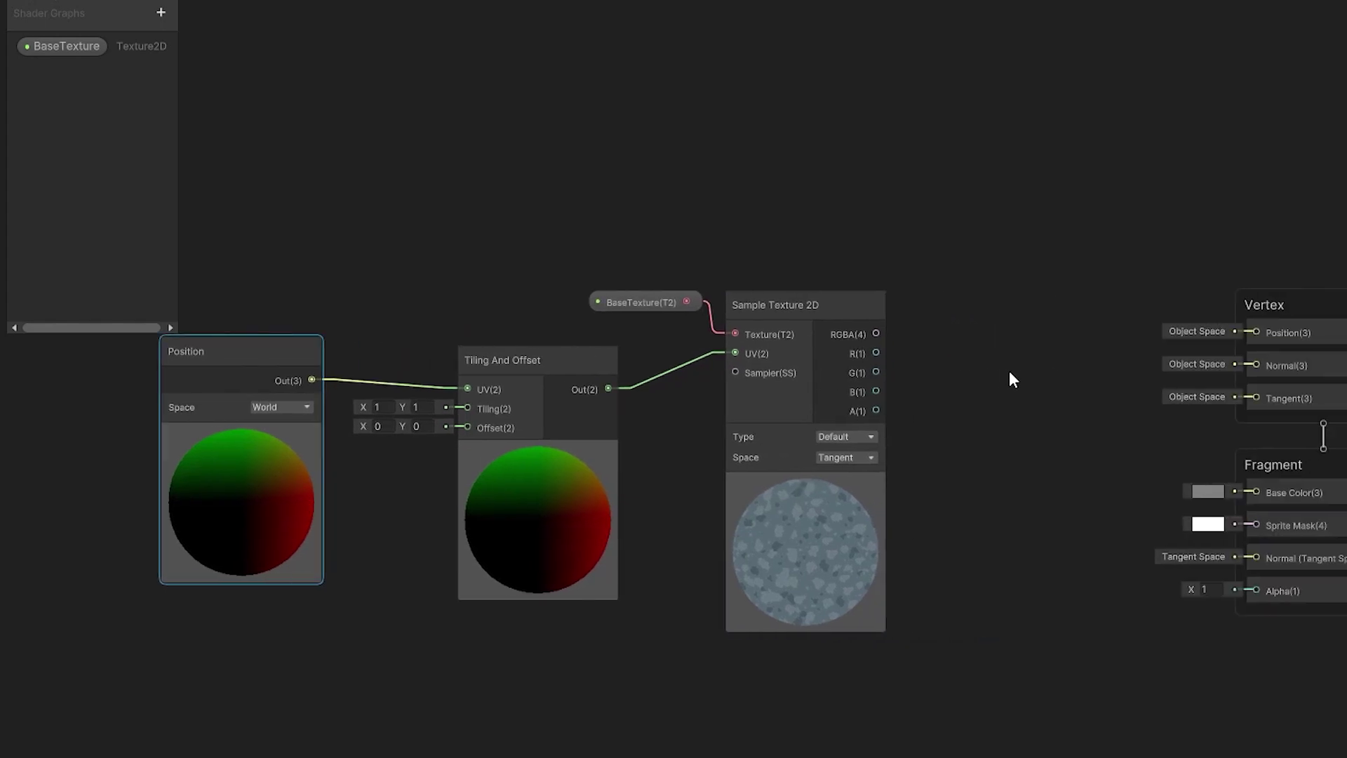
{"action": "left_click_drag", "start_coordinate": [727, 335], "coordinate": [1116, 493]}
{"action": "middle_click_drag", "start_coordinate": [880, 495], "coordinate": [1011, 526]}
{"action": "left_click_drag", "start_coordinate": [210, 334], "coordinate": [826, 572]}
{"action": "left_click_drag", "start_coordinate": [775, 339], "coordinate": [980, 350]}
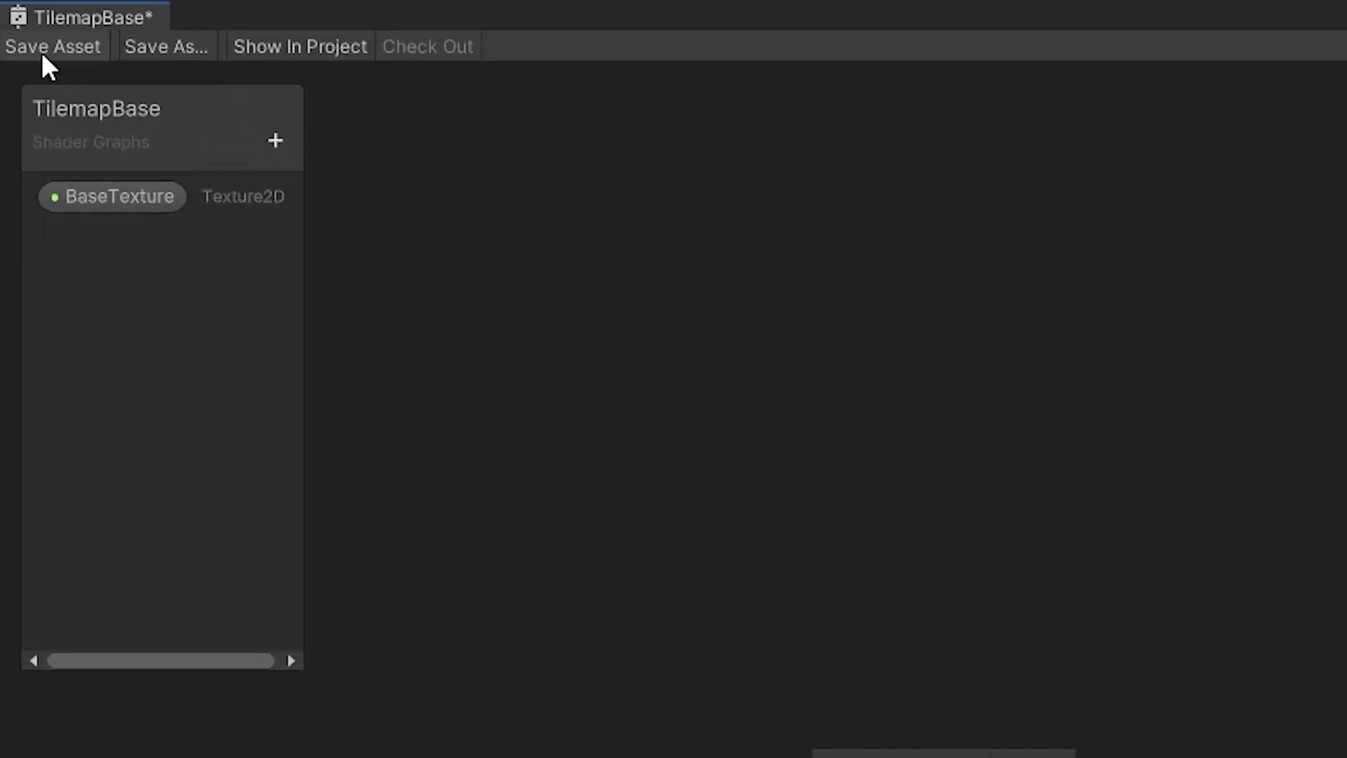
{"action": "left_click", "coordinate": [40, 49]}
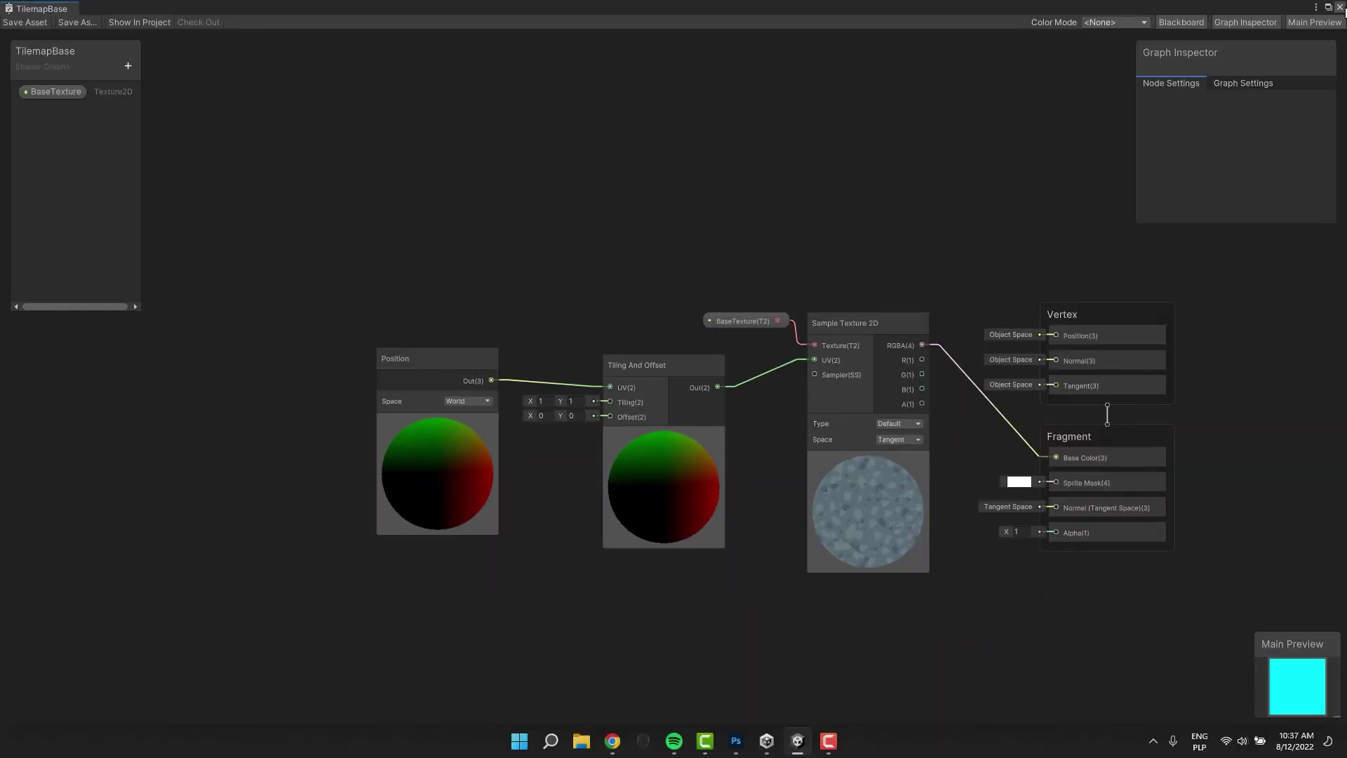
{"action": "left_click", "coordinate": [1335, 7]}
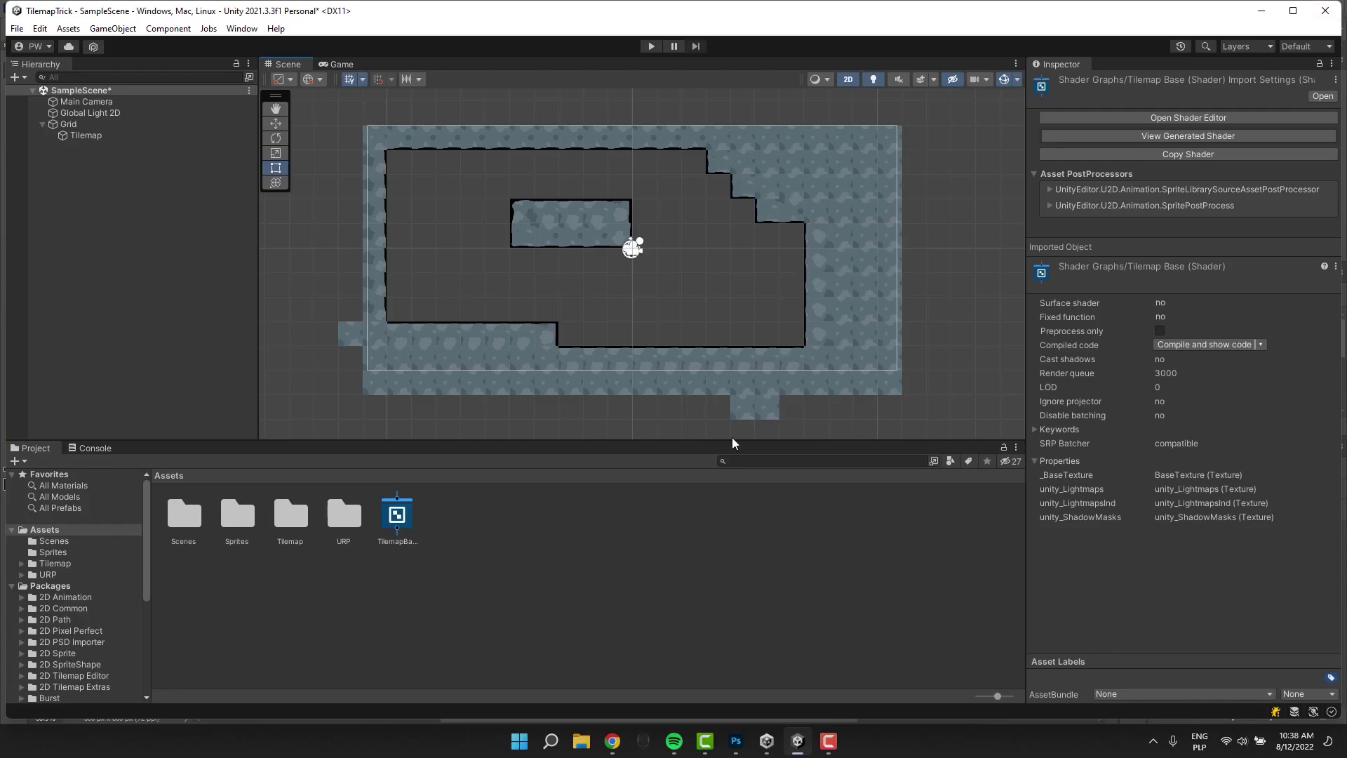
Create a new material named CaveWalls in the Assets folder.
{"action": "right_click", "coordinate": [506, 576]}
{"action": "mouse_move", "coordinate": [539, 198]}
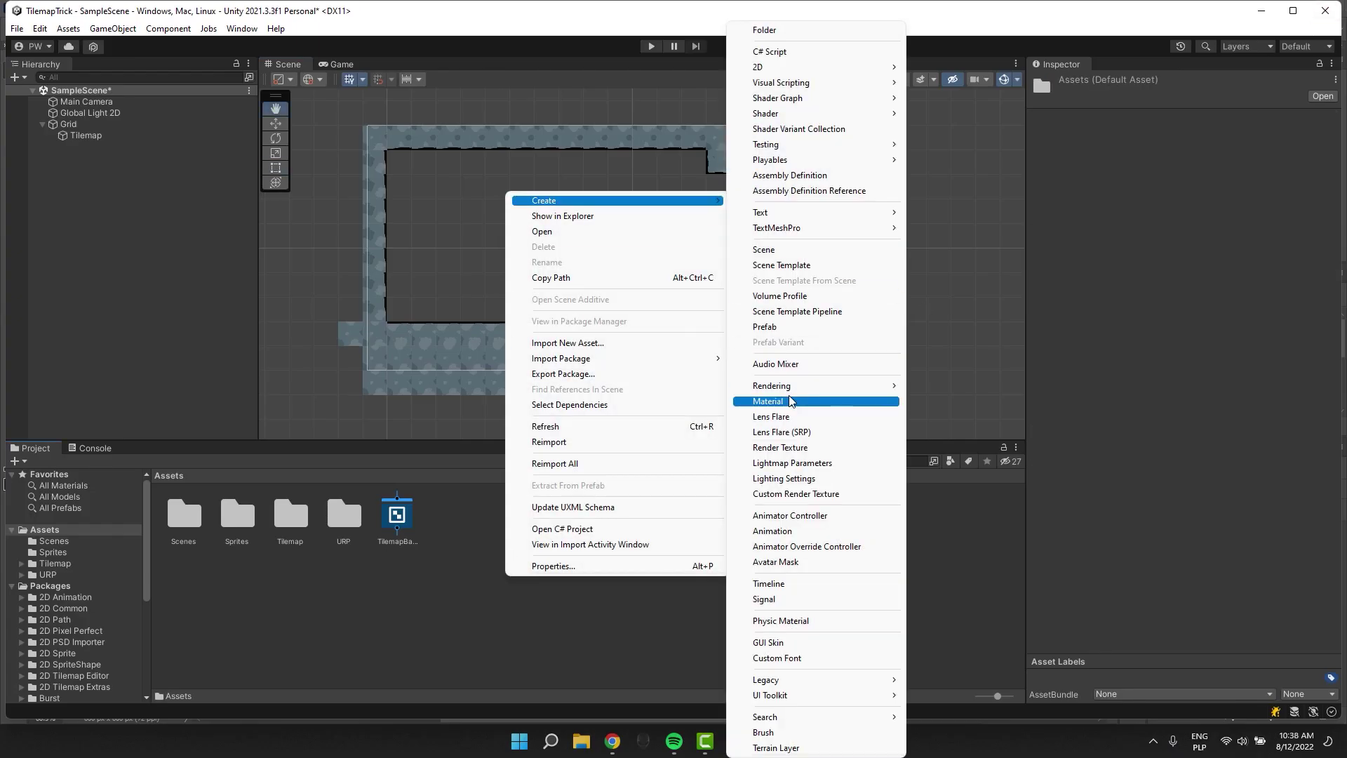
{"action": "left_click", "coordinate": [769, 401]}
{"action": "type", "text": "Tilemaplls"}
{"action": "key", "text": "Return"}
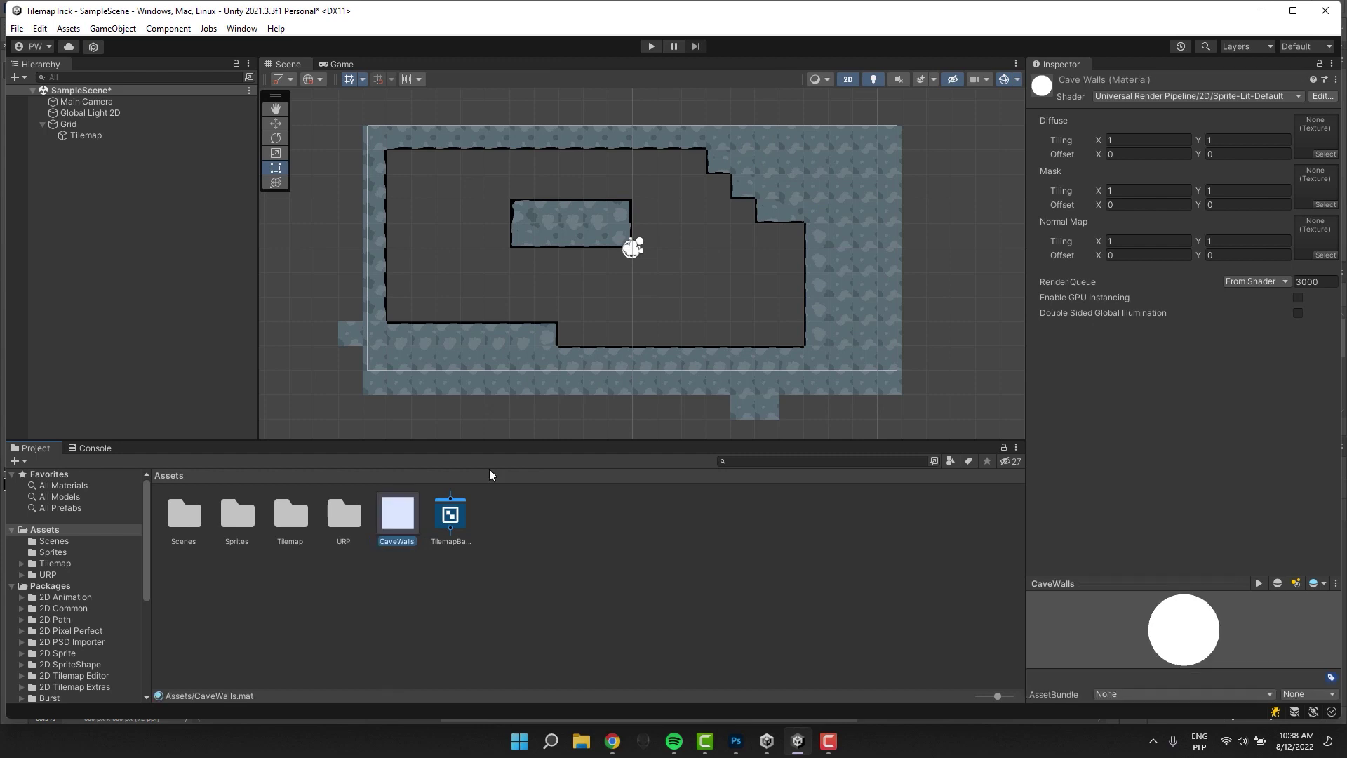
Assign the TilemapBase shader to the CaveWalls material and apply the material to the tilemap in the scene.
{"action": "left_click", "coordinate": [1196, 100]}
{"action": "type", "text": "til"}
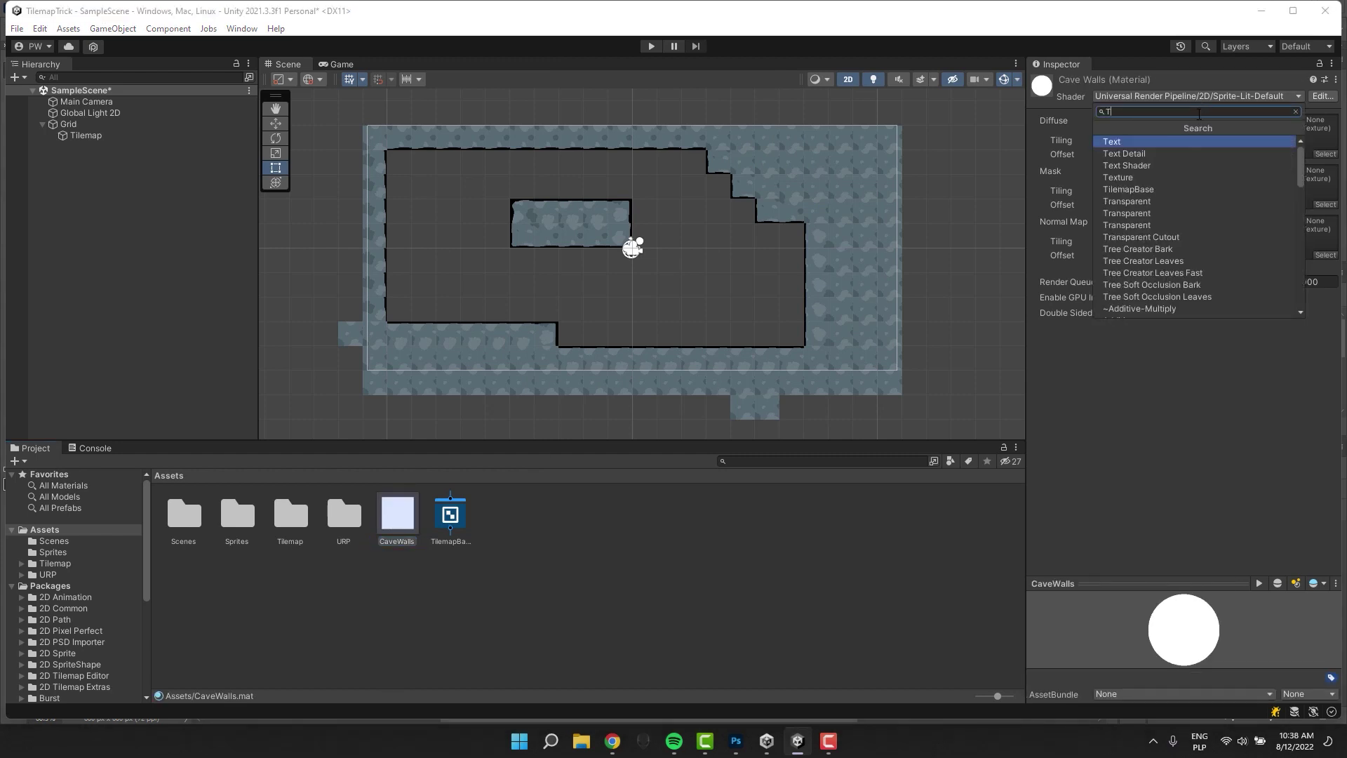
{"action": "key", "text": "Return"}
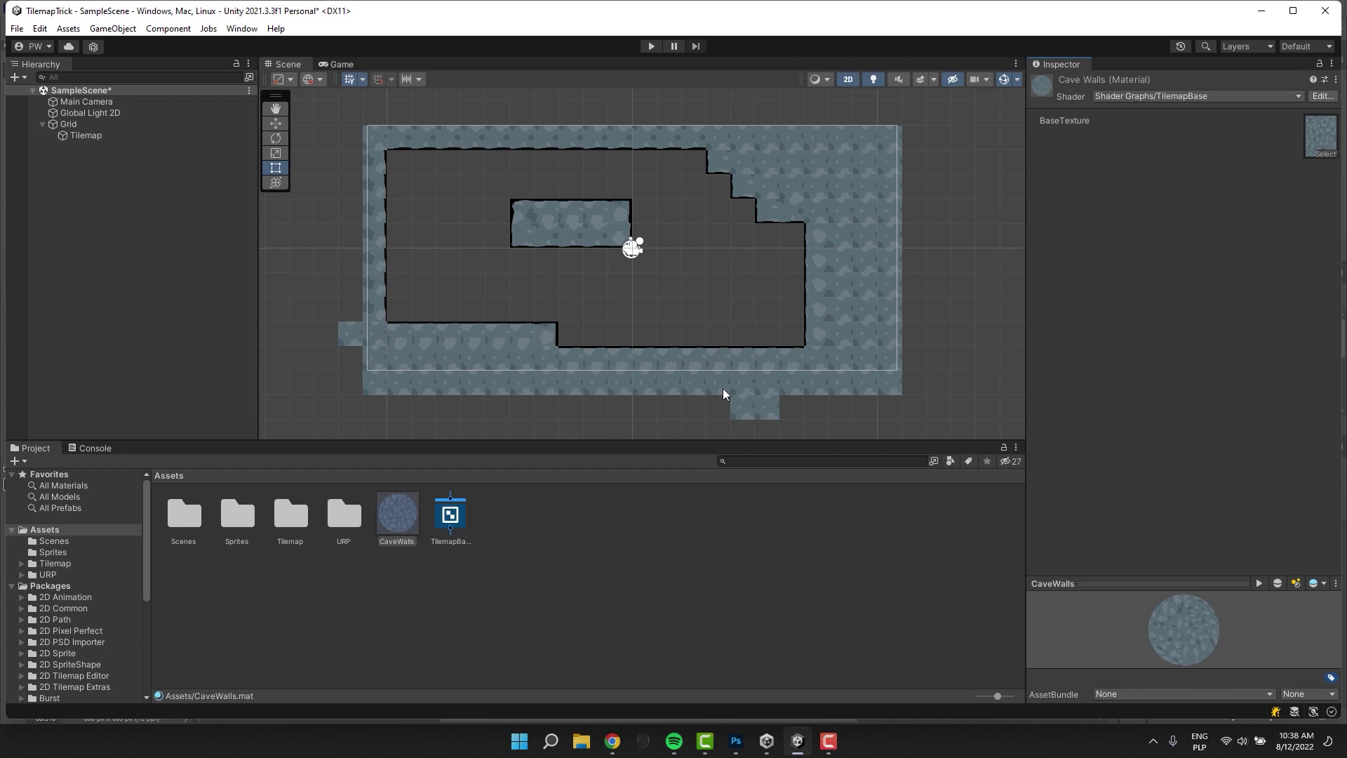
{"action": "scroll", "coordinate": [430, 296], "scroll_direction": "up", "scroll_amount": 3}
{"action": "middle_click_drag", "start_coordinate": [572, 292], "coordinate": [545, 313]}
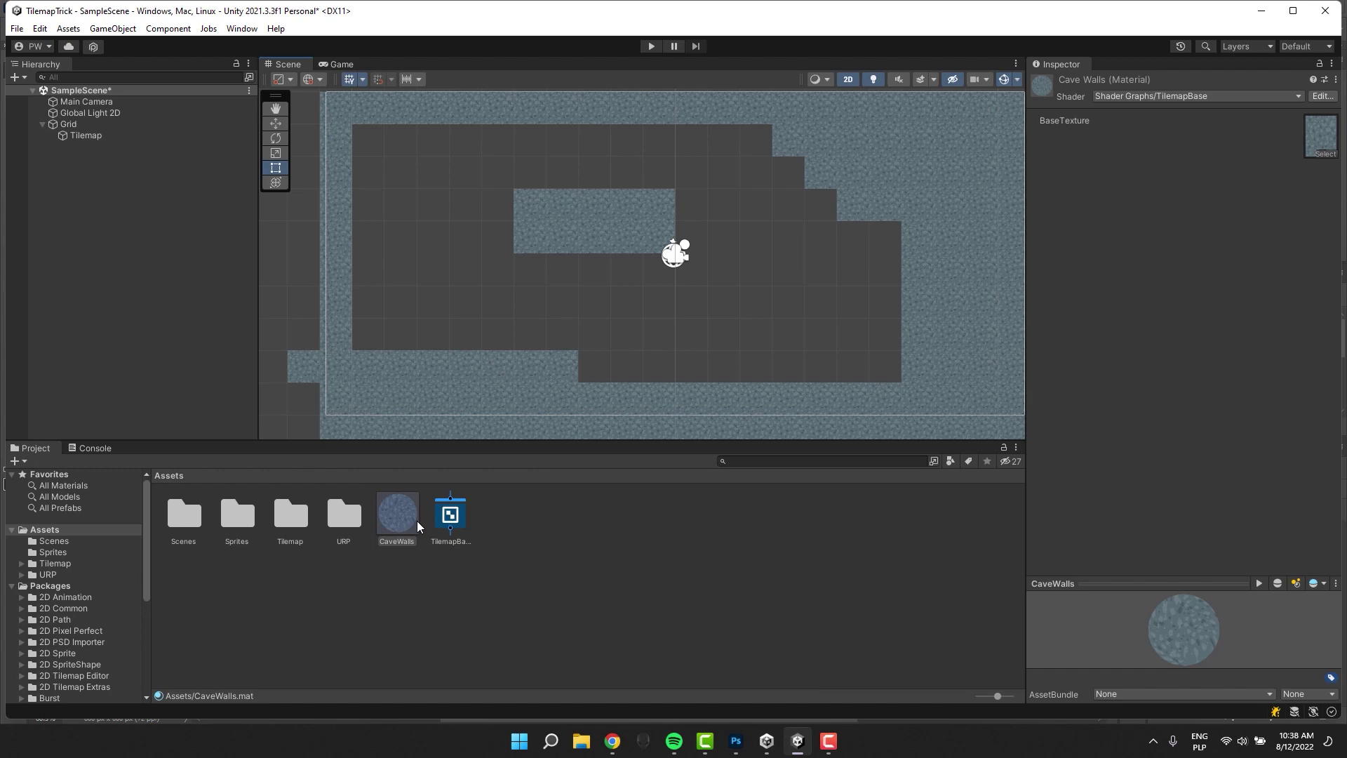
Reopen the TilemapBase shader graph and add a Vector2 property named TileSizeModifier.
{"action": "double_click", "coordinate": [450, 514]}
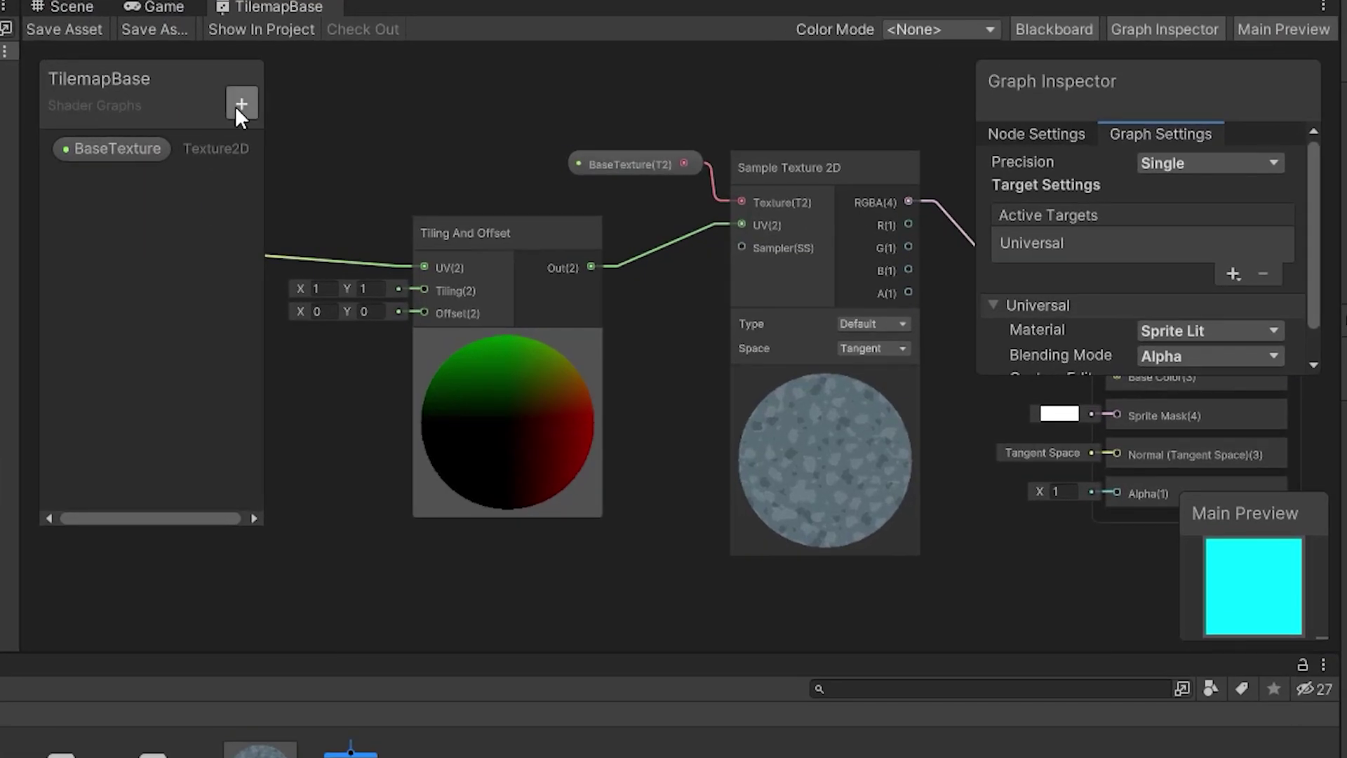
{"action": "left_click", "coordinate": [389, 122]}
{"action": "left_click", "coordinate": [259, 187]}
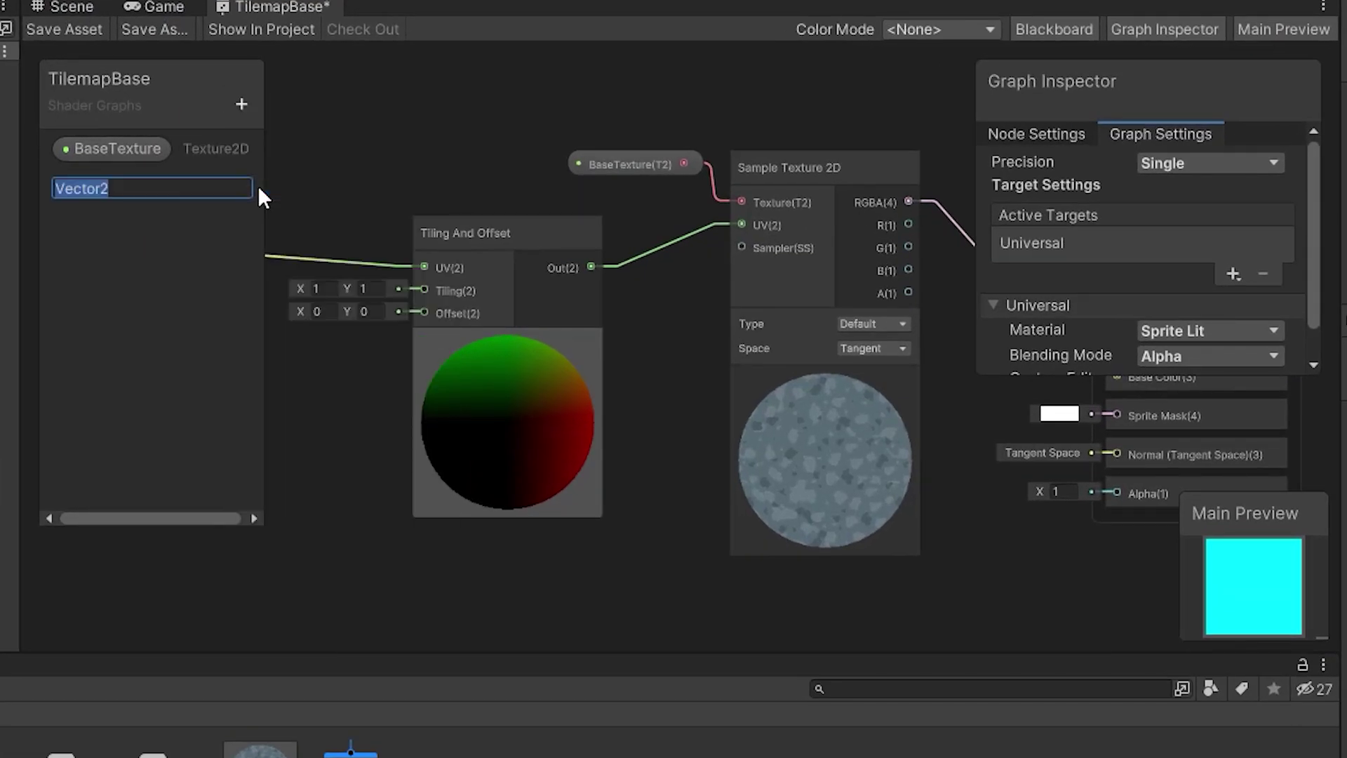
{"action": "type", "text": "TileSizeModifier"}
{"action": "key", "text": "Return"}
Move the Position node out of the way, add the TileSizeModifier property to the graph and connect it to Tiling And Offset's Tiling input.
{"action": "scroll", "coordinate": [404, 125], "scroll_direction": "down", "scroll_amount": 1}
{"action": "middle_click_drag", "start_coordinate": [361, 122], "coordinate": [670, 203]}
{"action": "scroll", "coordinate": [681, 225], "scroll_direction": "up", "scroll_amount": 1}
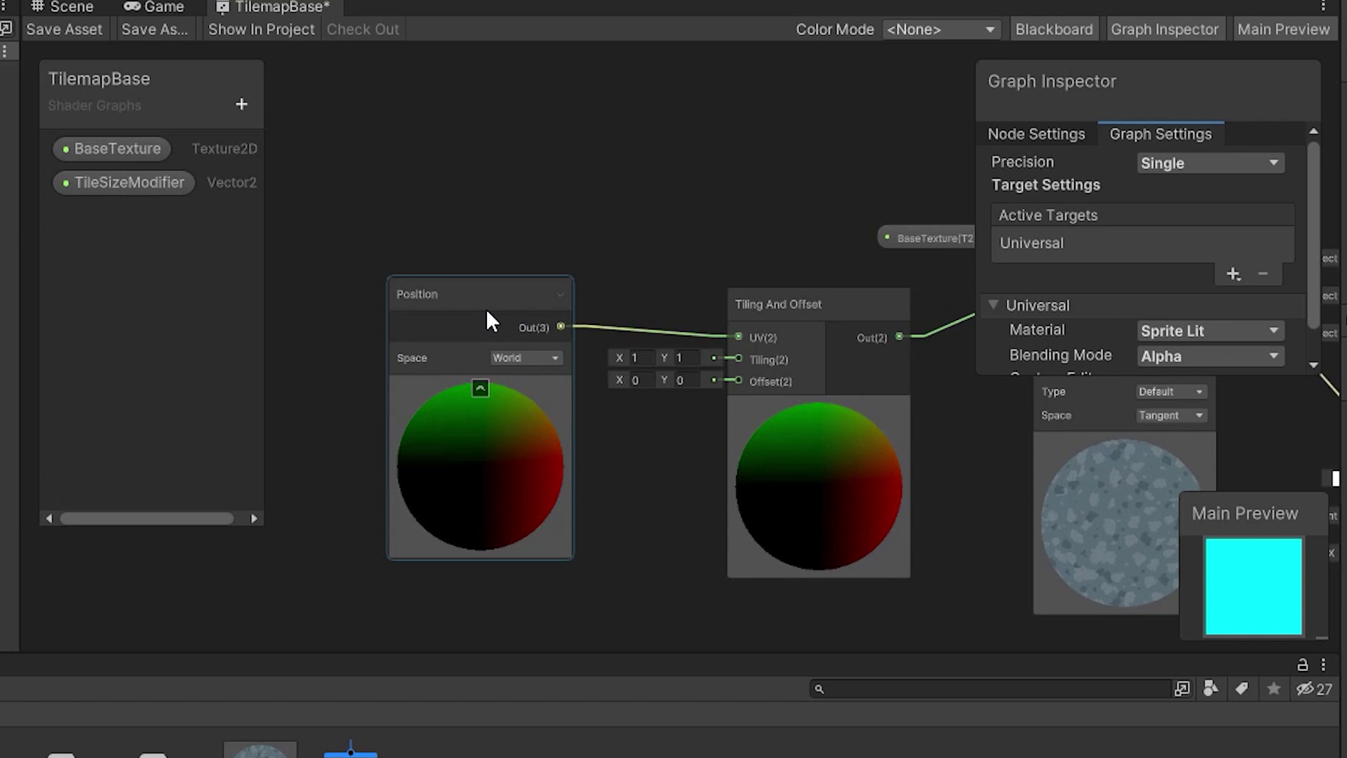
{"action": "left_click_drag", "start_coordinate": [487, 315], "coordinate": [596, 214]}
{"action": "middle_click_drag", "start_coordinate": [388, 324], "coordinate": [440, 125]}
{"action": "left_click_drag", "start_coordinate": [125, 183], "coordinate": [852, 323]}
{"action": "scroll", "coordinate": [669, 347], "scroll_direction": "up", "scroll_amount": 4}
Set TileSizeModifier's default to X 0.2 and Y 0.2, save the graph and return to the scene view.
{"action": "left_click", "coordinate": [128, 187]}
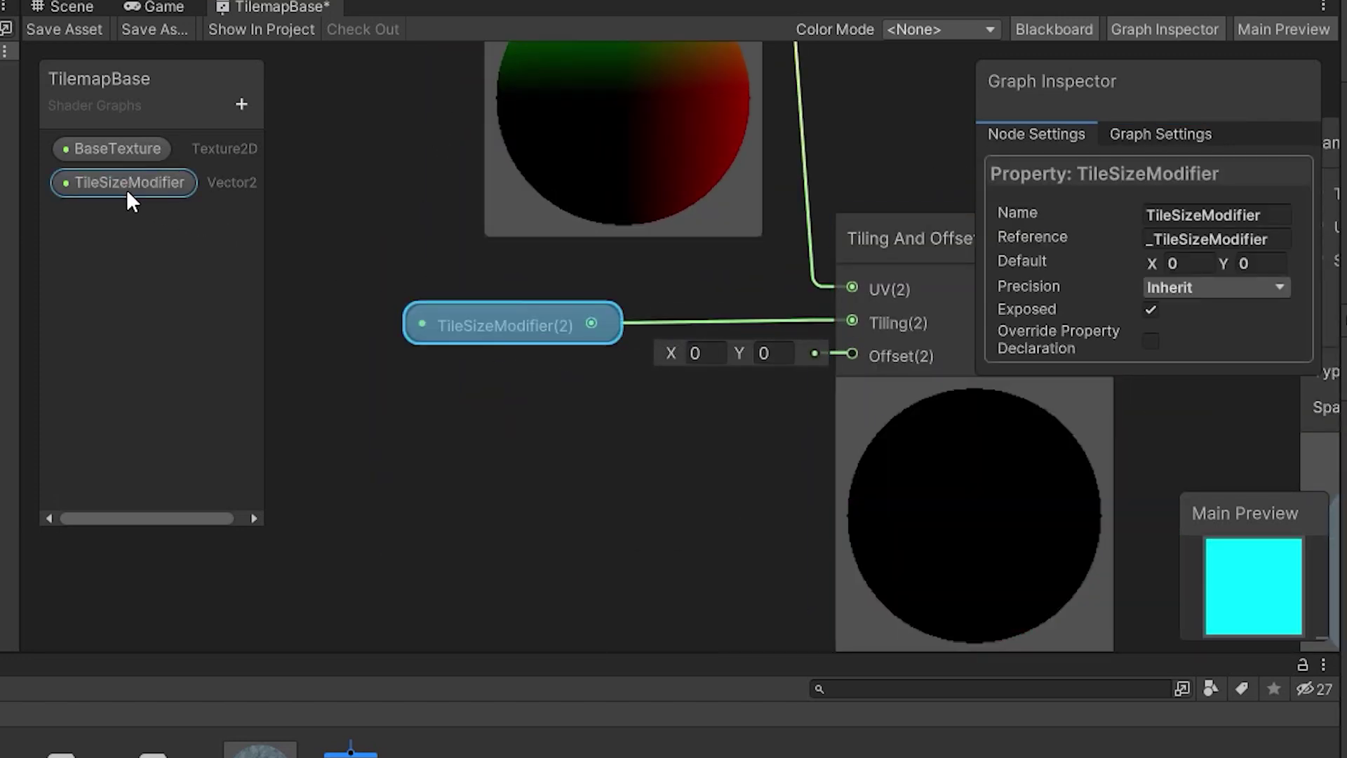
{"action": "left_click", "coordinate": [1186, 264]}
{"action": "type", "text": "0.2"}
{"action": "left_click", "coordinate": [1239, 263]}
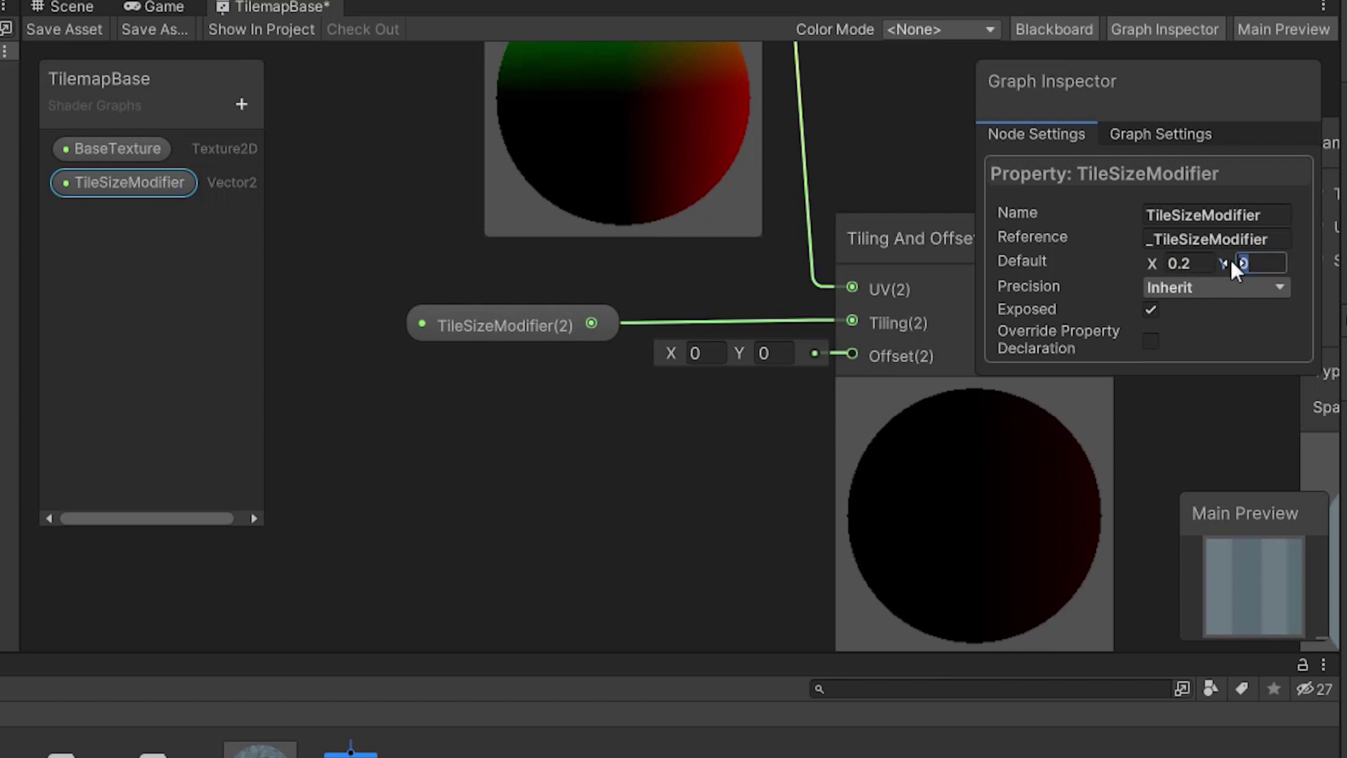
{"action": "type", "text": "0.2"}
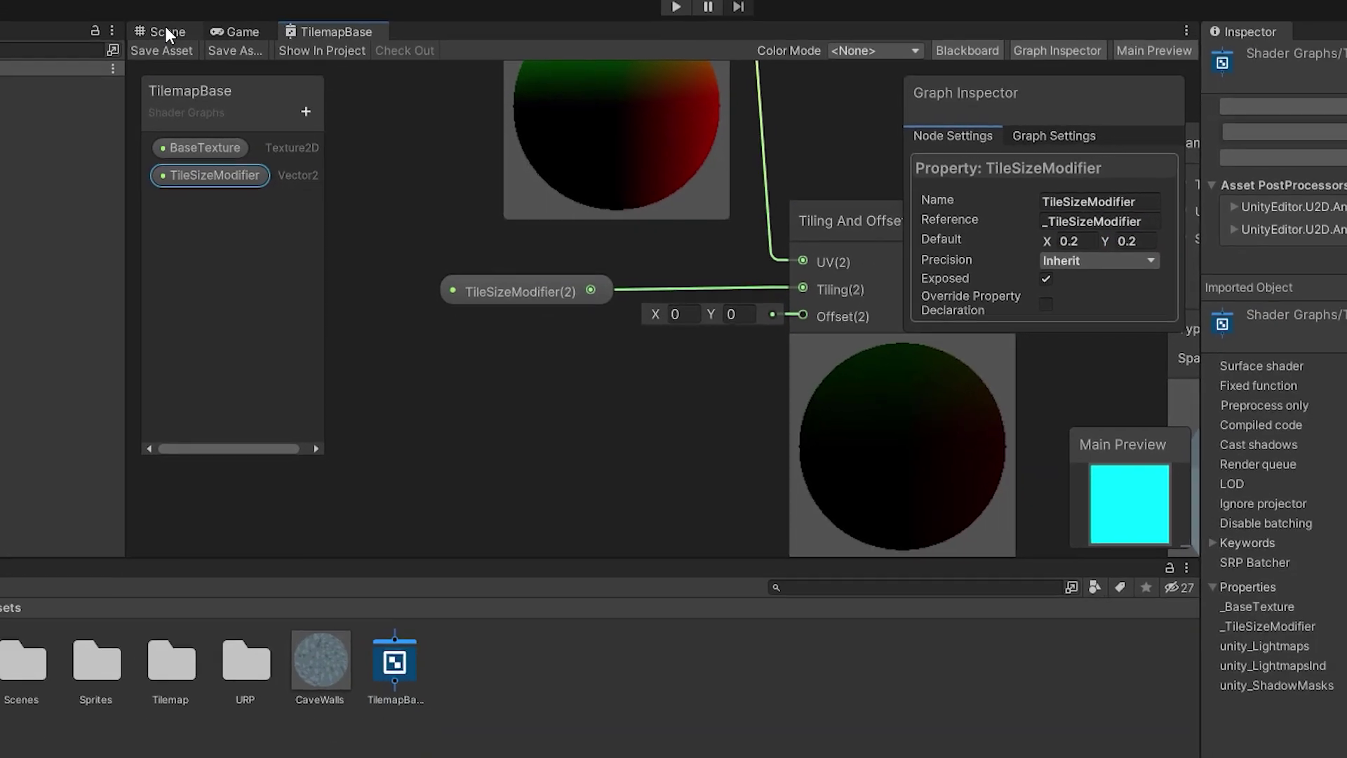
{"action": "left_click", "coordinate": [70, 6]}
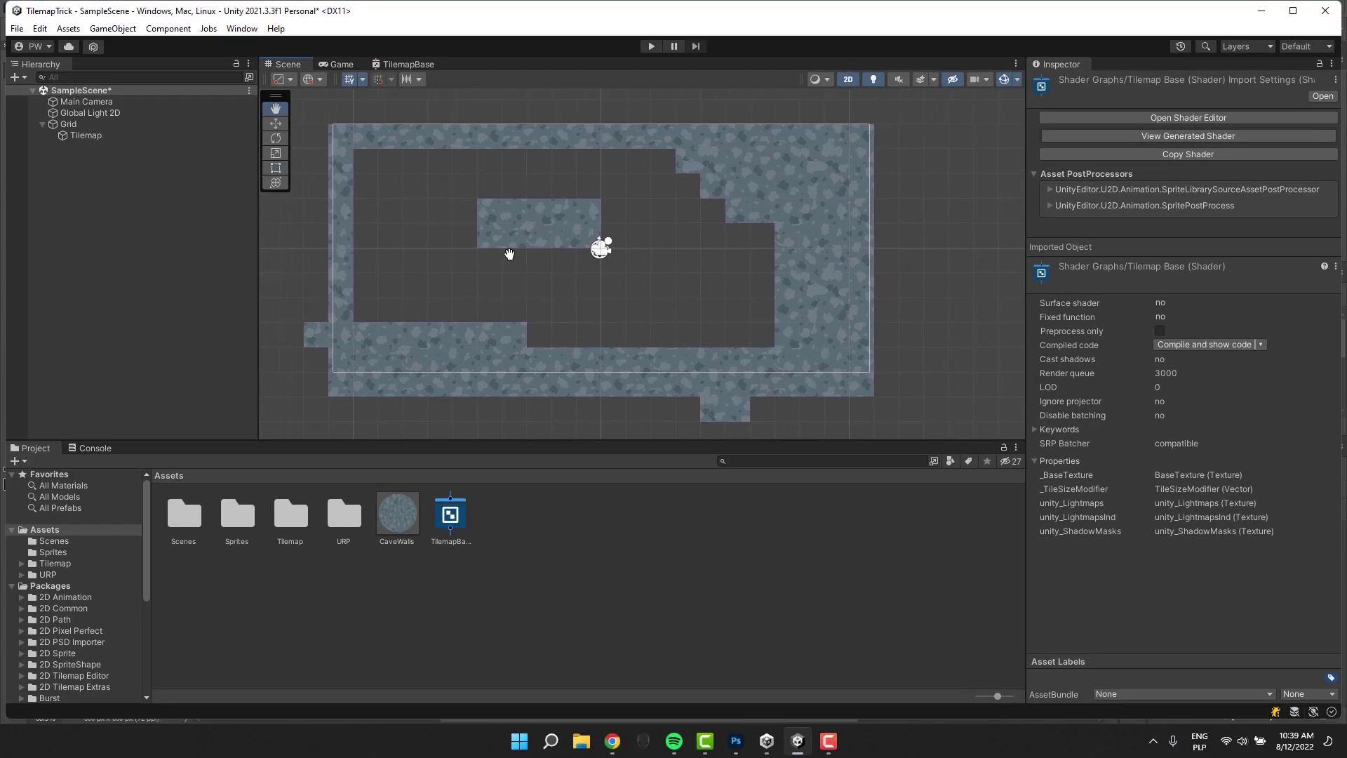
Delete the tile assets Tiles_0 to Tiles_8 from the Tilemap/Base folder and erase their leftover cells from the Tile Palette.
{"action": "left_click", "coordinate": [82, 137]}
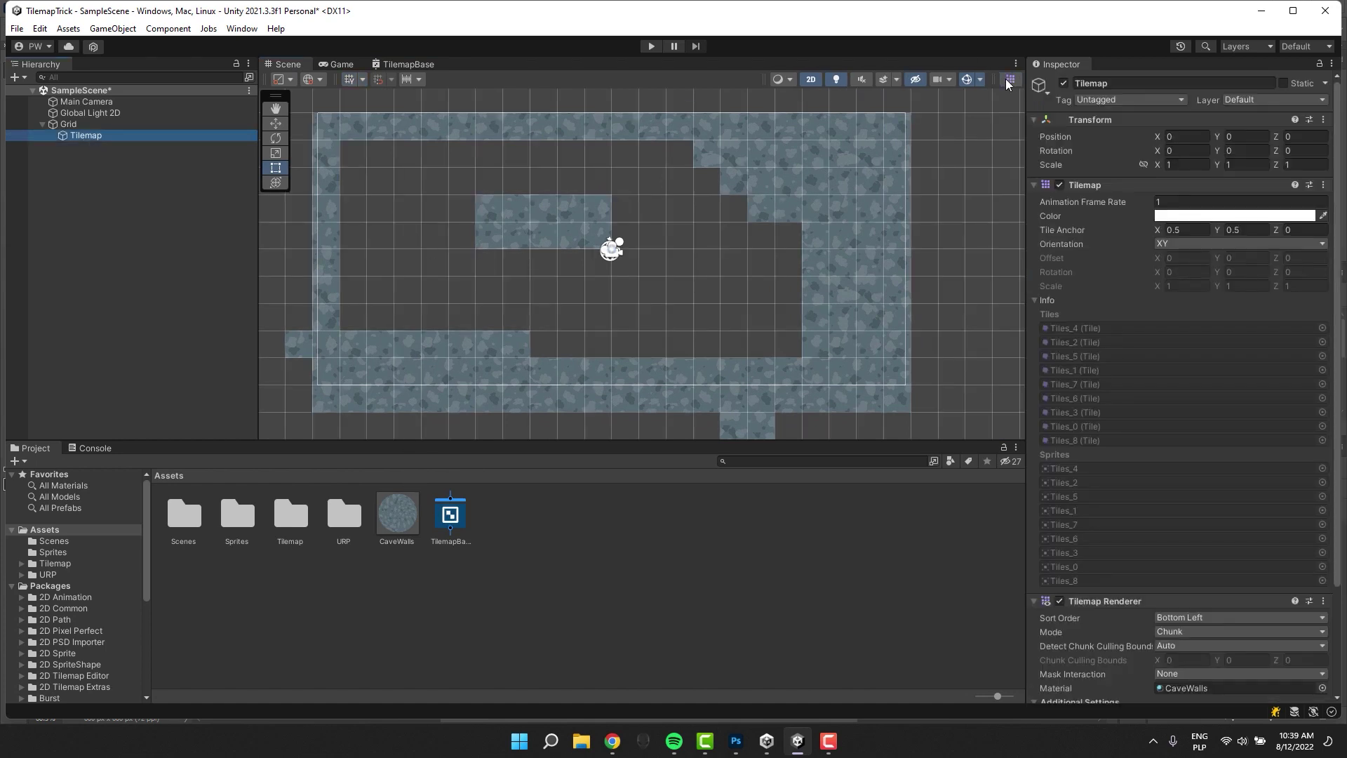
{"action": "left_click", "coordinate": [1009, 80]}
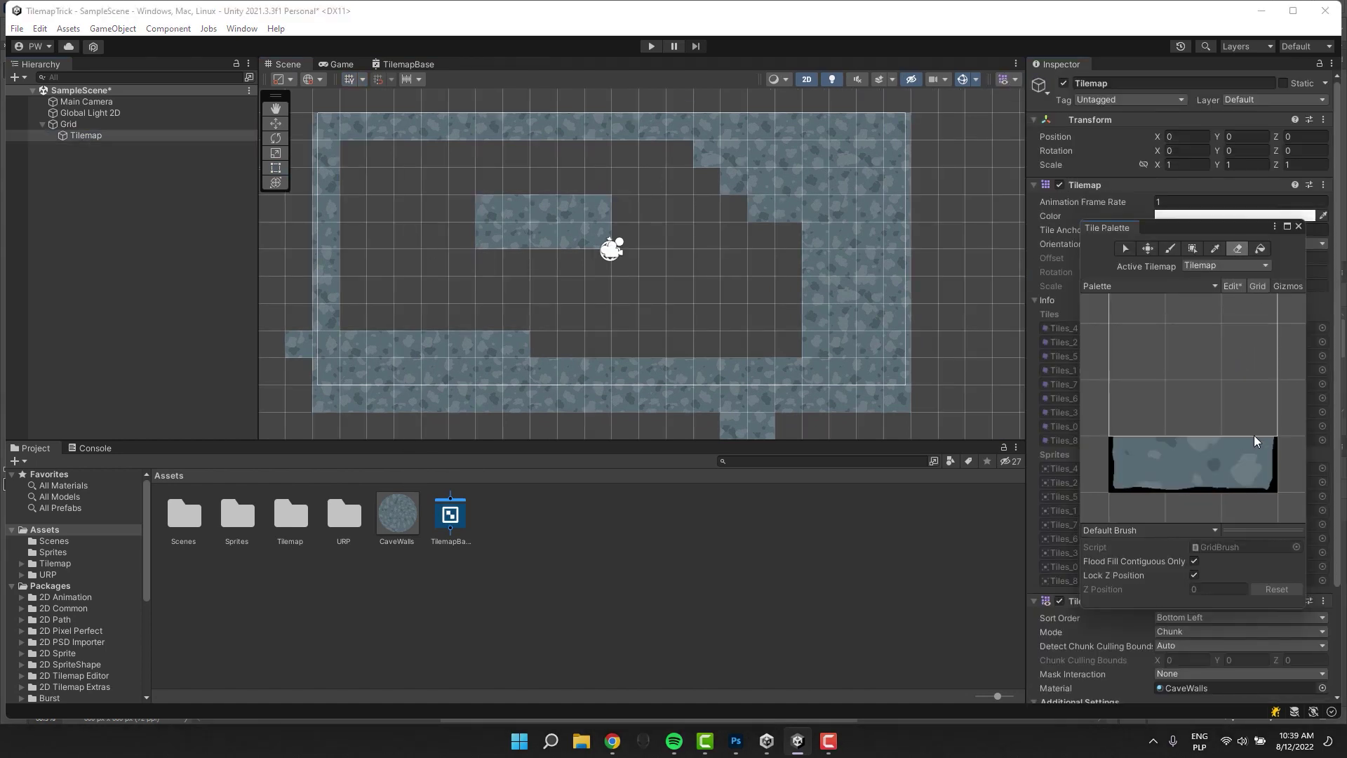
{"action": "double_click", "coordinate": [292, 518]}
{"action": "double_click", "coordinate": [183, 516]}
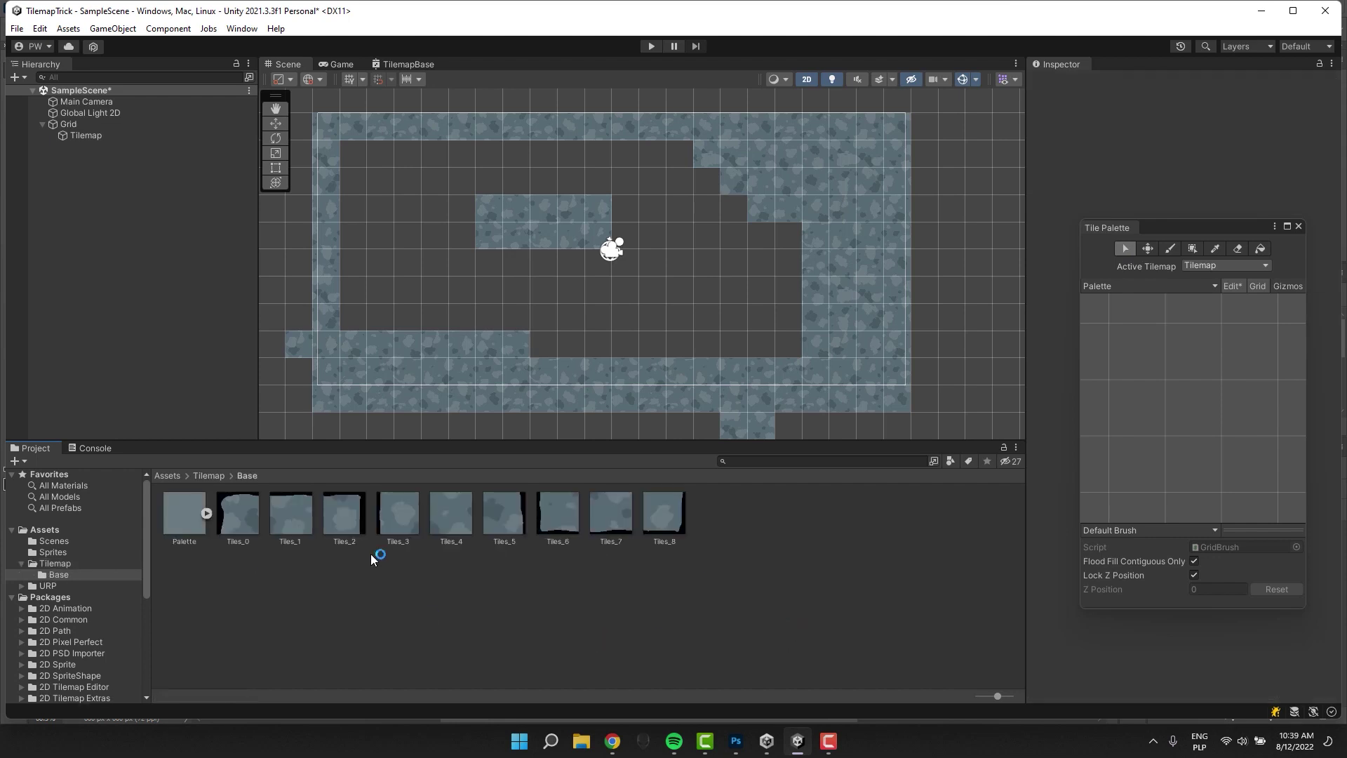
{"action": "left_click", "coordinate": [238, 515]}
{"action": "left_click", "coordinate": [652, 517], "text": "shift"}
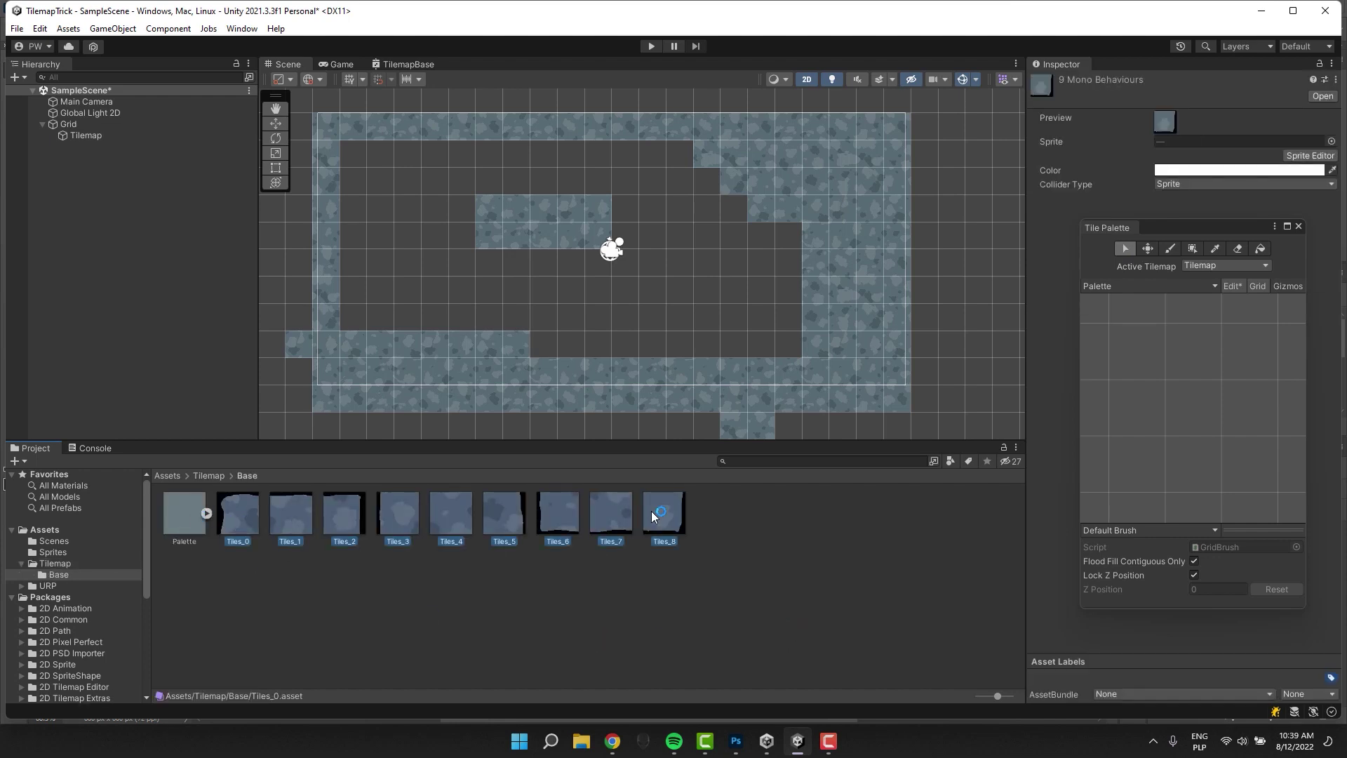
{"action": "key", "text": "shift+Delete"}
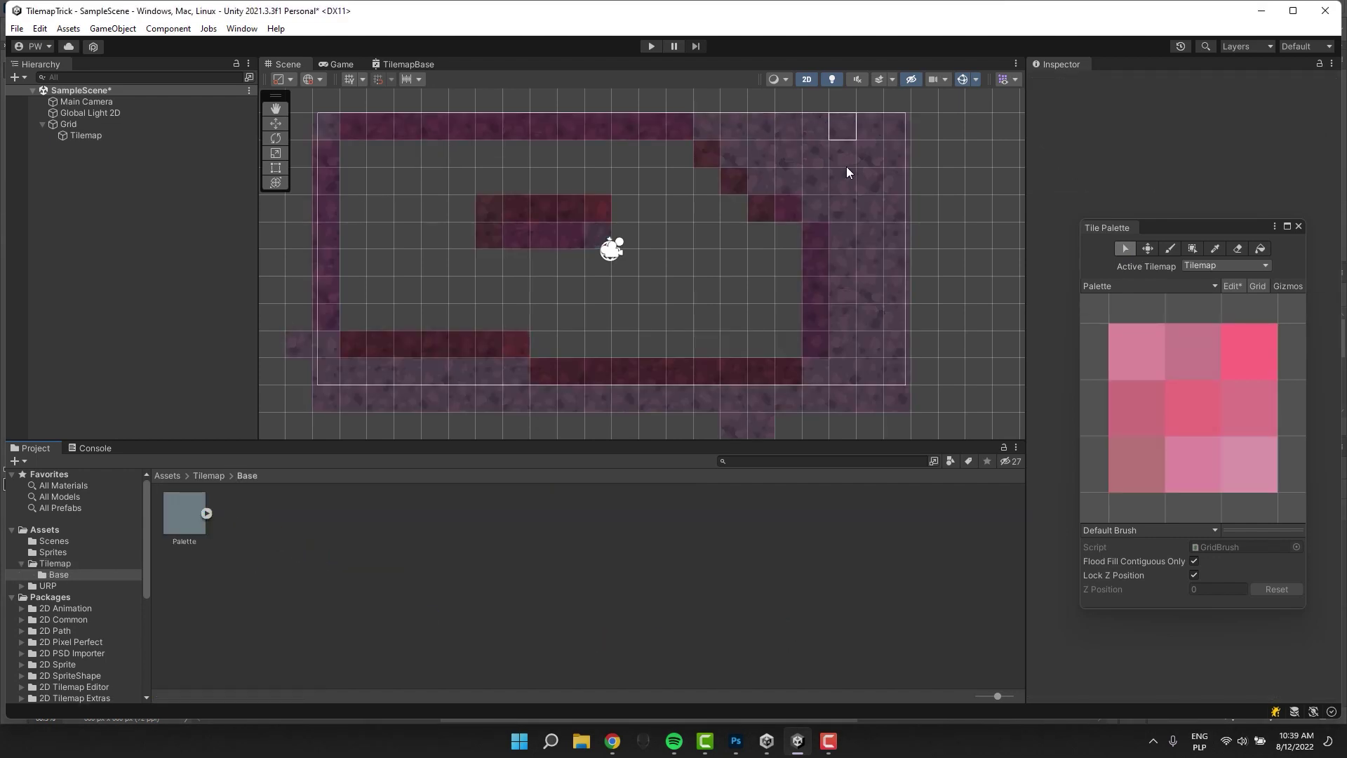
{"action": "left_click", "coordinate": [1222, 250]}
{"action": "left_click", "coordinate": [1248, 475]}
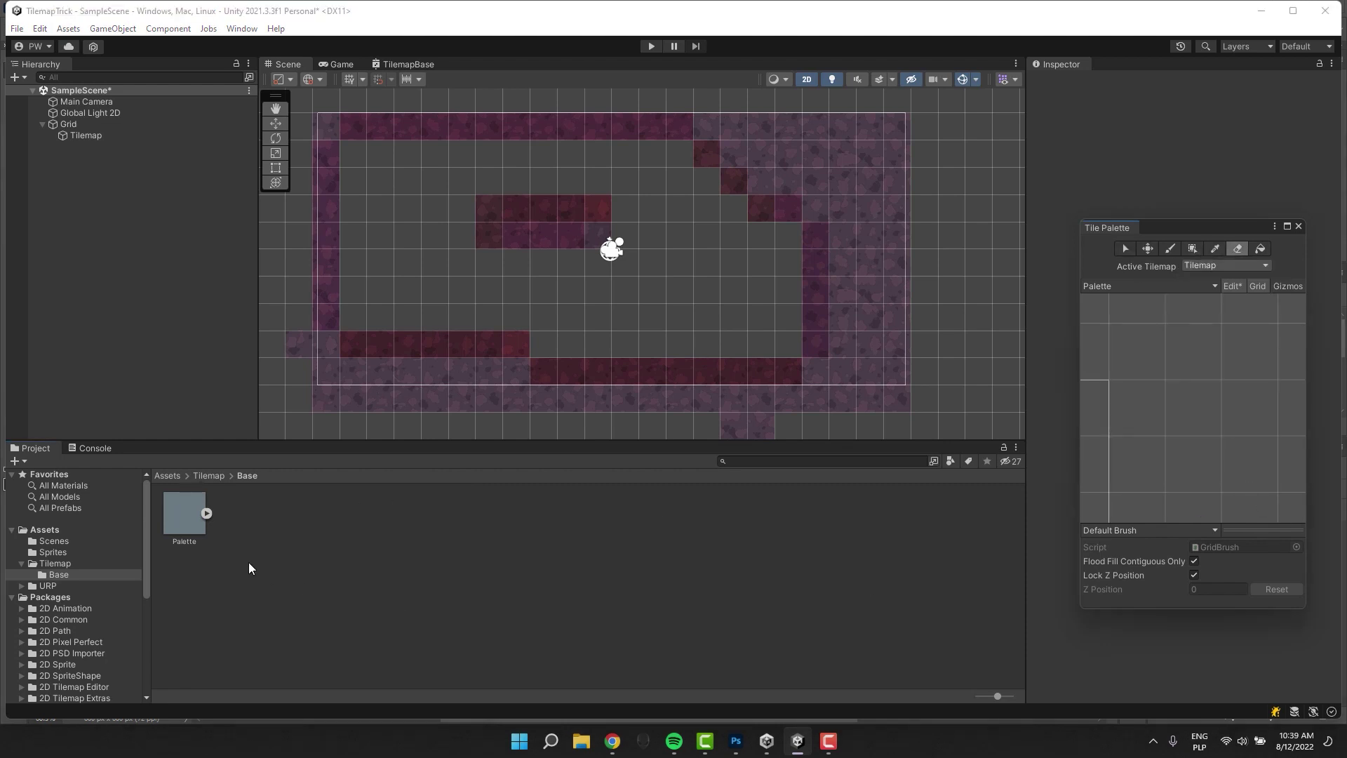
Create a square 2D sprite named SimpleRect in the Sprites folder and add it to the Tile Palette as a tile.
{"action": "left_click", "coordinate": [175, 477]}
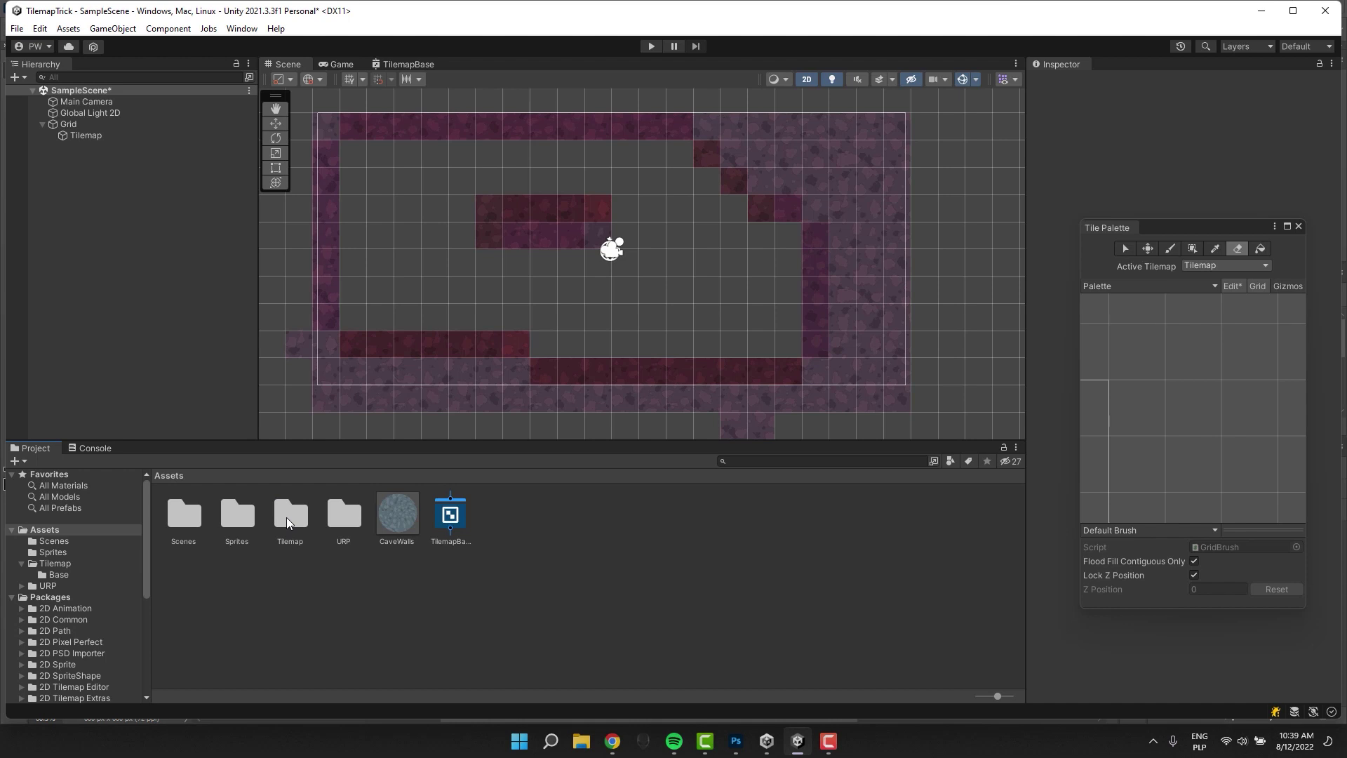
{"action": "double_click", "coordinate": [237, 516]}
{"action": "right_click", "coordinate": [423, 611]}
{"action": "mouse_move", "coordinate": [603, 237]}
{"action": "mouse_move", "coordinate": [694, 70]}
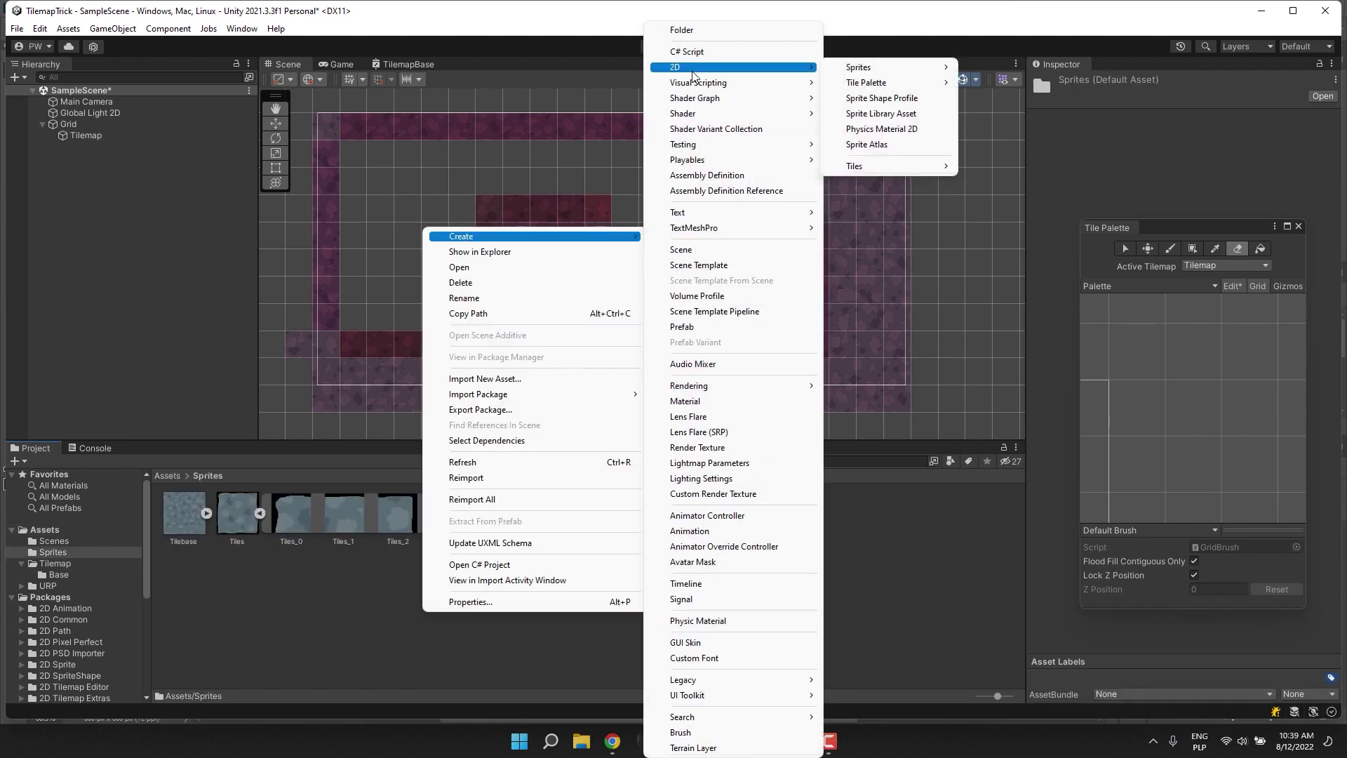
{"action": "mouse_move", "coordinate": [884, 68]}
{"action": "left_click", "coordinate": [1006, 68]}
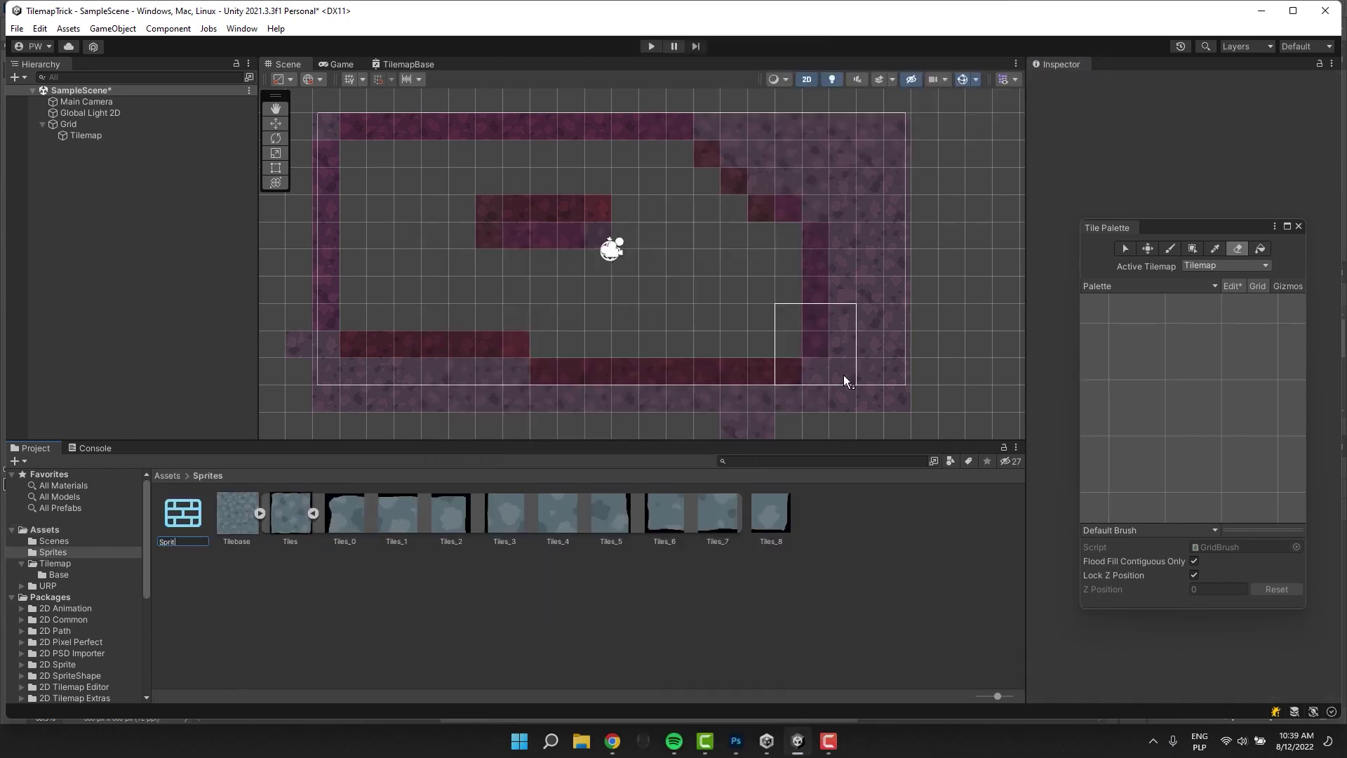
{"action": "type", "text": "SimpleRect"}
{"action": "left_click", "coordinate": [485, 618]}
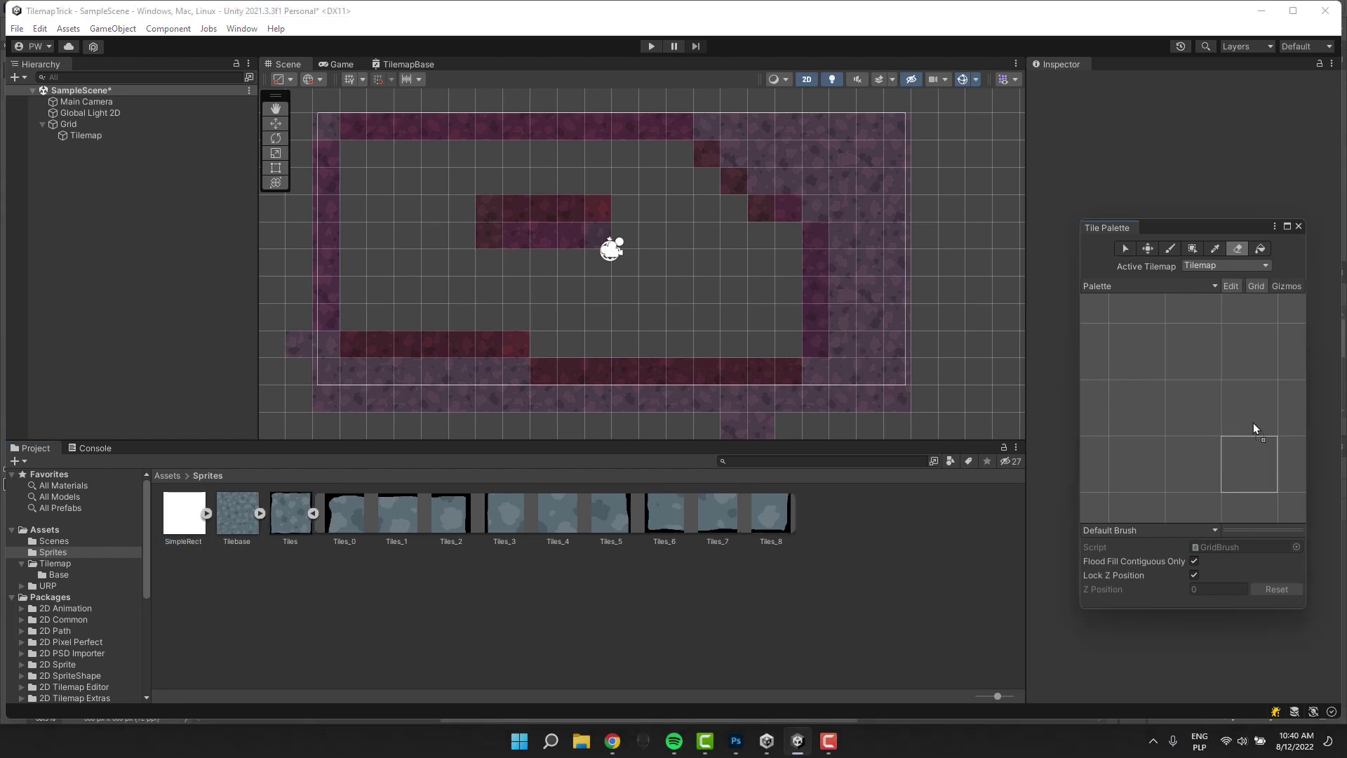
{"action": "left_click_drag", "start_coordinate": [1255, 428], "coordinate": [1193, 411]}
{"action": "left_click", "coordinate": [559, 391]}
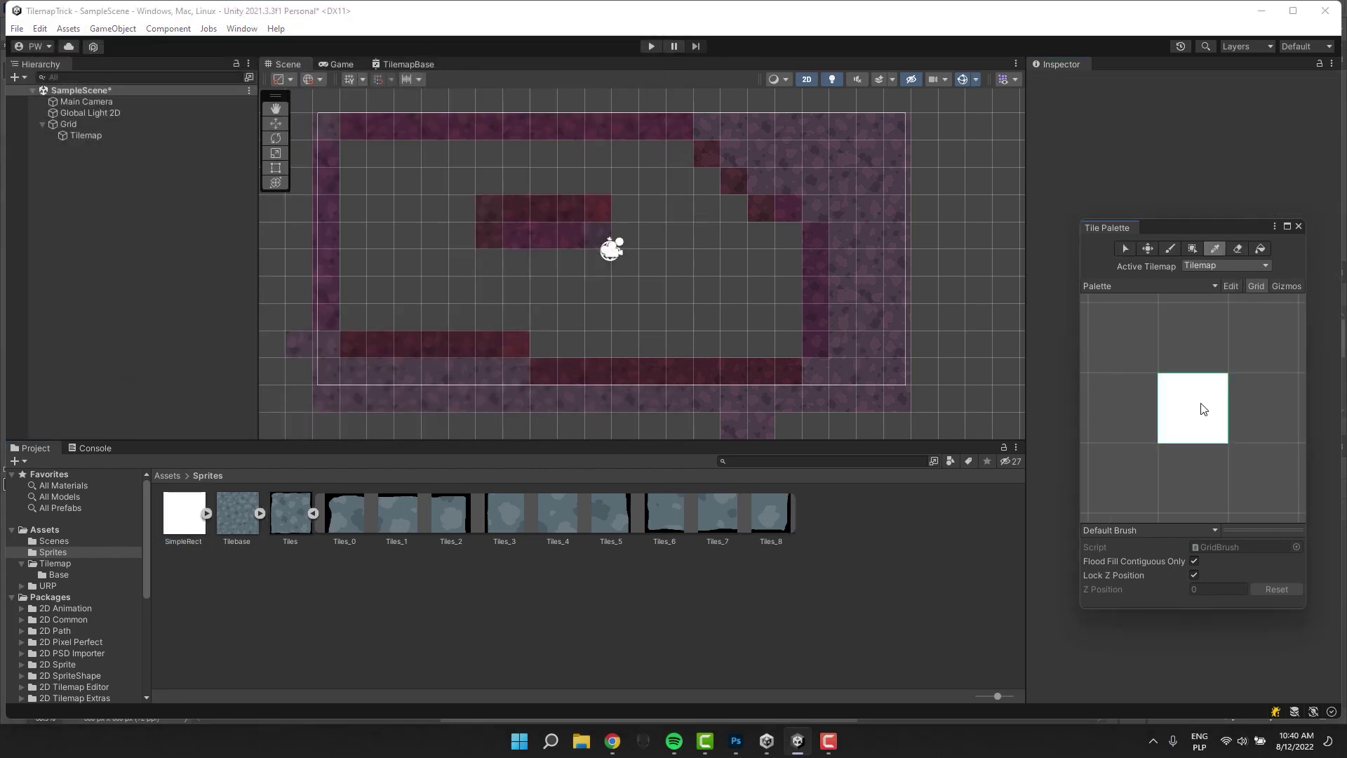
Repaint all the missing wall and platform cells of the cave tilemap with the SimpleRect tile.
{"action": "left_click_drag", "start_coordinate": [853, 270], "coordinate": [816, 264]}
{"action": "mouse_move", "coordinate": [326, 127]}
{"action": "left_mouse_down"}
{"action": "mouse_move", "coordinate": [896, 202]}
{"action": "mouse_move", "coordinate": [750, 173]}
{"action": "mouse_move", "coordinate": [776, 203]}
{"action": "left_mouse_up"}
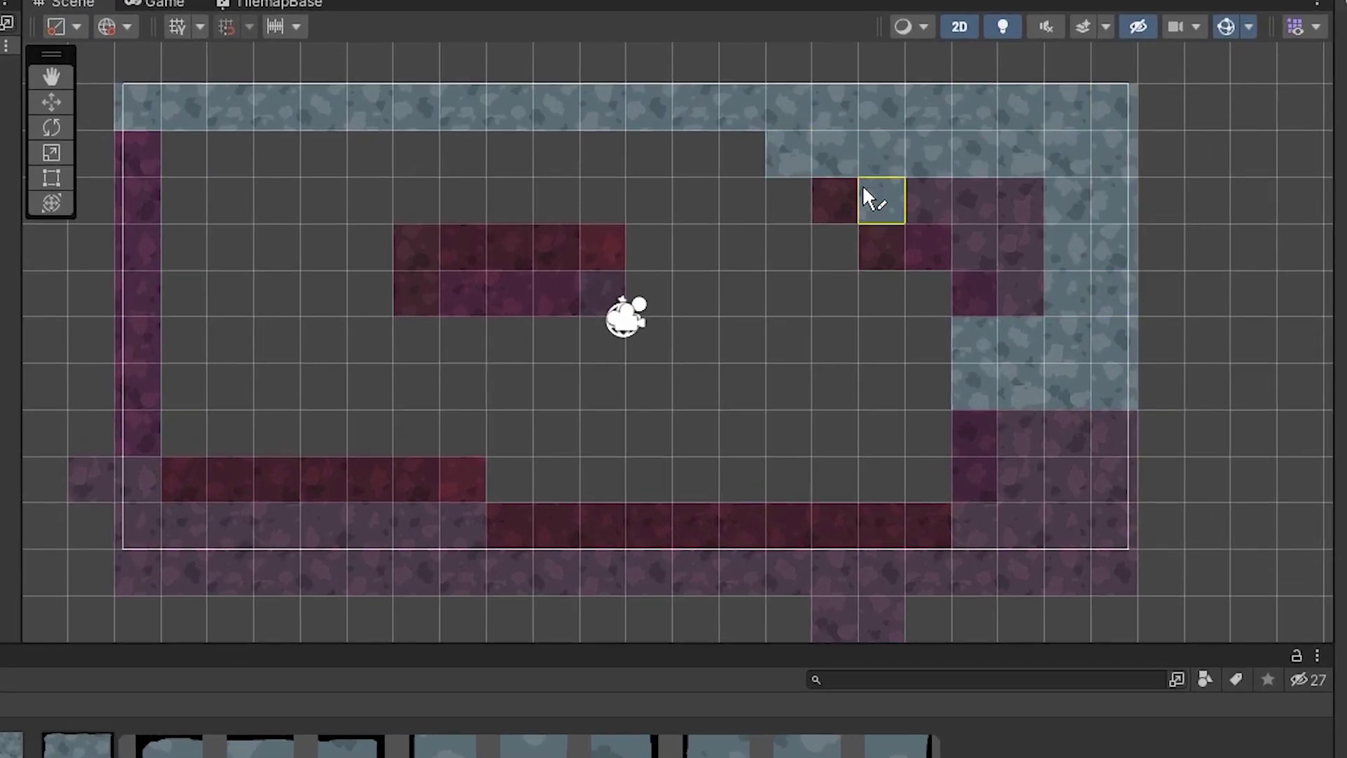
{"action": "mouse_move", "coordinate": [909, 240]}
{"action": "left_mouse_down"}
{"action": "mouse_move", "coordinate": [1106, 398]}
{"action": "mouse_move", "coordinate": [976, 582]}
{"action": "left_mouse_up"}
{"action": "middle_click_drag", "start_coordinate": [573, 525], "coordinate": [782, 434]}
{"action": "mouse_move", "coordinate": [781, 433]}
{"action": "left_mouse_down"}
{"action": "mouse_move", "coordinate": [574, 481]}
{"action": "mouse_move", "coordinate": [1052, 527]}
{"action": "left_mouse_up"}
{"action": "left_click_drag", "start_coordinate": [656, 400], "coordinate": [302, 389]}
{"action": "middle_click_drag", "start_coordinate": [636, 172], "coordinate": [638, 326]}
{"action": "left_click_drag", "start_coordinate": [638, 326], "coordinate": [667, 309]}
Thicken the cave's outer walls and stepped corners with more SimpleRect tiles, and hide the scene gizmos.
{"action": "left_click_drag", "start_coordinate": [365, 231], "coordinate": [389, 426]}
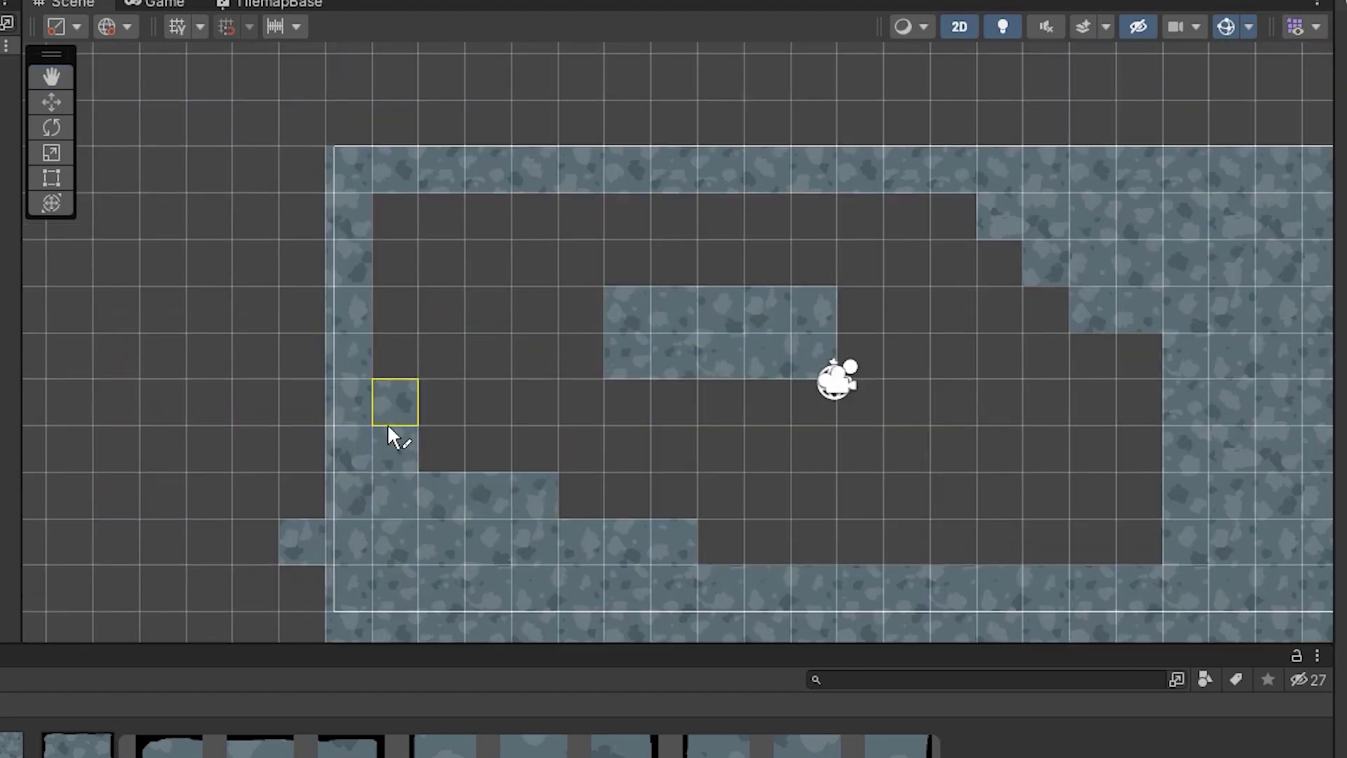
{"action": "left_click_drag", "start_coordinate": [1123, 498], "coordinate": [907, 541]}
{"action": "left_click", "coordinate": [1226, 28]}
{"action": "scroll", "coordinate": [1031, 435], "scroll_direction": "down", "scroll_amount": 1}
{"action": "mouse_move", "coordinate": [1032, 435]}
{"action": "middle_mouse_down"}
{"action": "mouse_move", "coordinate": [833, 369]}
{"action": "mouse_move", "coordinate": [1070, 392]}
{"action": "middle_mouse_up"}
{"action": "left_click_drag", "start_coordinate": [456, 180], "coordinate": [450, 267]}
{"action": "scroll", "coordinate": [452, 274], "scroll_direction": "down", "scroll_amount": 2}
{"action": "mouse_move", "coordinate": [385, 449]}
{"action": "left_mouse_down"}
{"action": "mouse_move", "coordinate": [400, 150]}
{"action": "mouse_move", "coordinate": [947, 145]}
{"action": "mouse_move", "coordinate": [1206, 566]}
{"action": "mouse_move", "coordinate": [386, 508]}
{"action": "left_mouse_up"}
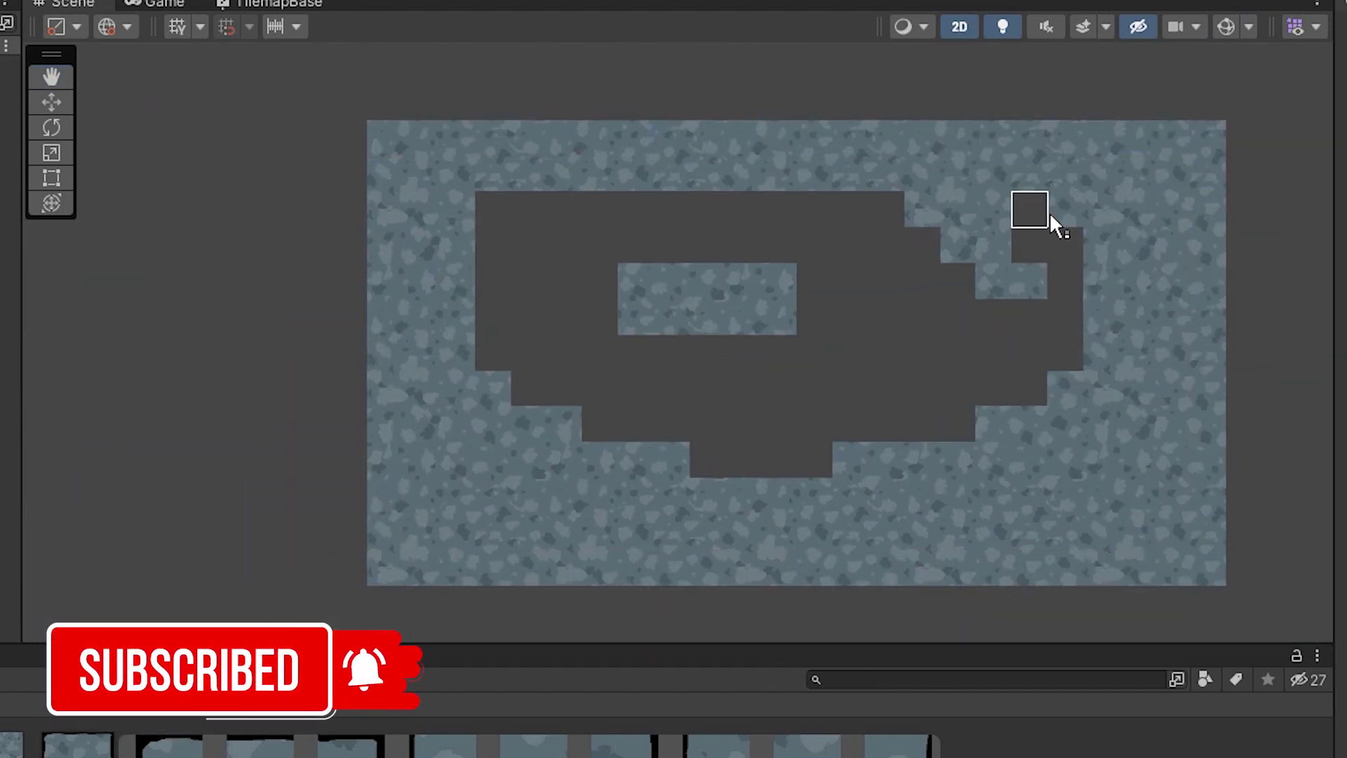
Erase tiles to open one passage through the cave's upper right wall and another through its lower left wall.
{"action": "mouse_move", "coordinate": [1051, 223]}
{"action": "left_mouse_down"}
{"action": "mouse_move", "coordinate": [1215, 259]}
{"action": "mouse_move", "coordinate": [1233, 211]}
{"action": "left_mouse_up"}
{"action": "middle_click_drag", "start_coordinate": [413, 476], "coordinate": [321, 493]}
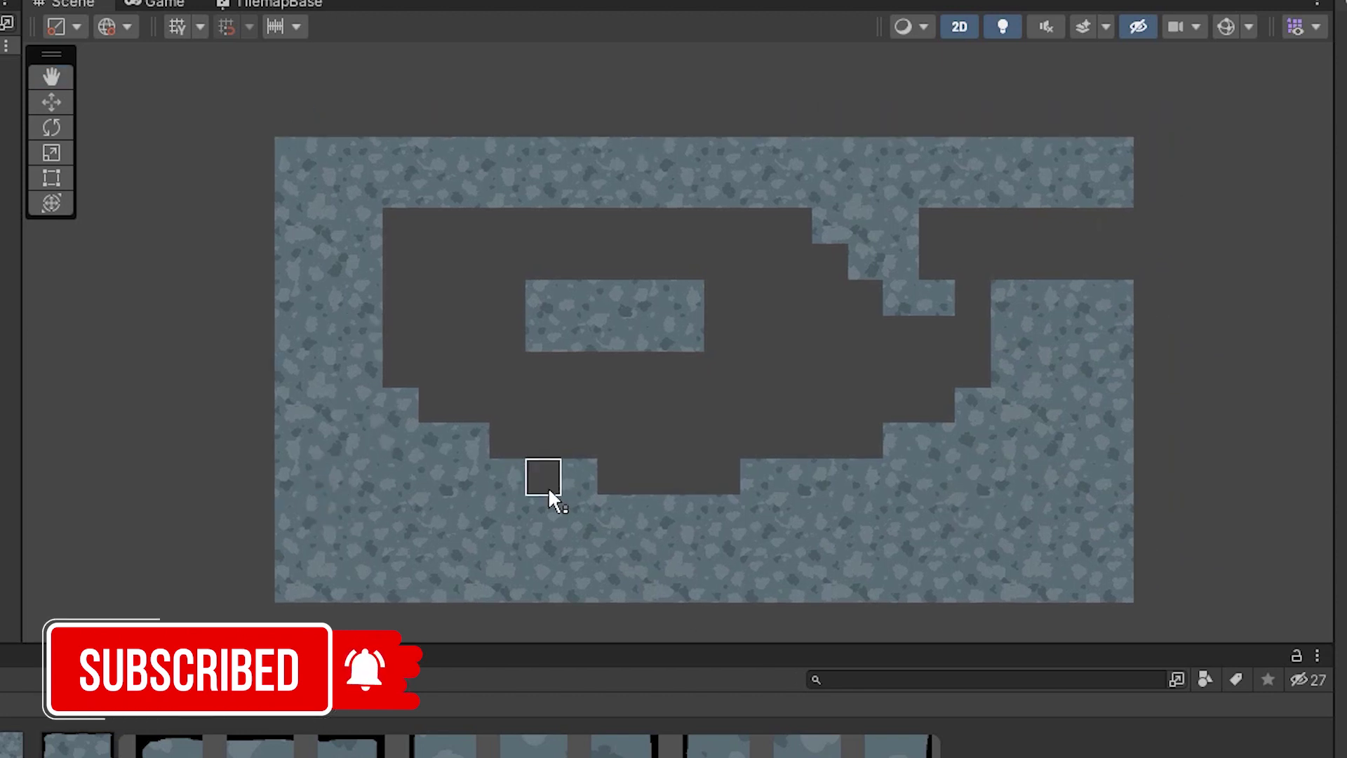
{"action": "left_click_drag", "start_coordinate": [516, 549], "coordinate": [506, 515]}
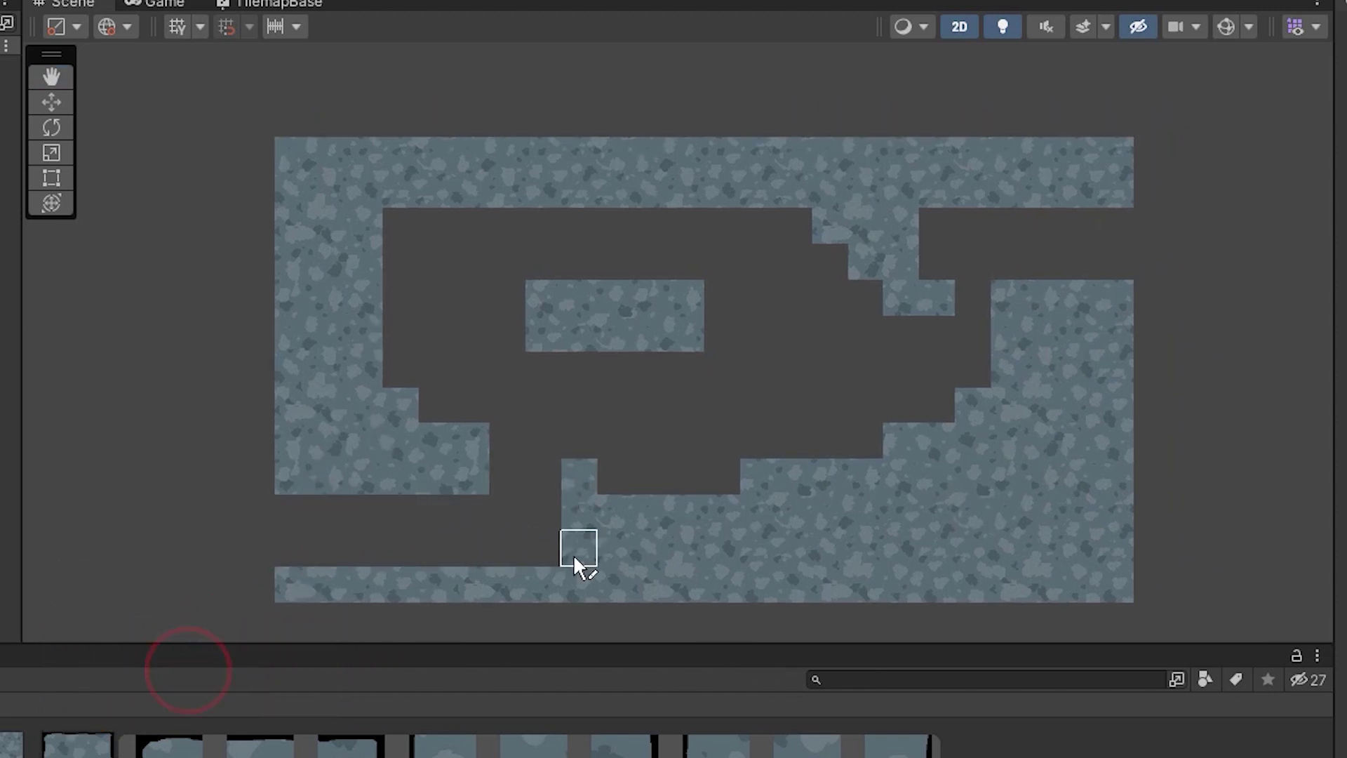